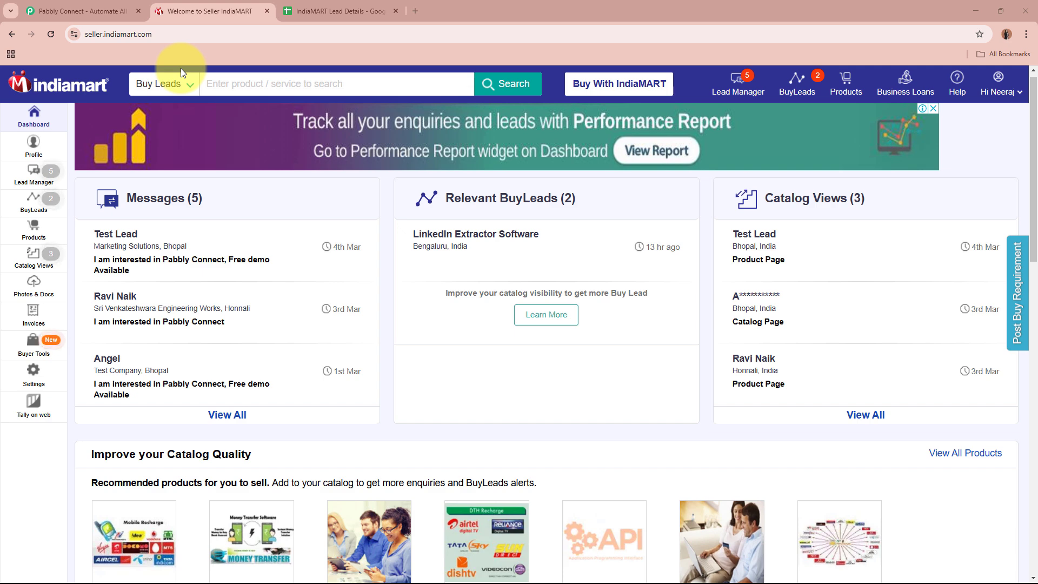
- Switch to the IndiaMART Lead Details spreadsheet, whose headers run from Unique Query ID to State
{"action": "left_click", "coordinate": [346, 11]}
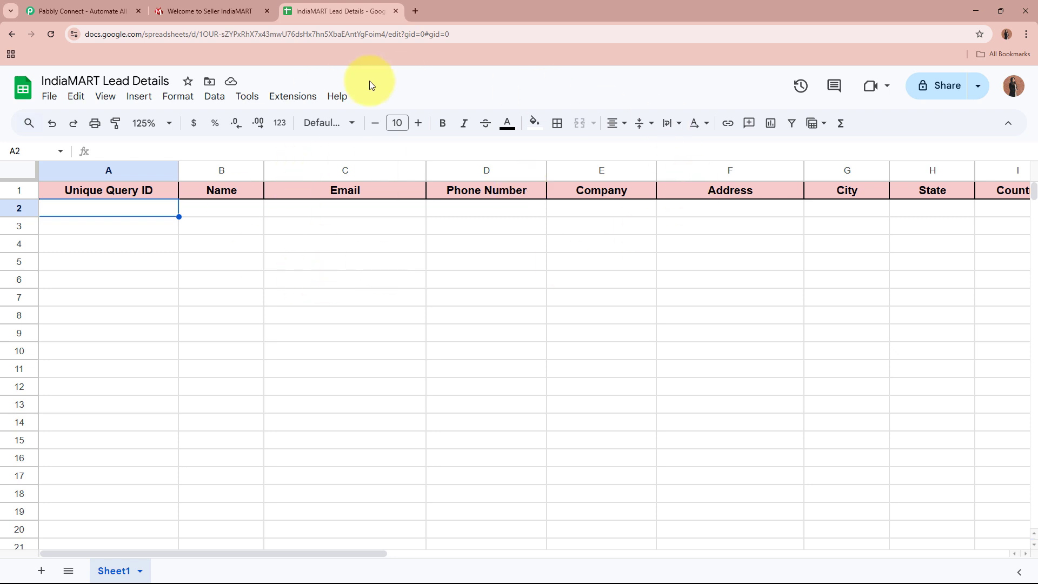
- Point out cell A2 in the empty lead sheet, compare it with the IndiaMART tab, then go to Pabbly Connect
{"action": "left_click", "coordinate": [34, 215]}
{"action": "left_click", "coordinate": [149, 216]}
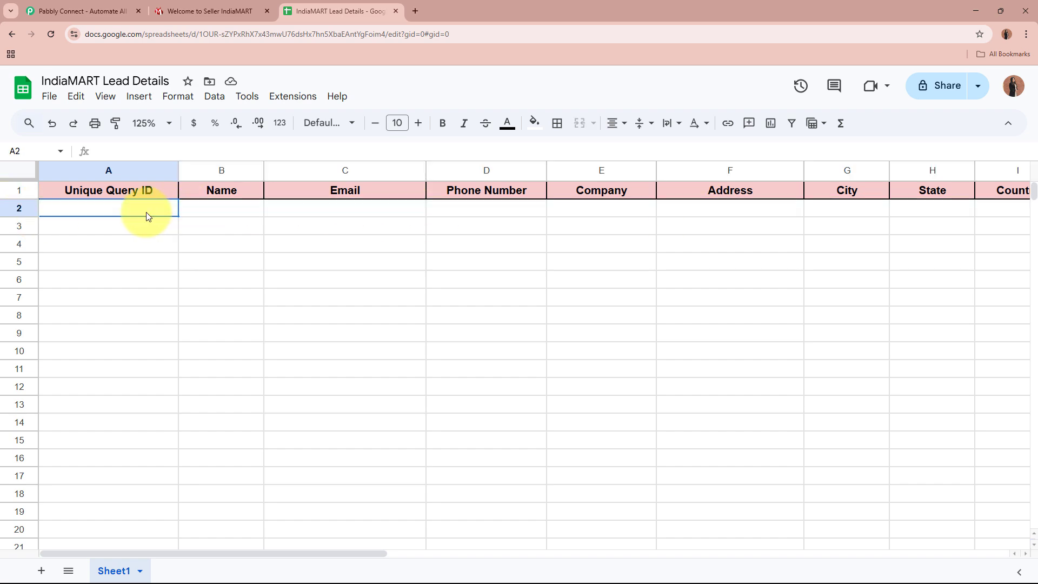
{"action": "left_click", "coordinate": [213, 11]}
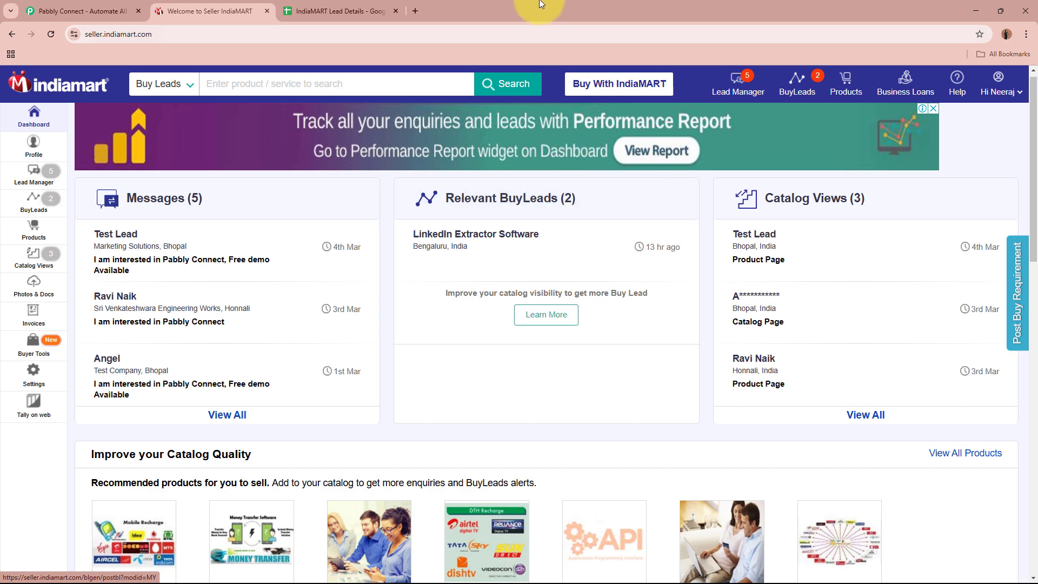
{"action": "left_click", "coordinate": [378, 10]}
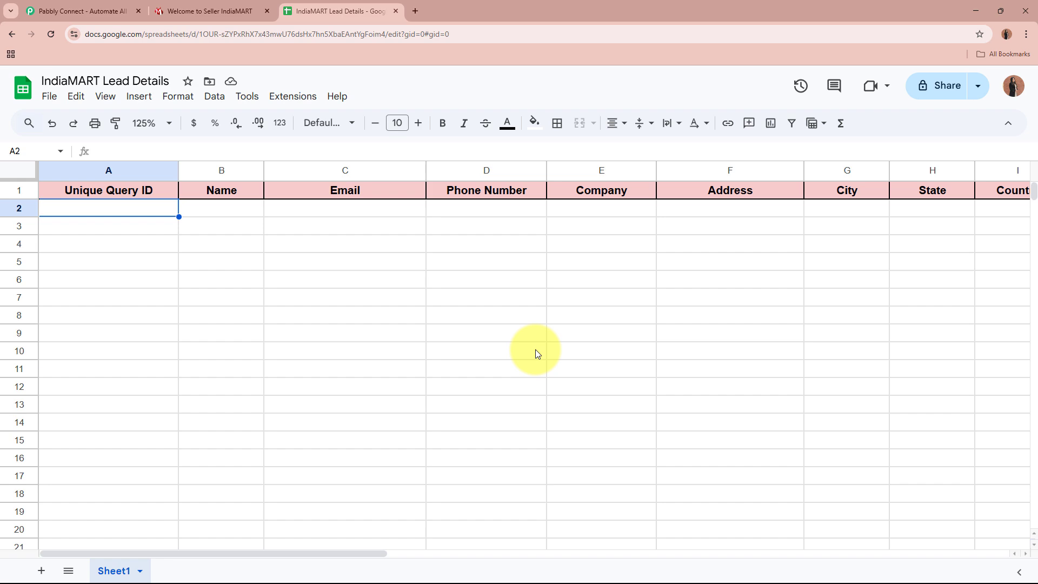
{"action": "left_click", "coordinate": [241, 11]}
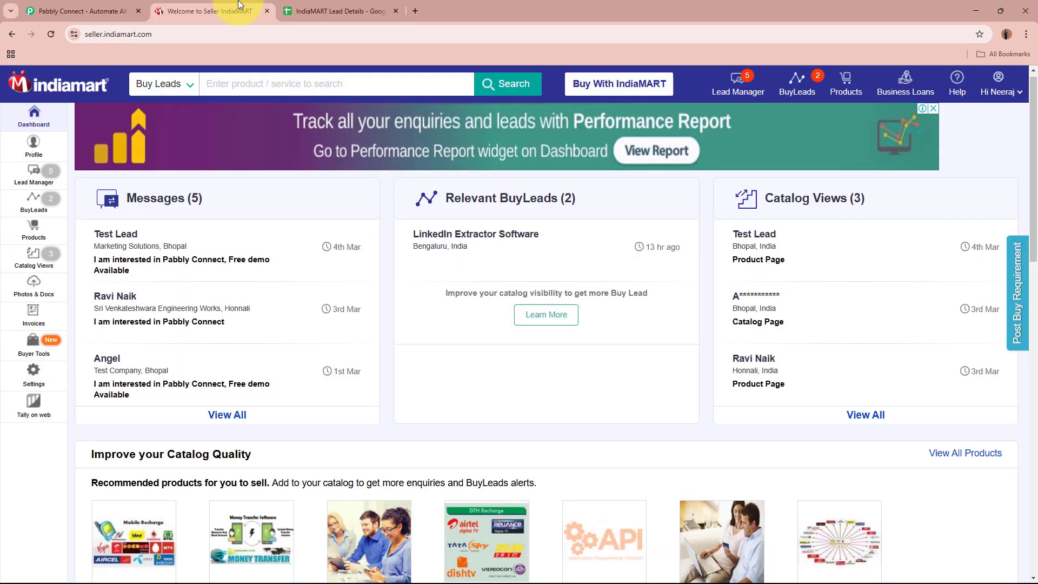
{"action": "left_click", "coordinate": [348, 8]}
{"action": "left_click", "coordinate": [92, 11]}
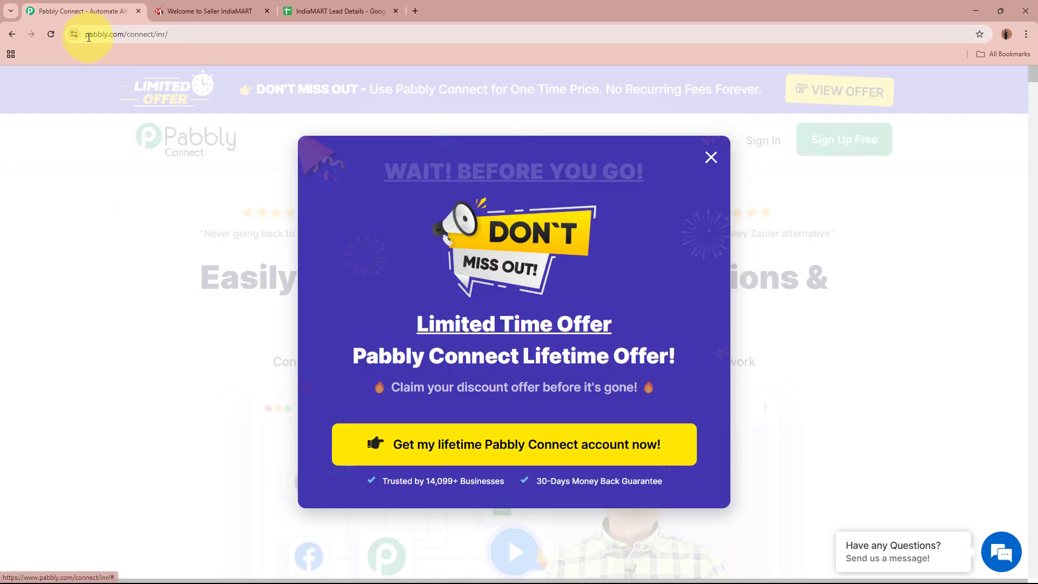
- Dismiss the limited-time offer popup and sign in to the Pabbly account
{"action": "left_click", "coordinate": [137, 36]}
{"action": "left_click", "coordinate": [123, 270]}
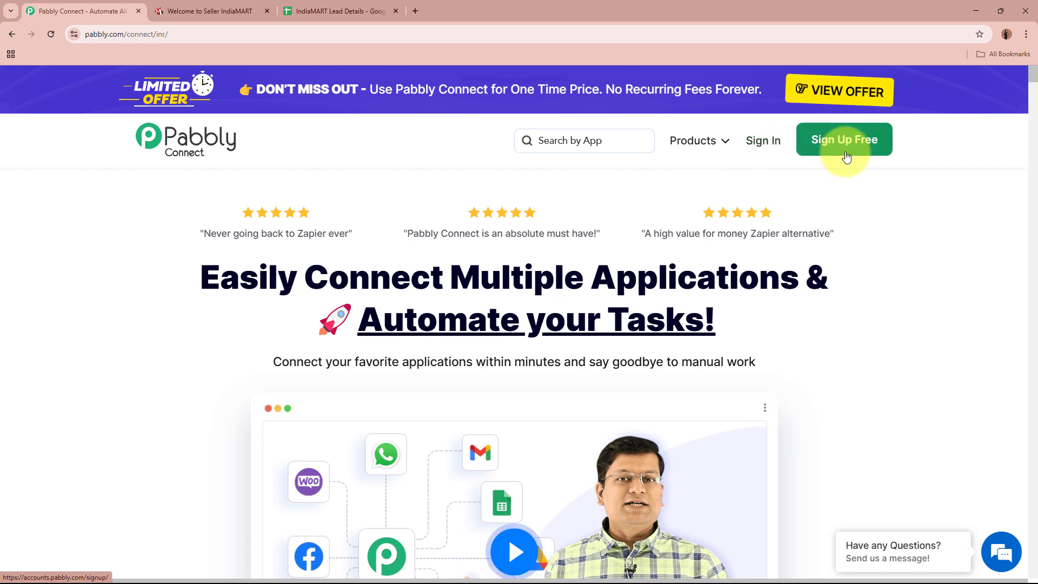
{"action": "left_click", "coordinate": [771, 144]}
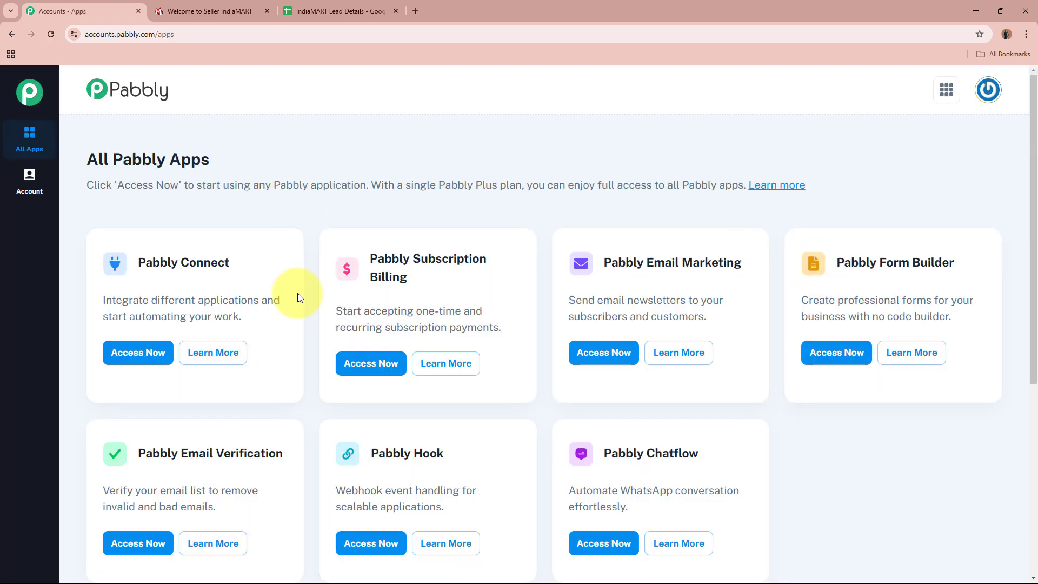
- Open Pabbly Connect from the All Pabbly Apps list
{"action": "left_click_drag", "start_coordinate": [70, 156], "coordinate": [293, 158]}
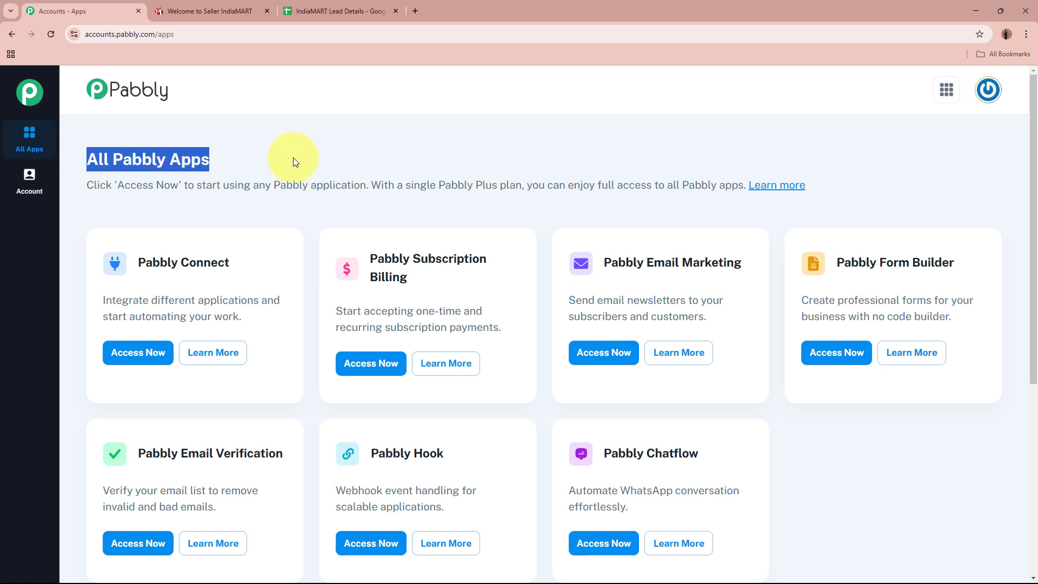
{"action": "left_click", "coordinate": [293, 158]}
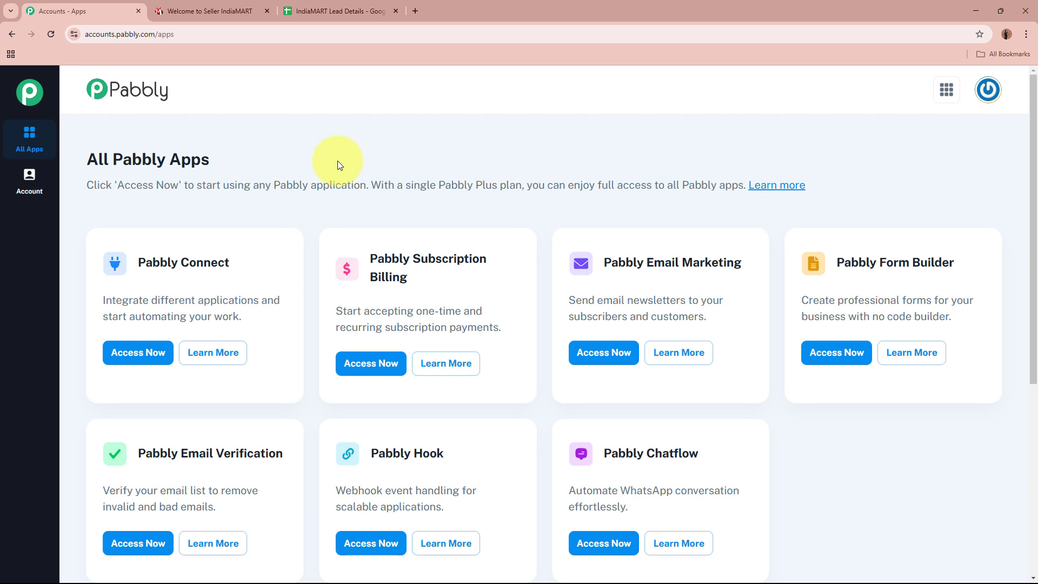
{"action": "left_click_drag", "start_coordinate": [137, 262], "coordinate": [248, 266]}
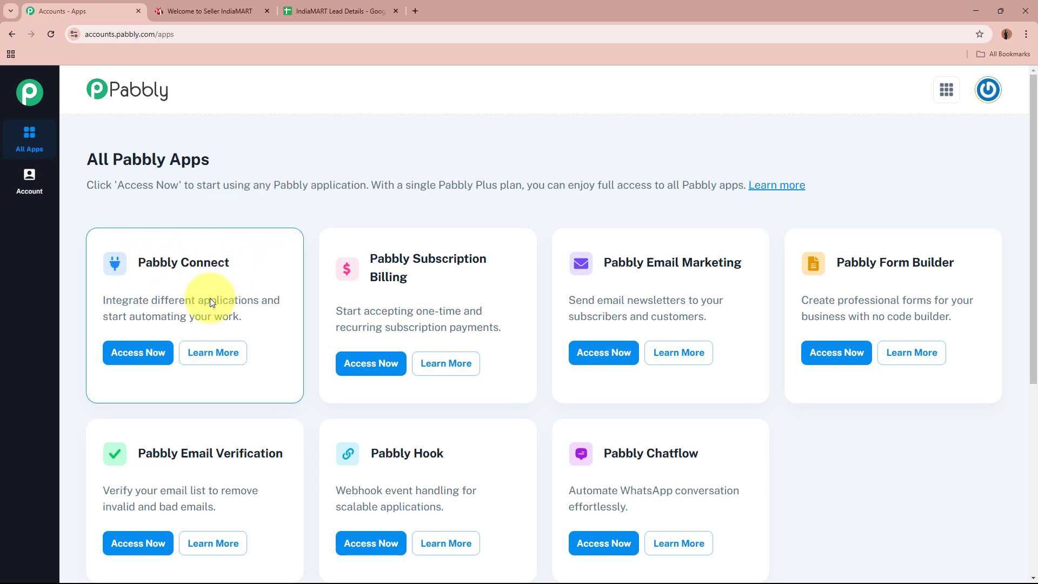
{"action": "left_click", "coordinate": [138, 352]}
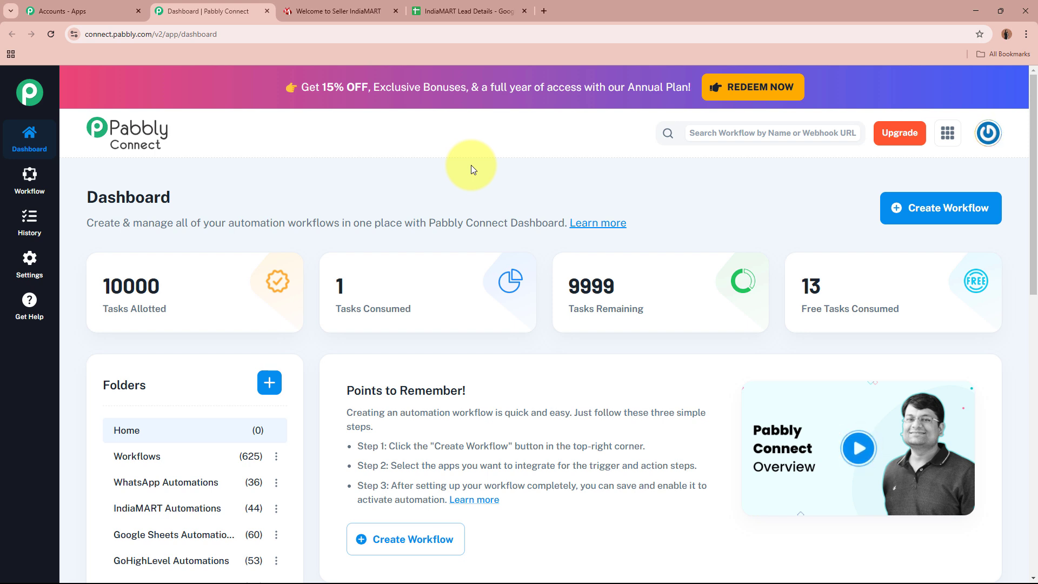
- Start a new workflow named 'Add IndiaMART Leads / Enquiries to Google Sheets for Biotechnology Services'
{"action": "left_click_drag", "start_coordinate": [423, 445], "coordinate": [633, 446]}
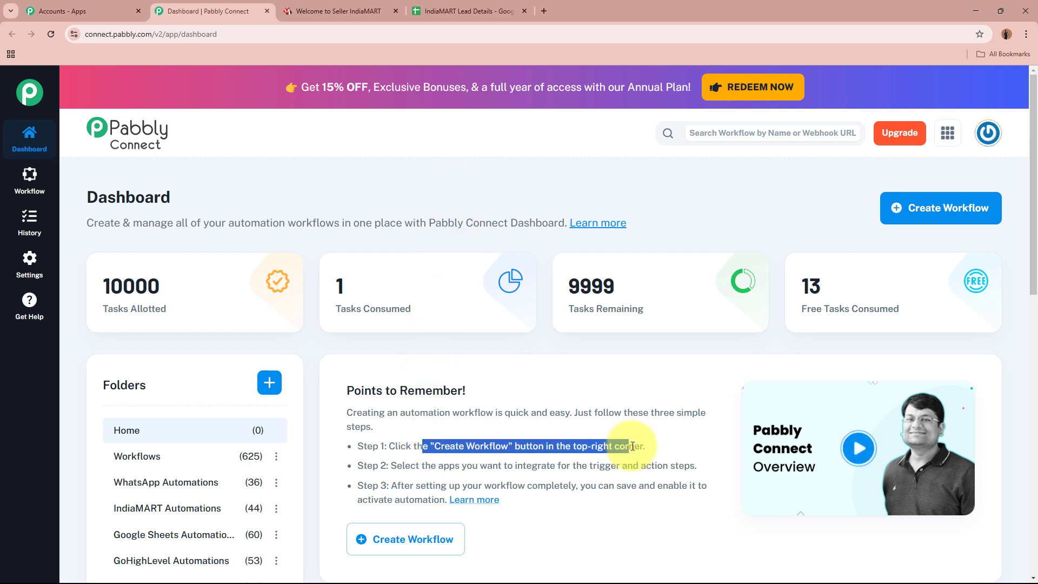
{"action": "left_click", "coordinate": [633, 446]}
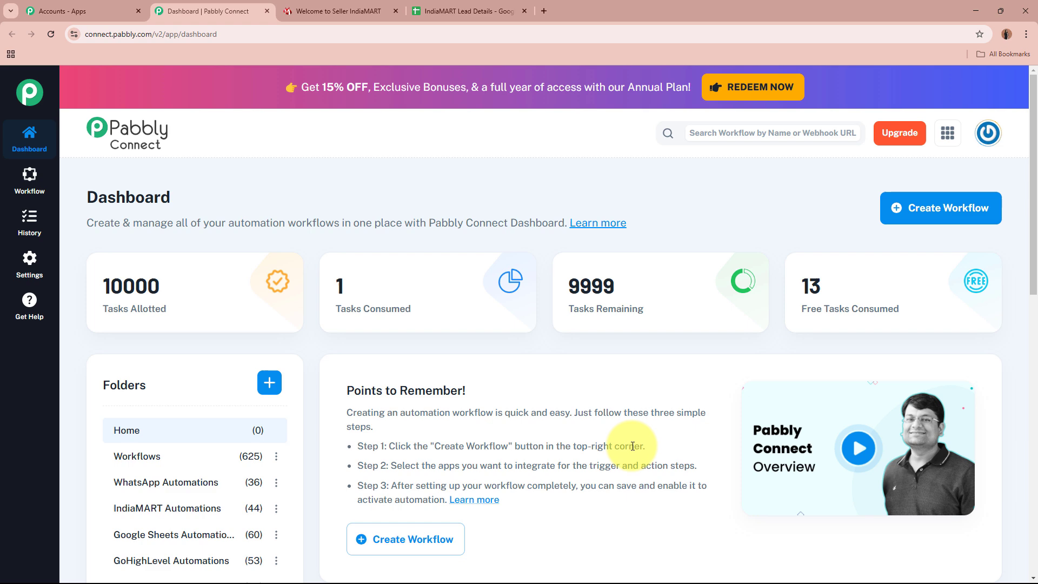
{"action": "left_click", "coordinate": [951, 217]}
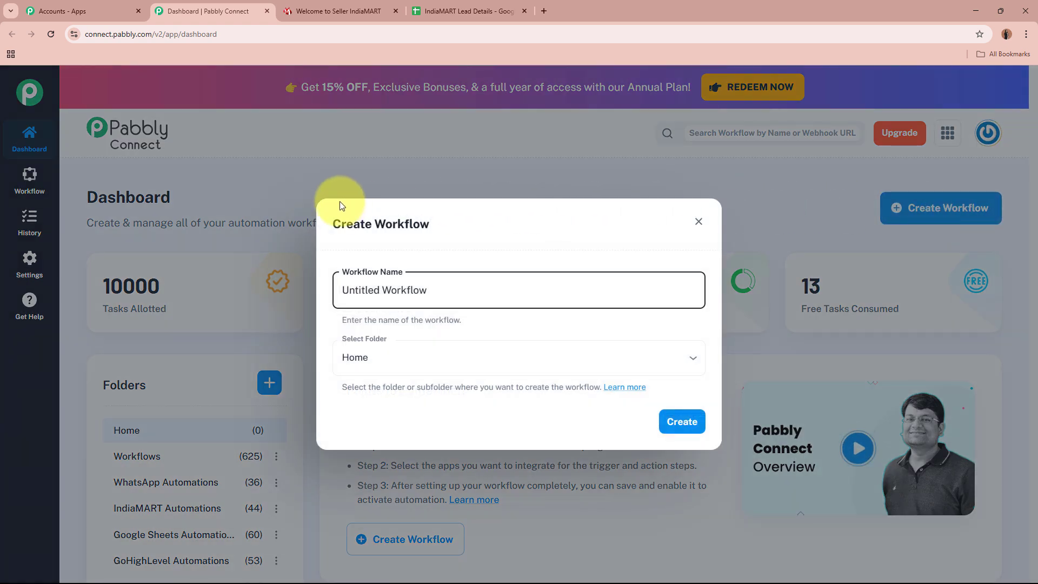
{"action": "triple_click", "coordinate": [514, 284]}
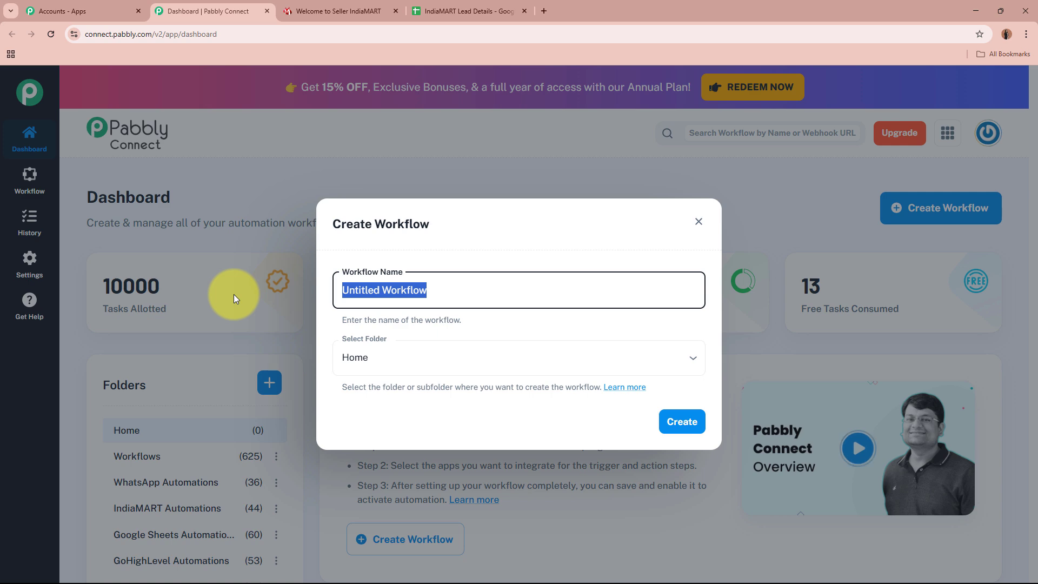
{"action": "key", "text": "BackSpace"}
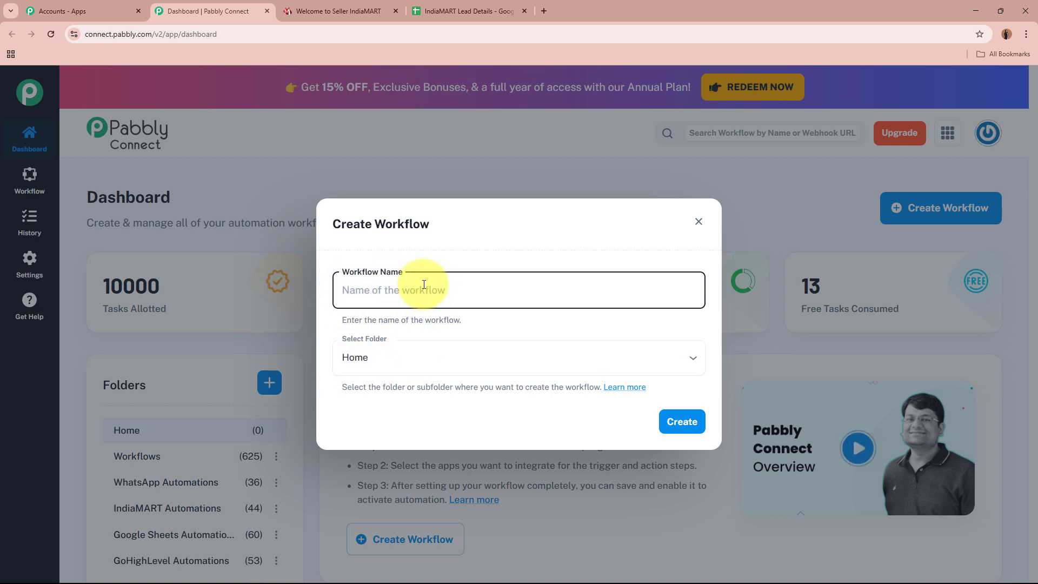
{"action": "type", "text": "Add IndiaMART Leads / Enquiries to Google Sheets for Biotechnology Services"}
{"action": "left_click", "coordinate": [432, 329]}
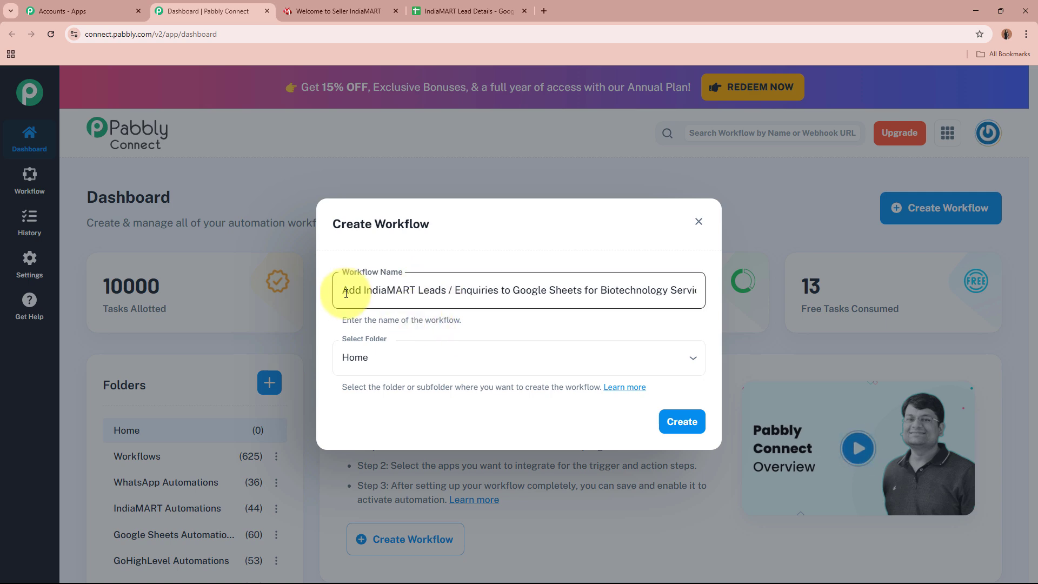
{"action": "left_click_drag", "start_coordinate": [346, 292], "coordinate": [719, 288]}
{"action": "left_click", "coordinate": [627, 323]}
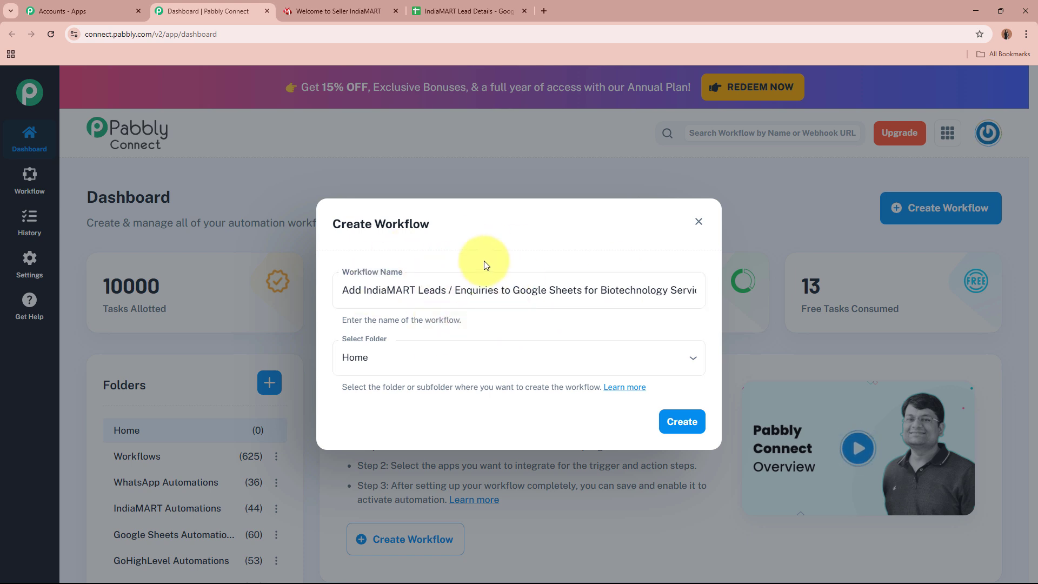
- File the workflow in the IndiaMART Automations folder and create it
{"action": "left_click", "coordinate": [384, 360]}
{"action": "left_click", "coordinate": [453, 319]}
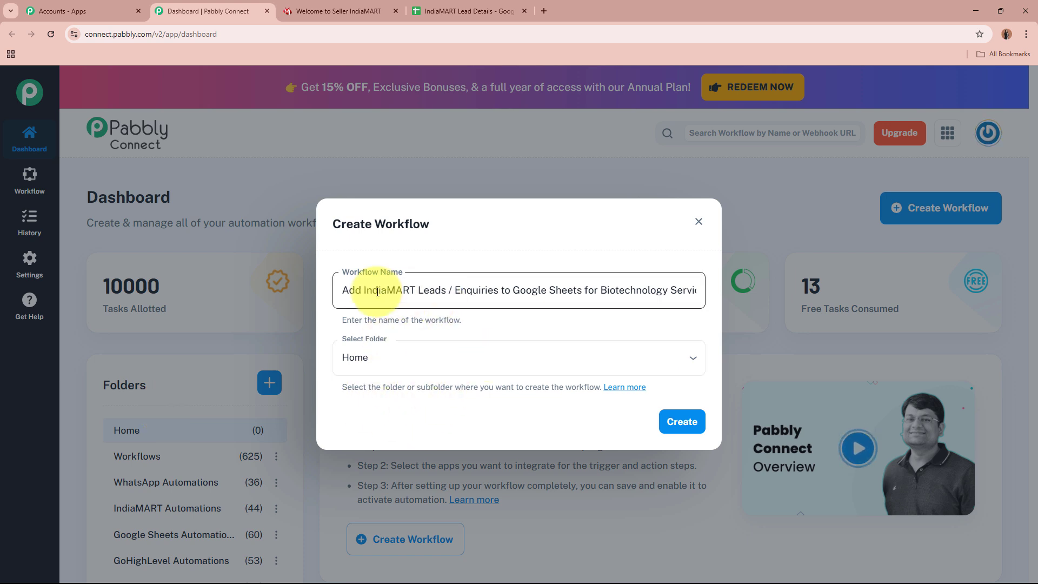
{"action": "left_click_drag", "start_coordinate": [349, 288], "coordinate": [615, 288]}
{"action": "left_click", "coordinate": [609, 325]}
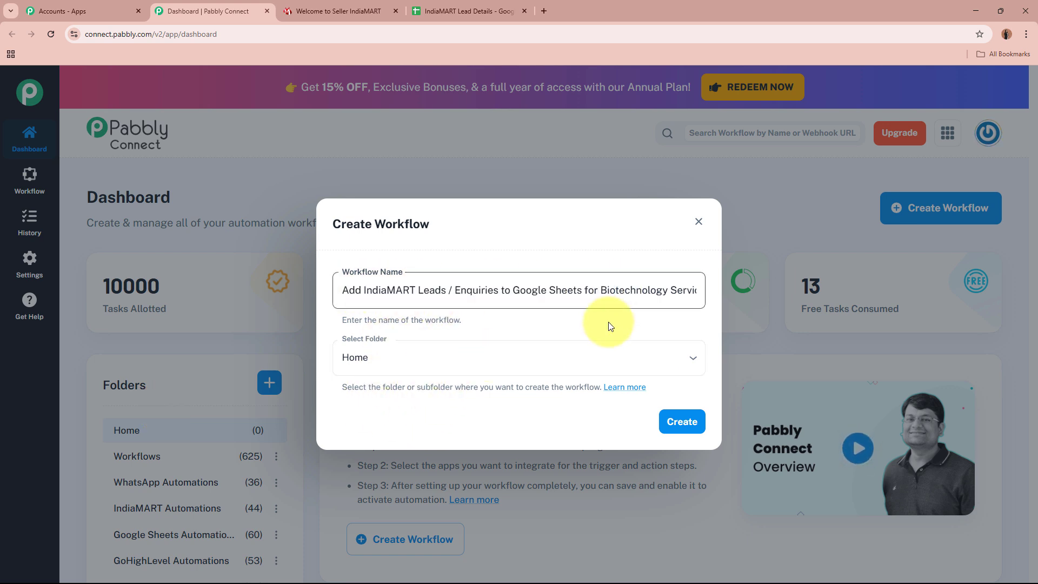
{"action": "left_click", "coordinate": [602, 362]}
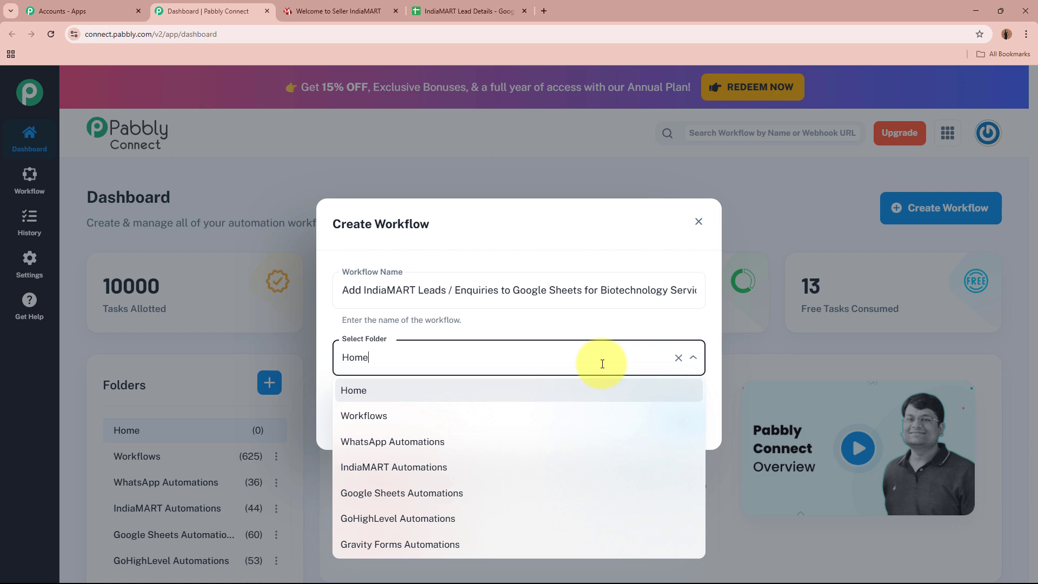
{"action": "left_click", "coordinate": [485, 468]}
{"action": "left_click", "coordinate": [349, 356]}
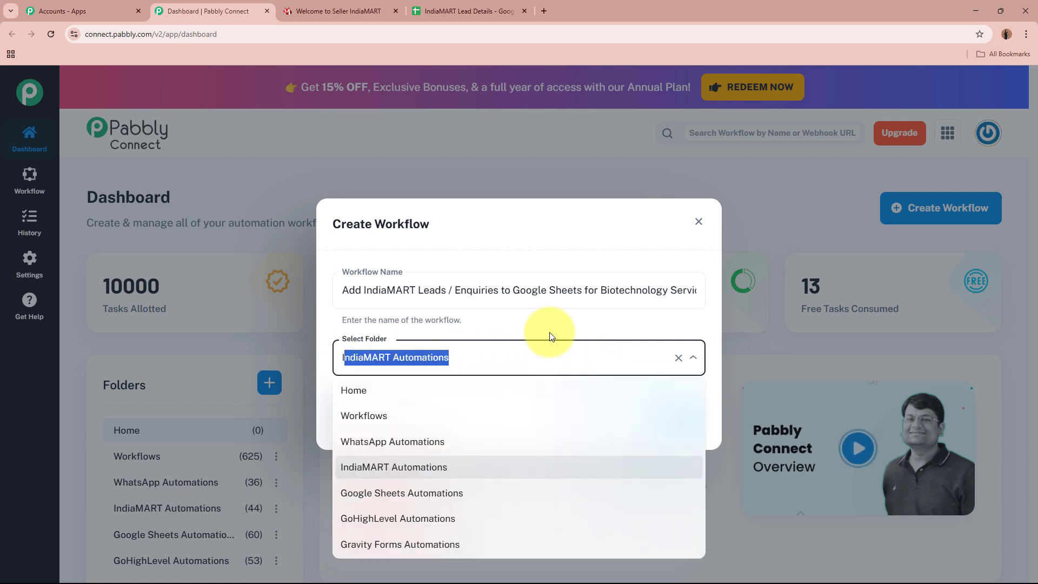
{"action": "left_click", "coordinate": [561, 315]}
{"action": "left_click_drag", "start_coordinate": [670, 292], "coordinate": [312, 278]}
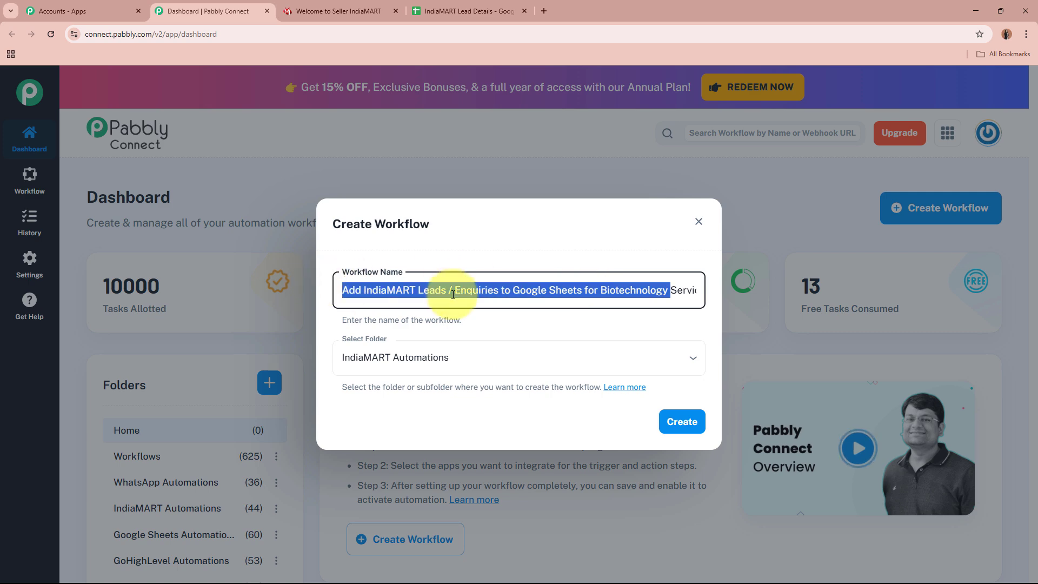
{"action": "left_click", "coordinate": [547, 325]}
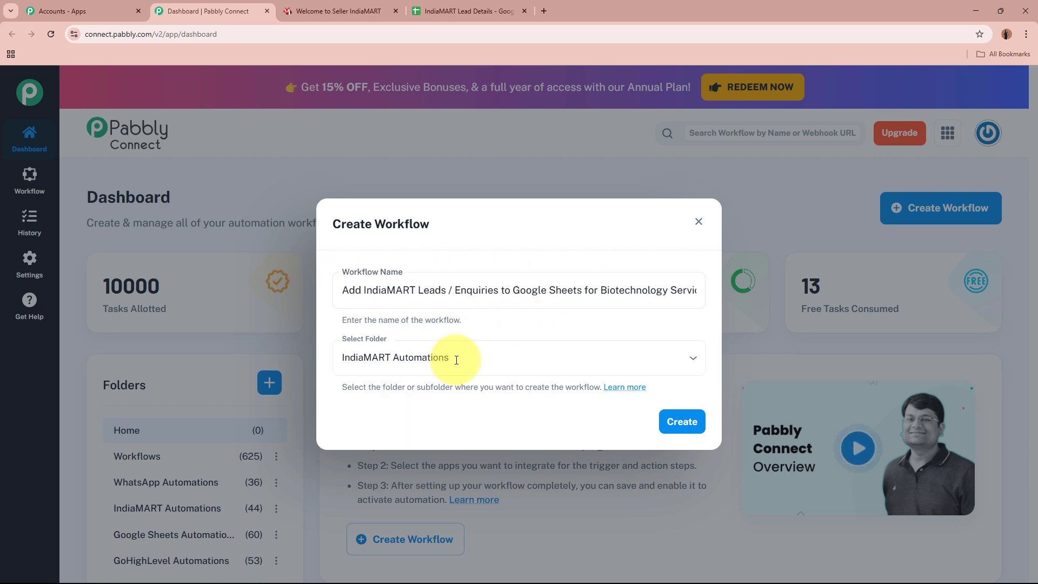
{"action": "left_click", "coordinate": [699, 422]}
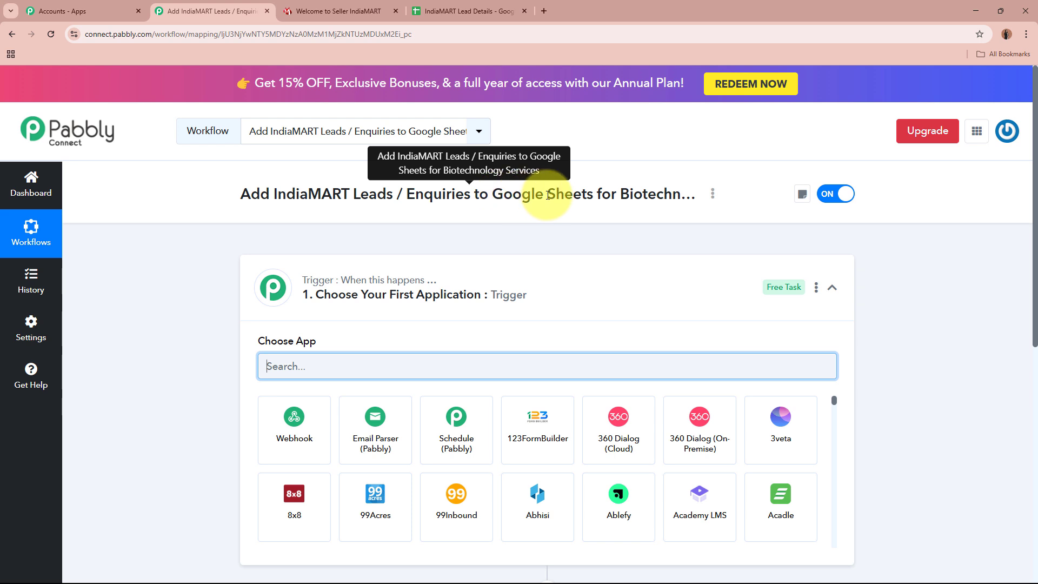
- Search 'IndiaMAR', pick IndiaMART as the trigger app, then switch to the IndiaMART seller dashboard
{"action": "left_click", "coordinate": [497, 295]}
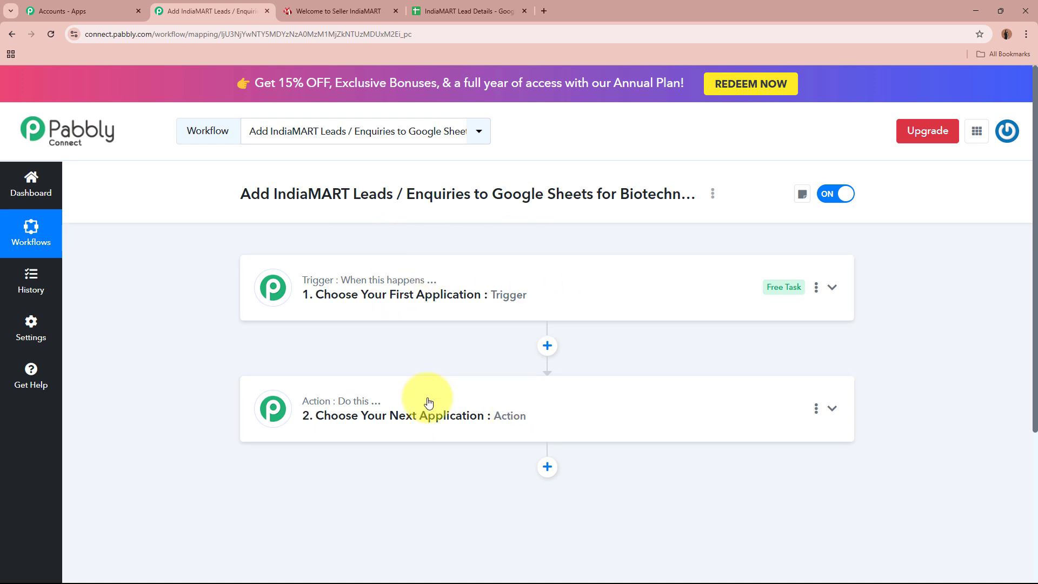
{"action": "mouse_move", "coordinate": [324, 289]}
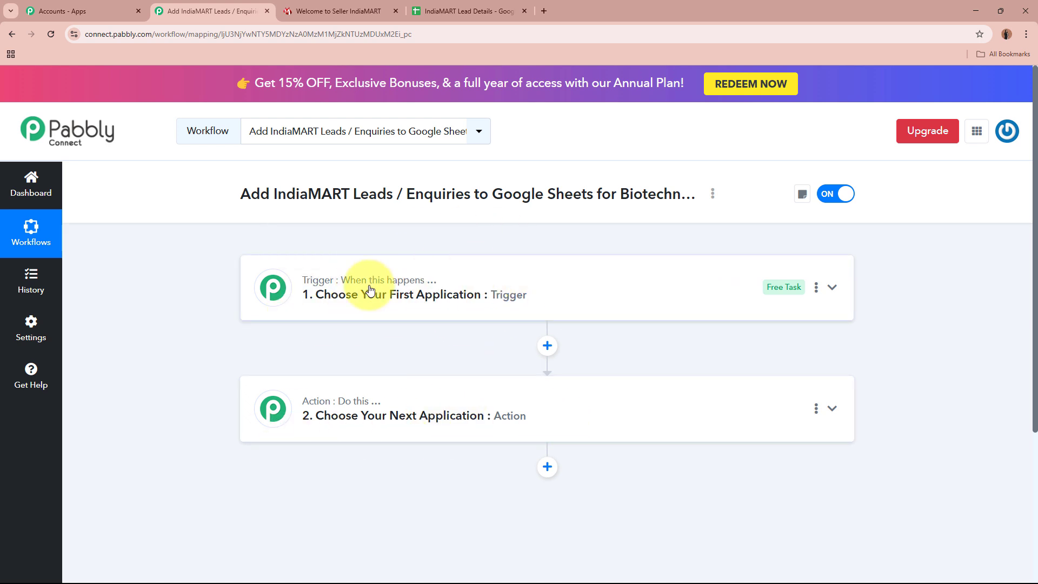
{"action": "left_click", "coordinate": [649, 281]}
{"action": "left_click", "coordinate": [554, 360]}
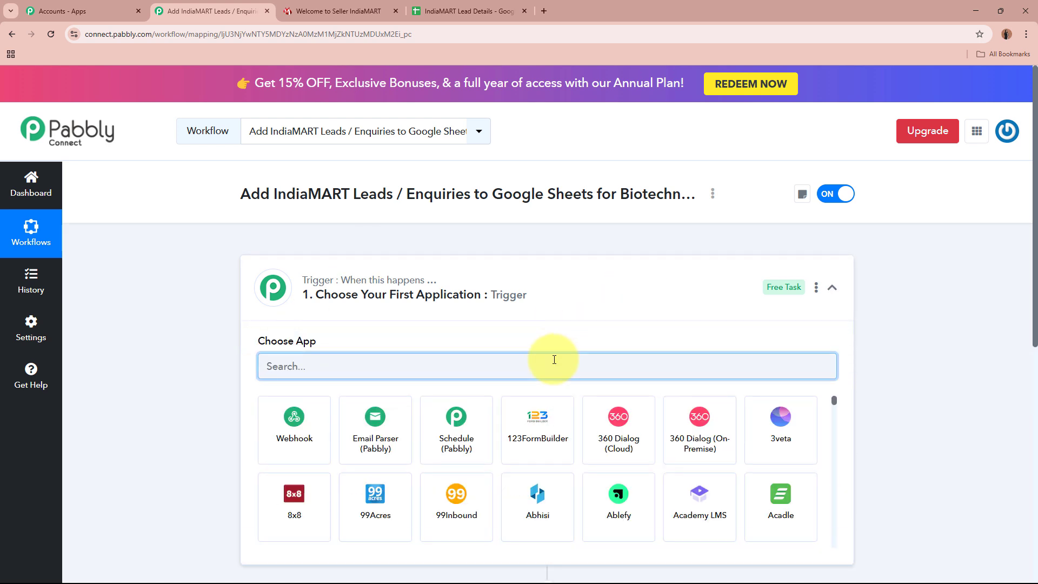
{"action": "type", "text": "IndiaM"}
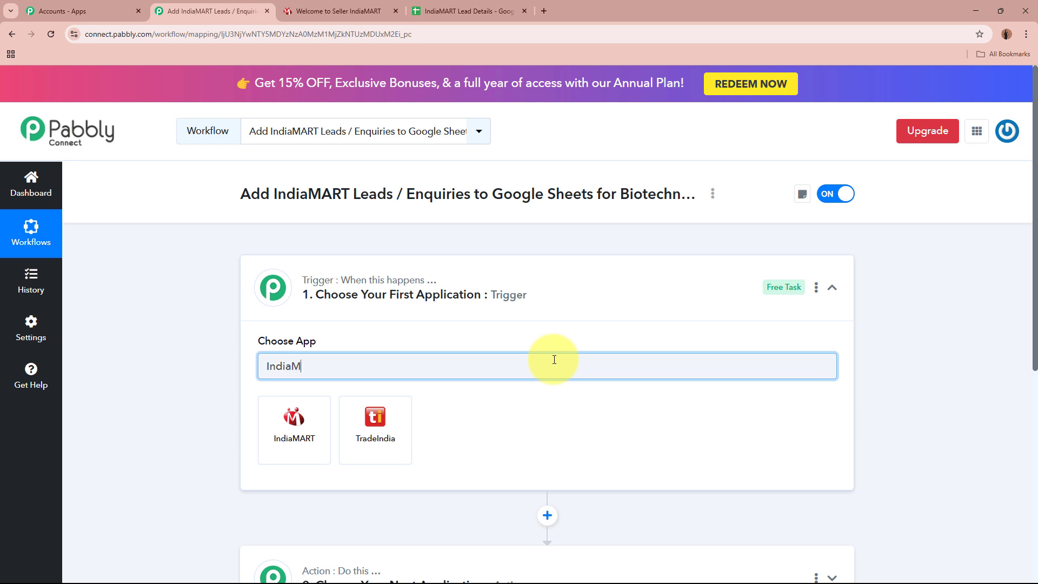
{"action": "type", "text": "ART"}
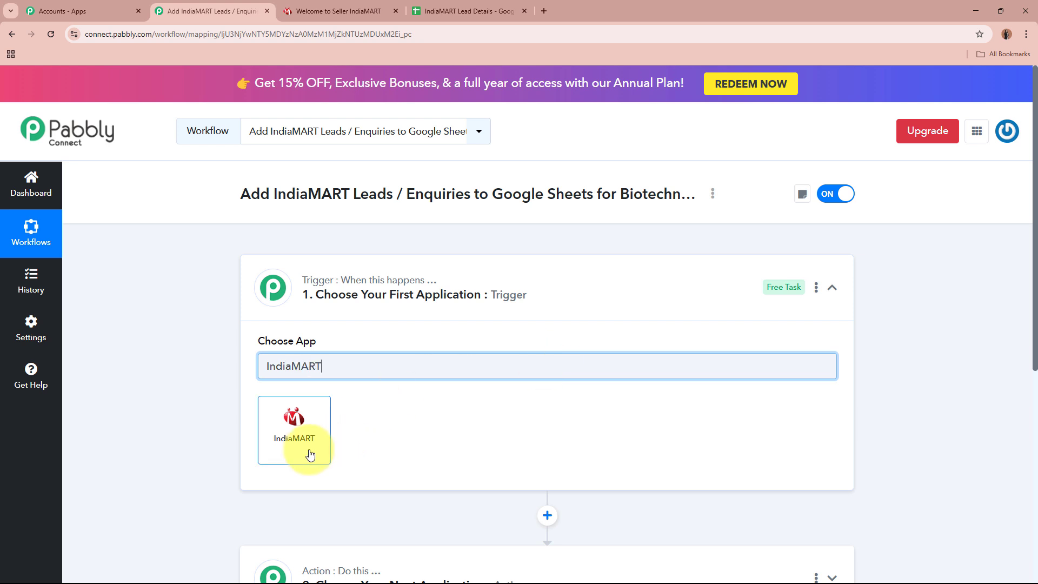
{"action": "left_click", "coordinate": [297, 432]}
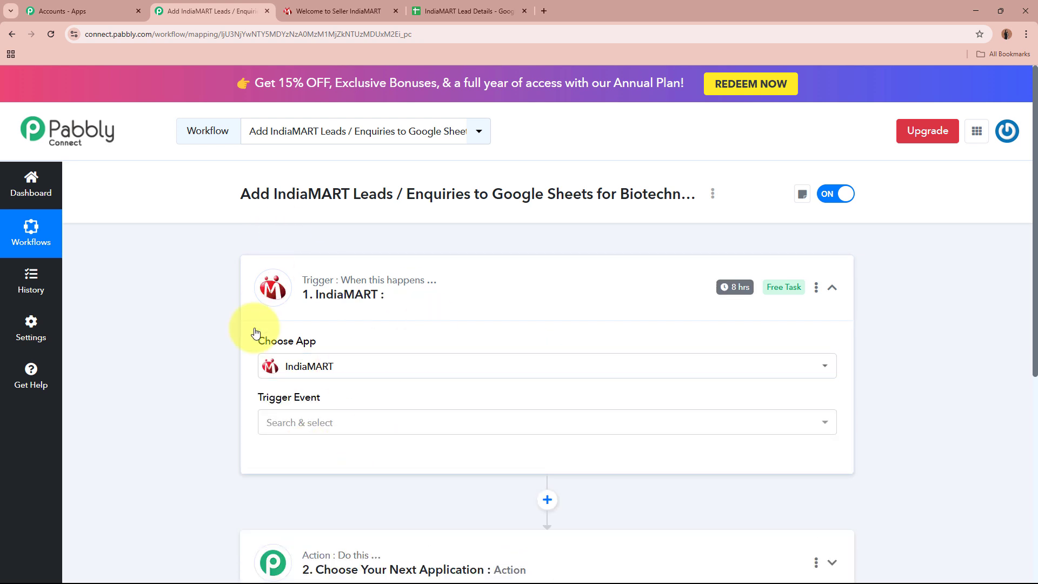
{"action": "left_click", "coordinate": [338, 12]}
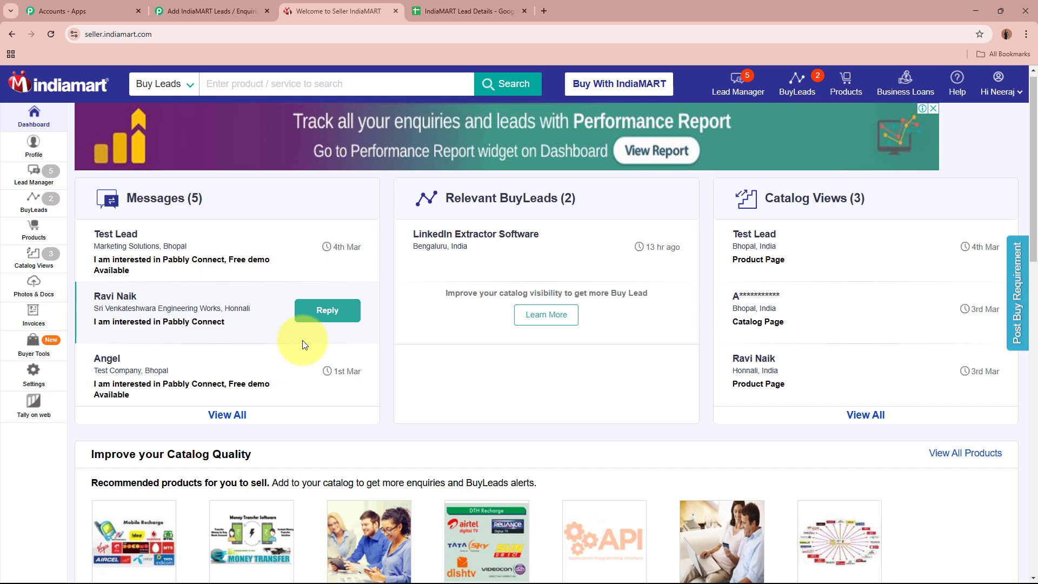
- Back in the Pabbly workflow, set the IndiaMART trigger event to New Leads
{"action": "left_click", "coordinate": [220, 10]}
{"action": "scroll", "coordinate": [452, 400], "scroll_direction": "down", "scroll_amount": 1}
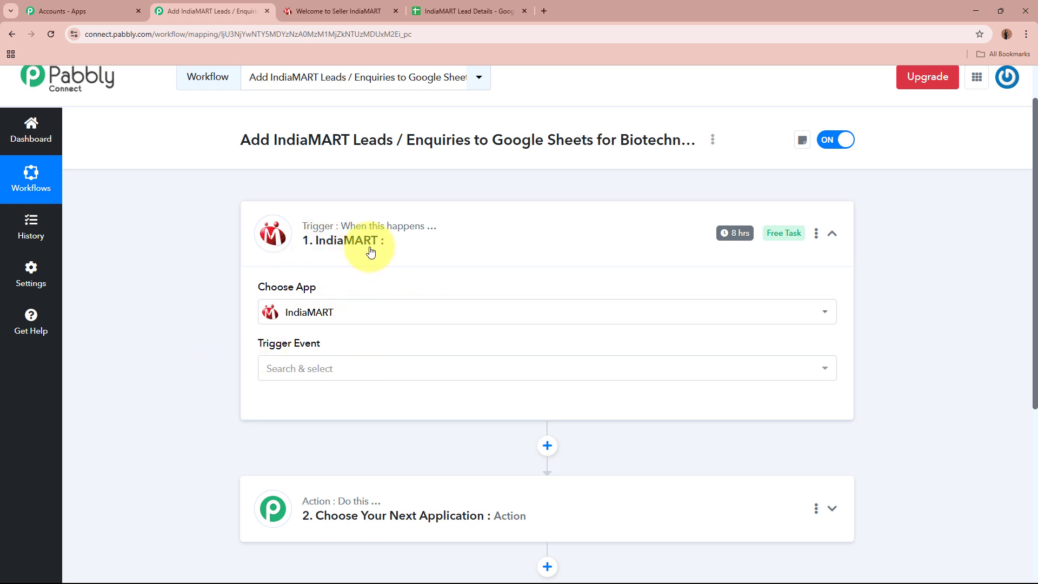
{"action": "left_click", "coordinate": [371, 370]}
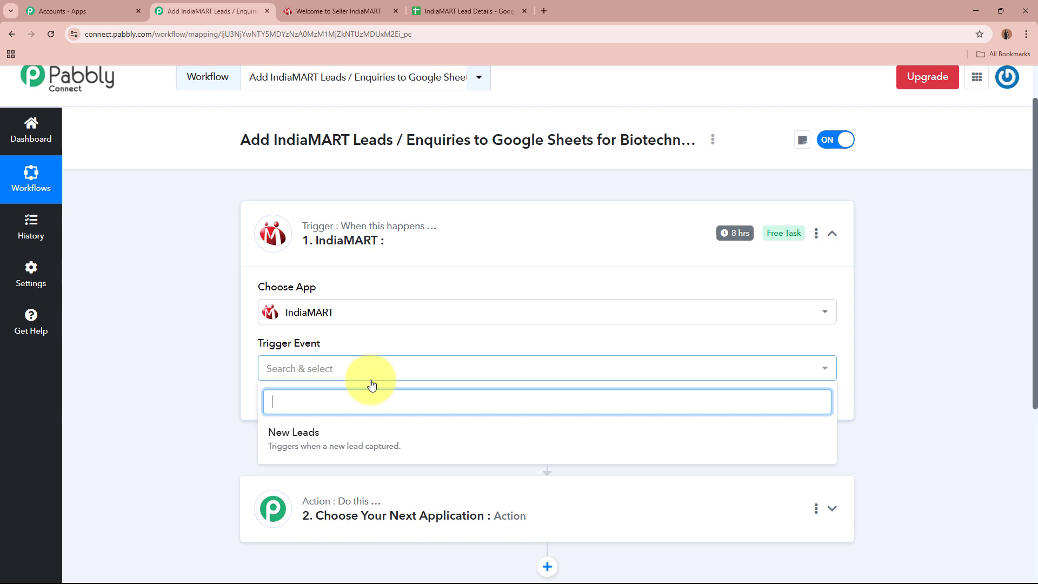
{"action": "left_click", "coordinate": [367, 456]}
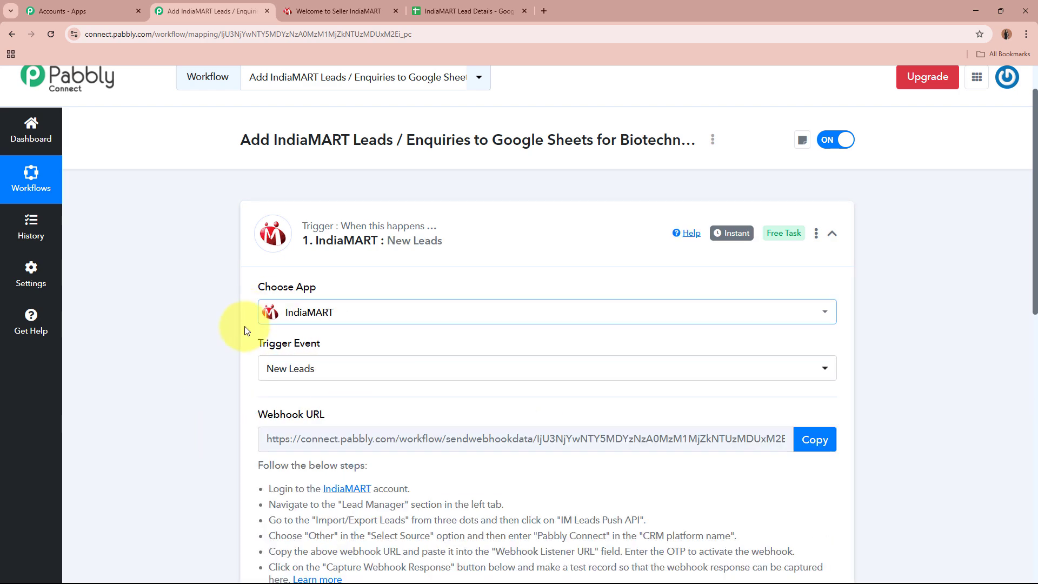
- Copy the trigger's Webhook URL after reviewing the setup instructions
{"action": "scroll", "coordinate": [183, 356], "scroll_direction": "down", "scroll_amount": 4}
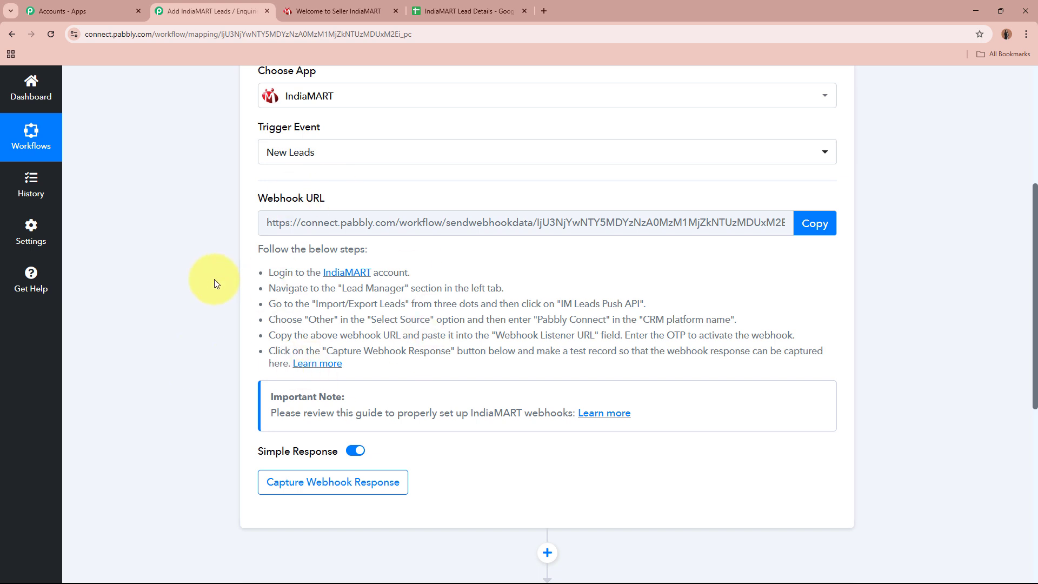
{"action": "left_click_drag", "start_coordinate": [255, 198], "coordinate": [324, 200]}
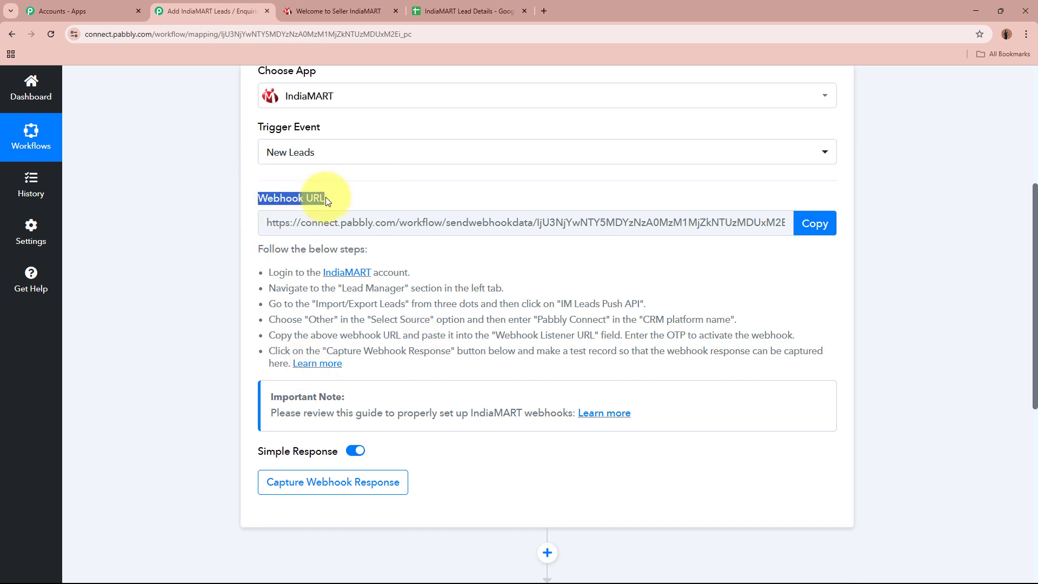
{"action": "left_click", "coordinate": [128, 242]}
{"action": "scroll", "coordinate": [463, 248], "scroll_direction": "up", "scroll_amount": 4}
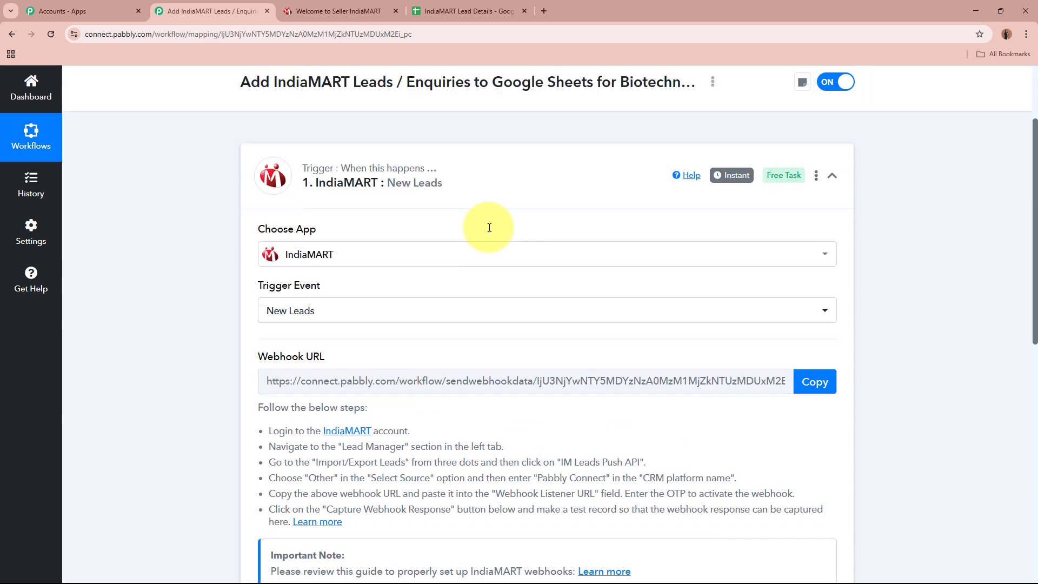
{"action": "scroll", "coordinate": [447, 243], "scroll_direction": "down", "scroll_amount": 4}
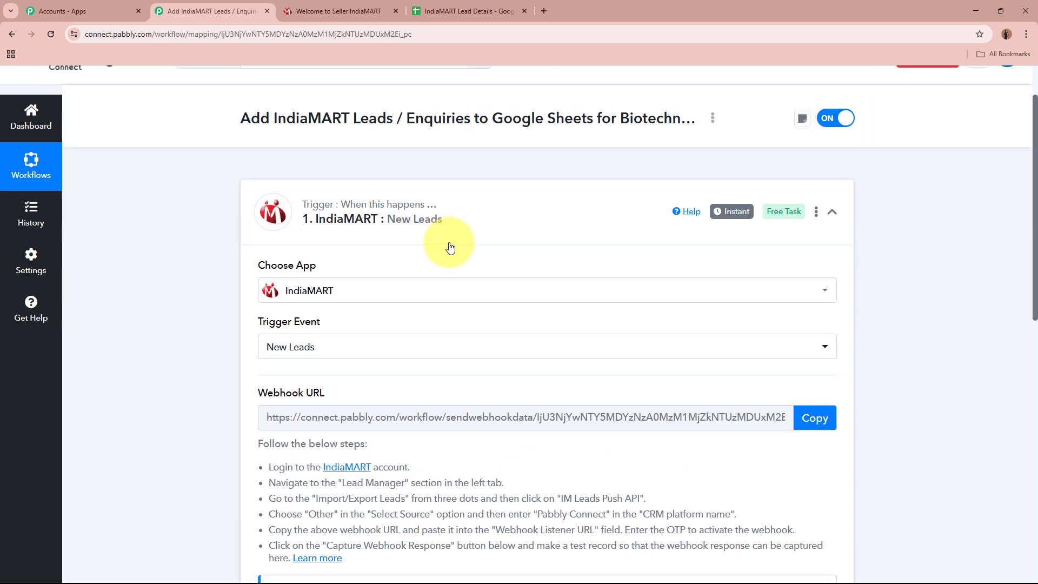
{"action": "left_click_drag", "start_coordinate": [252, 245], "coordinate": [458, 355]}
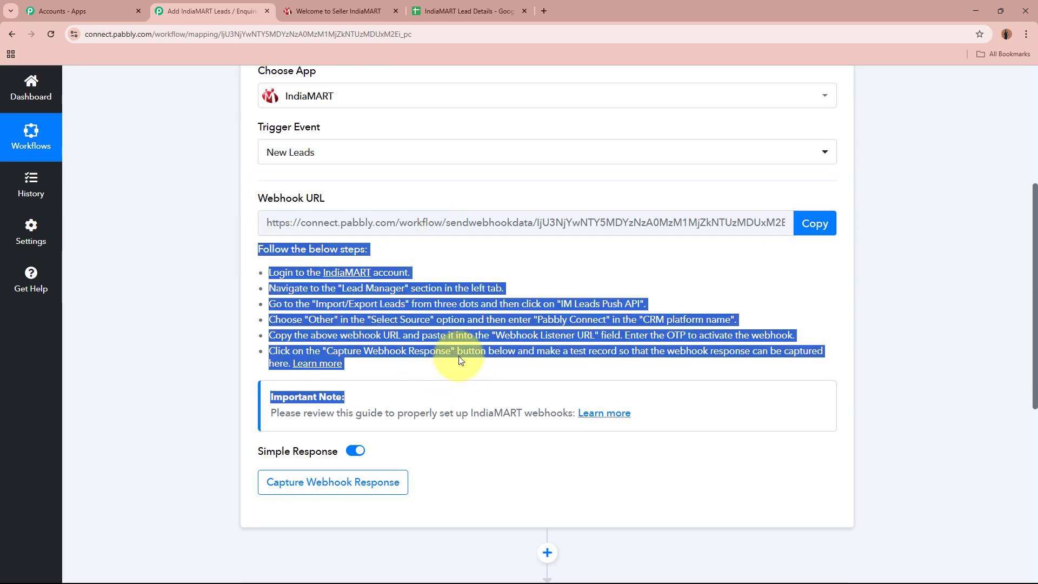
{"action": "left_click", "coordinate": [469, 326]}
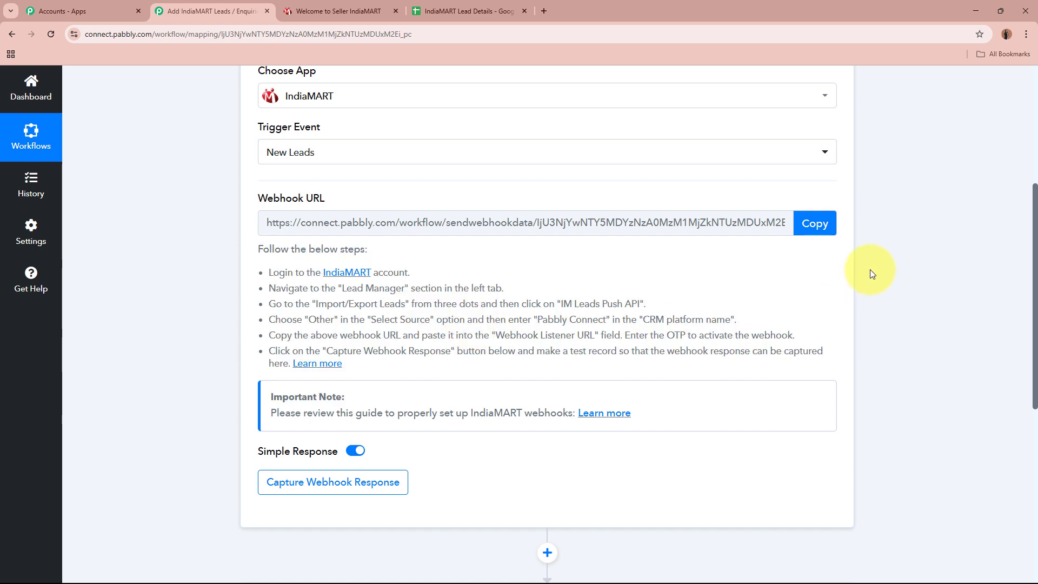
{"action": "left_click", "coordinate": [832, 231]}
{"action": "scroll", "coordinate": [861, 238], "scroll_direction": "up", "scroll_amount": 5}
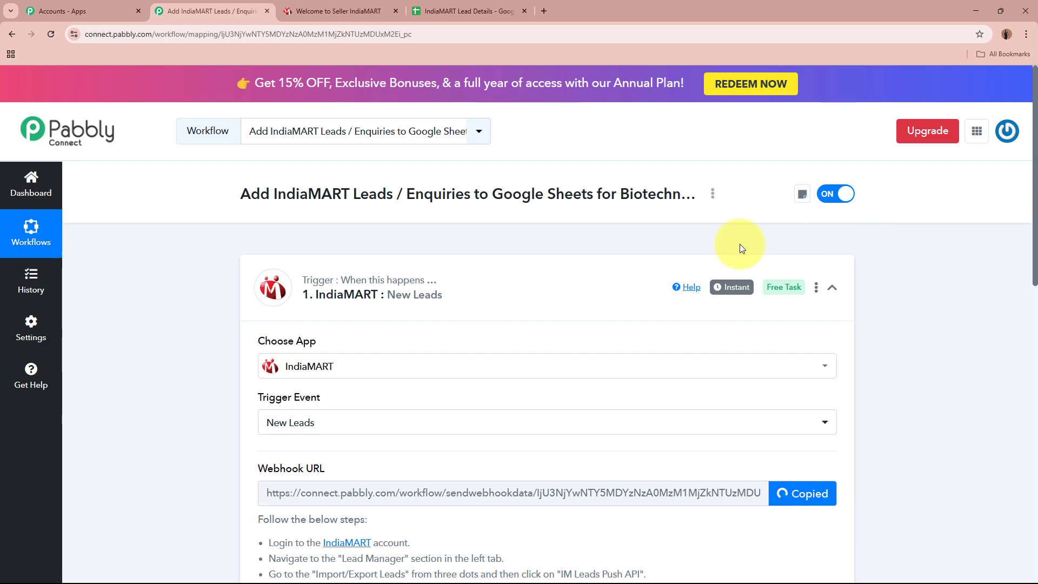
- Open IndiaMART's Lead Manager and reveal its Import / Export Leads options
{"action": "left_click", "coordinate": [386, 8]}
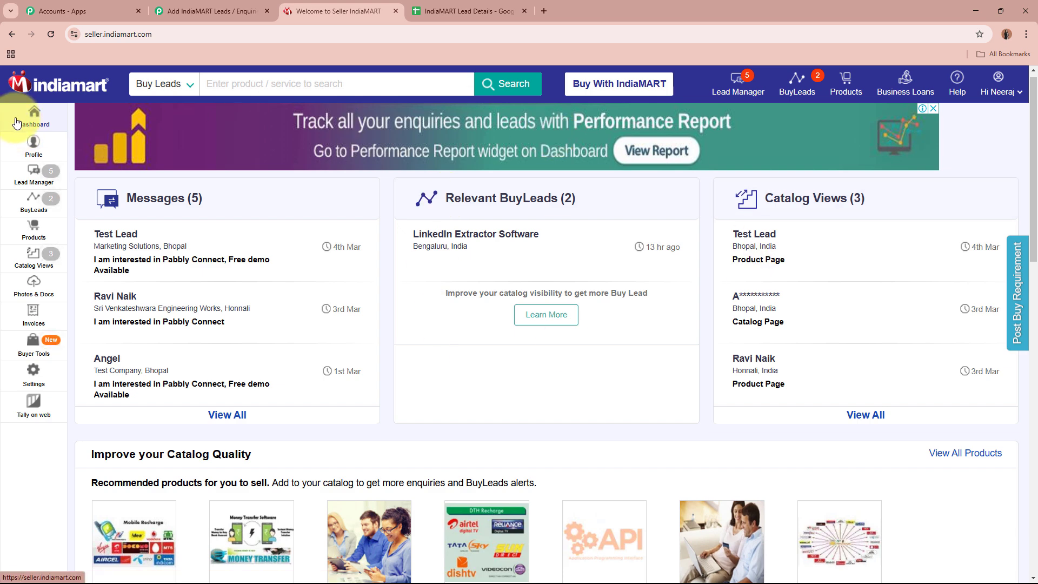
{"action": "left_click", "coordinate": [36, 174]}
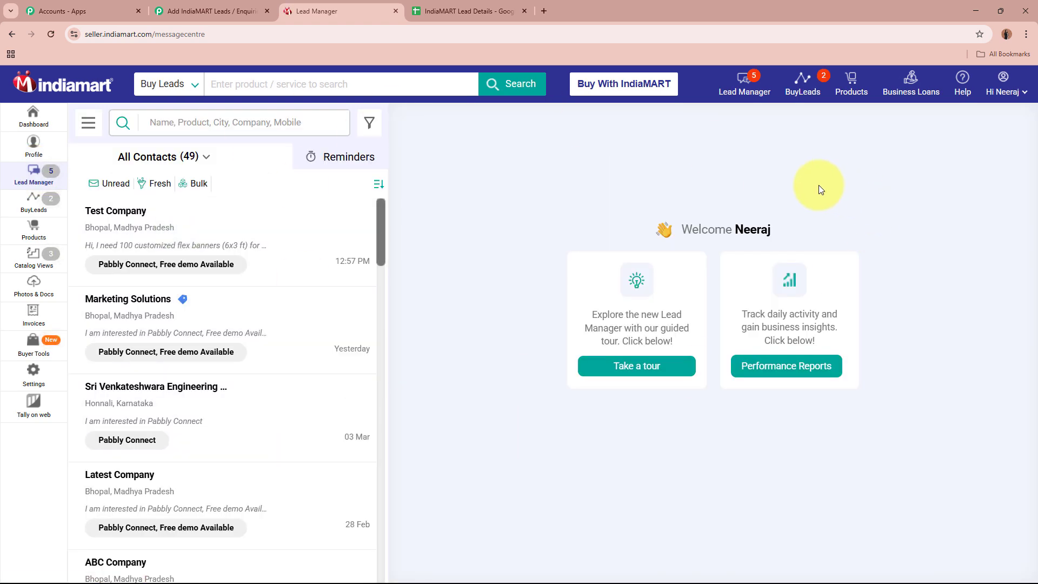
{"action": "left_click", "coordinate": [100, 136]}
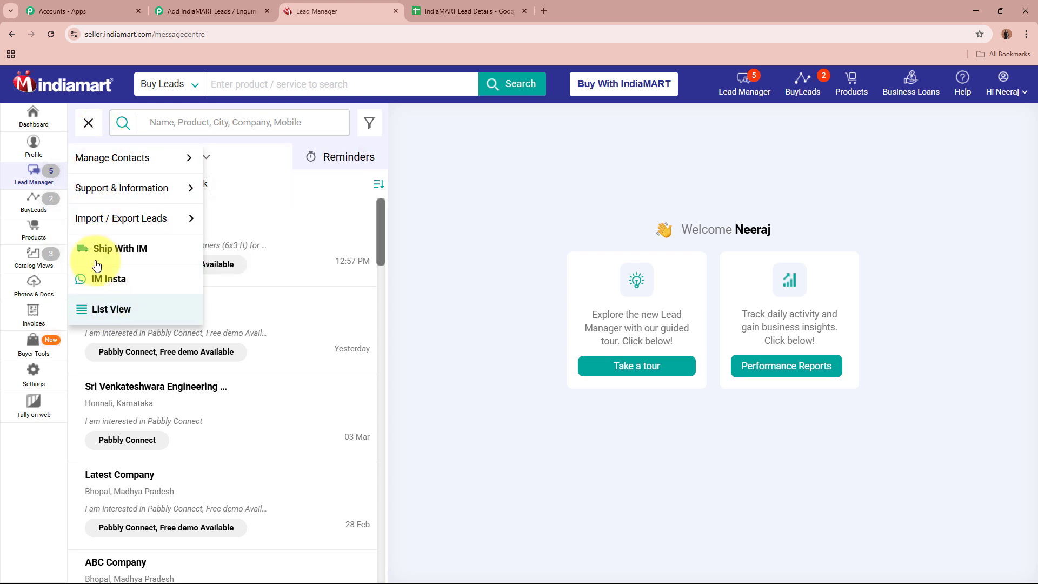
{"action": "mouse_move", "coordinate": [88, 215]}
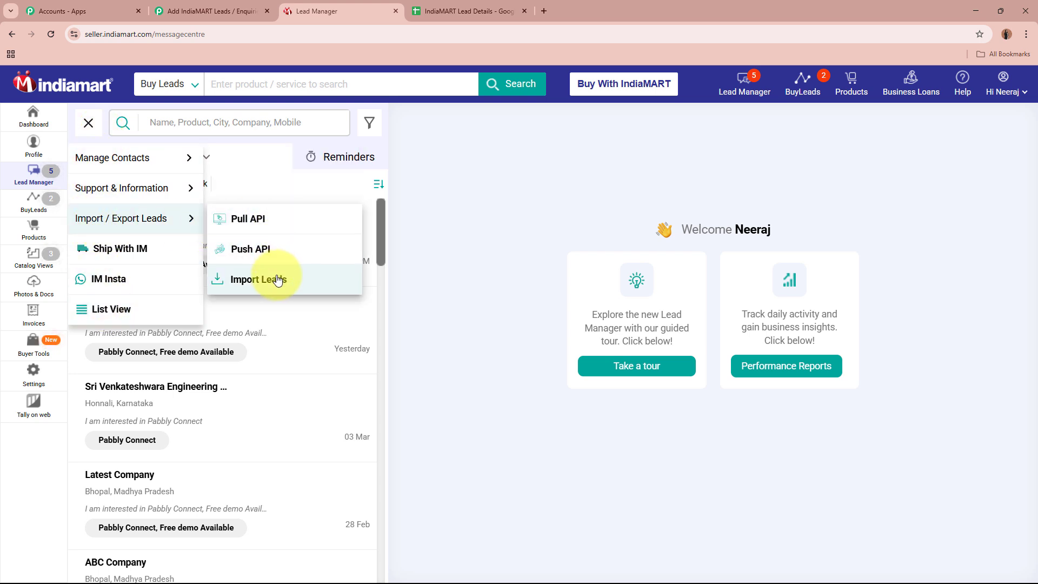
- Open the Push API integration page and choose Other as the lead source
{"action": "left_click", "coordinate": [299, 253]}
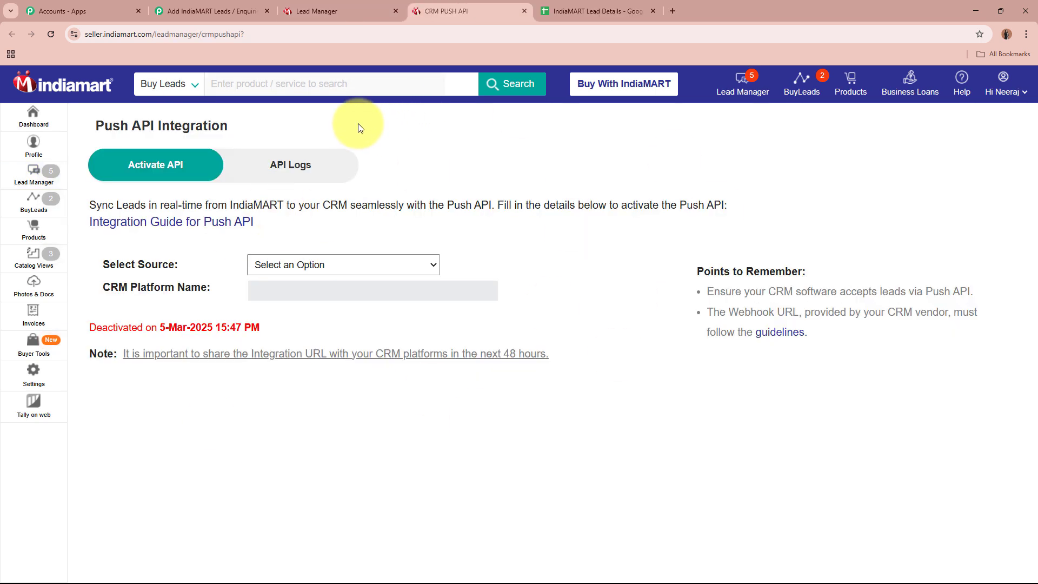
{"action": "left_click_drag", "start_coordinate": [95, 134], "coordinate": [275, 119]}
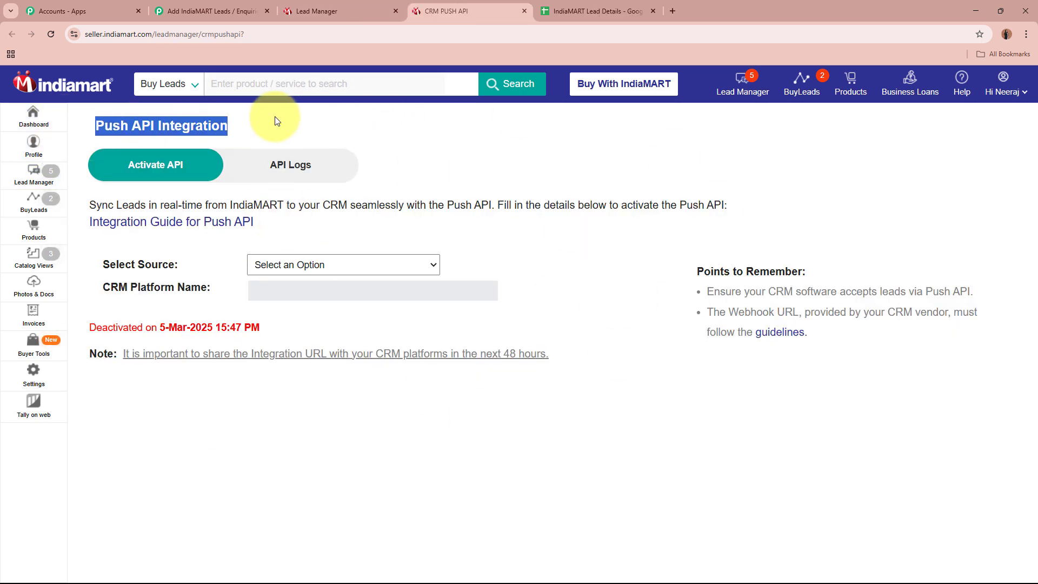
{"action": "left_click", "coordinate": [275, 119]}
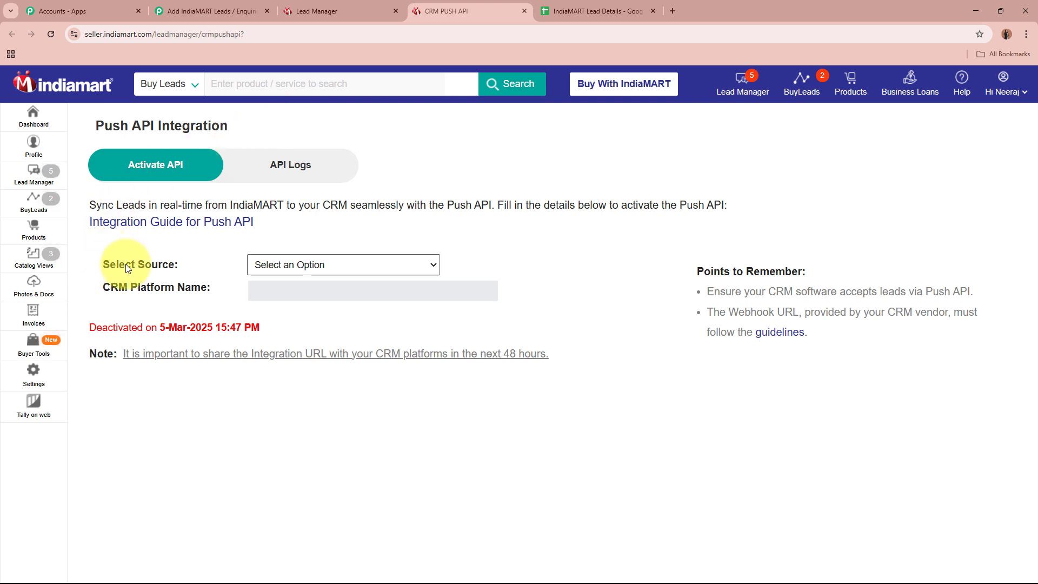
{"action": "left_click", "coordinate": [369, 268]}
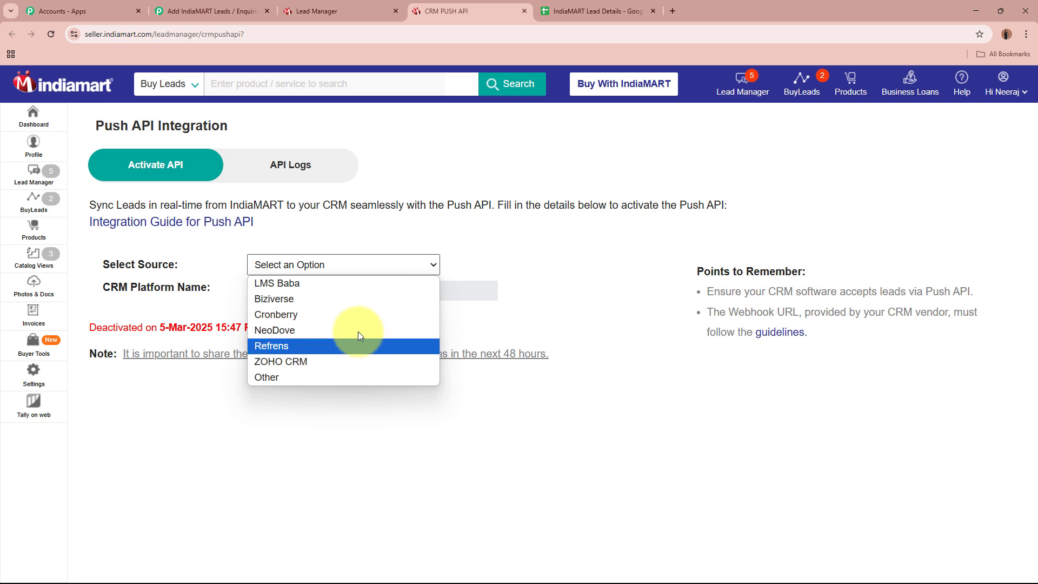
{"action": "left_click", "coordinate": [344, 376]}
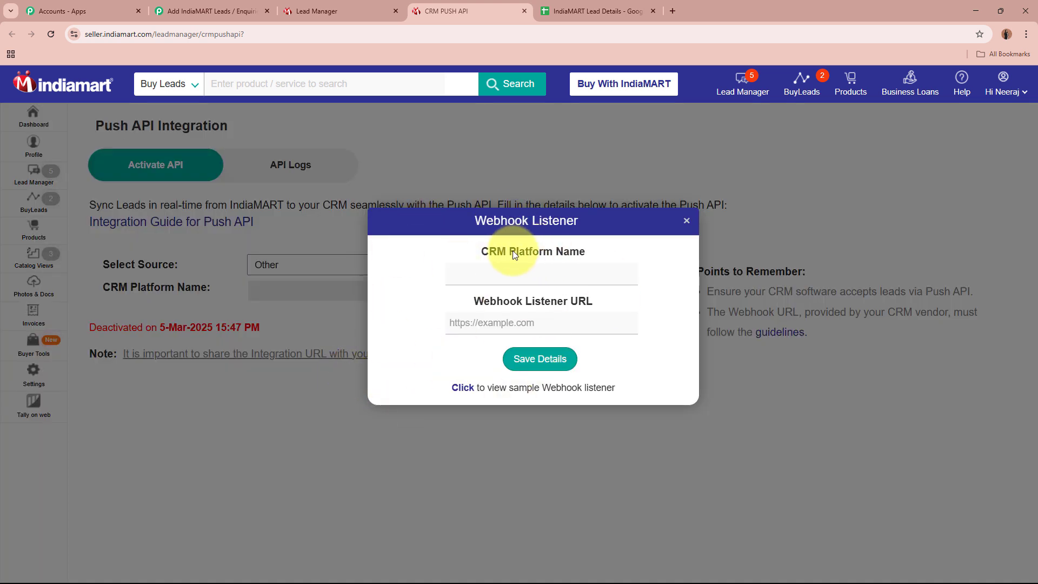
- Enter 'Pabbly Connect' as CRM platform, paste the Pabbly webhook as listener URL, and save
{"action": "left_click_drag", "start_coordinate": [481, 252], "coordinate": [595, 257]}
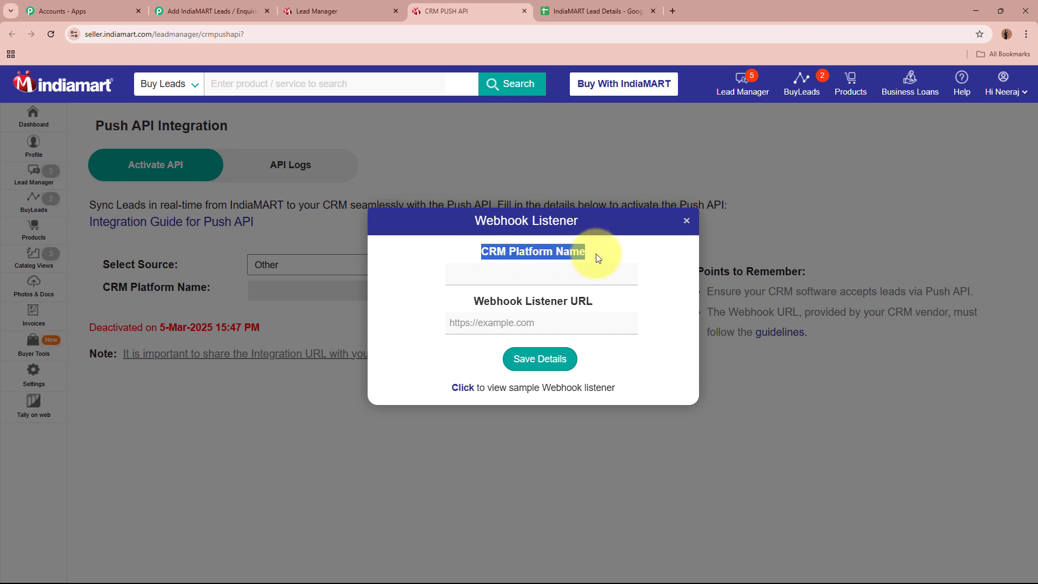
{"action": "left_click_drag", "start_coordinate": [475, 302], "coordinate": [599, 297]}
{"action": "left_click", "coordinate": [586, 271]}
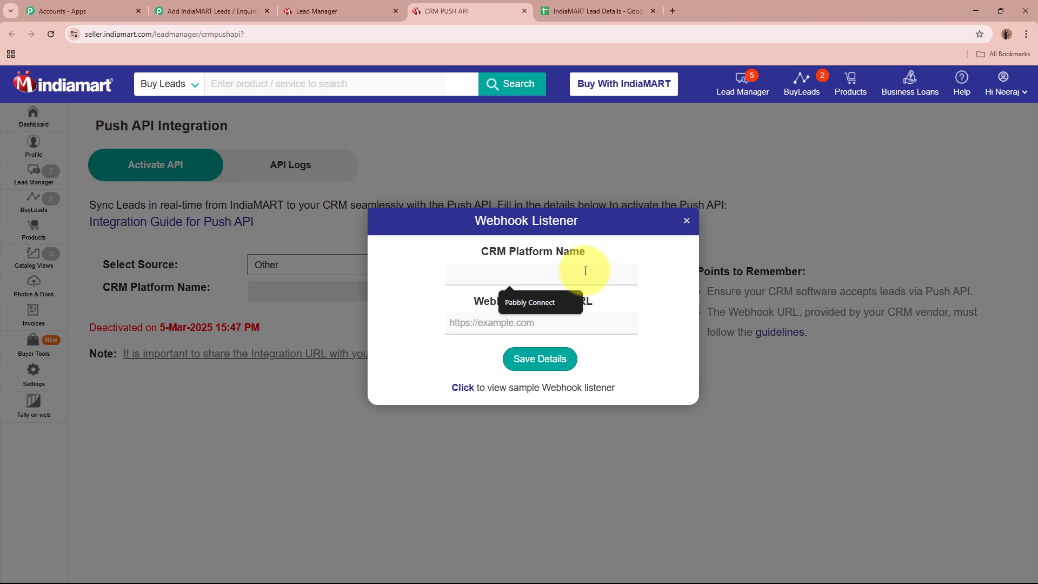
{"action": "type", "text": "Pabbly Connect"}
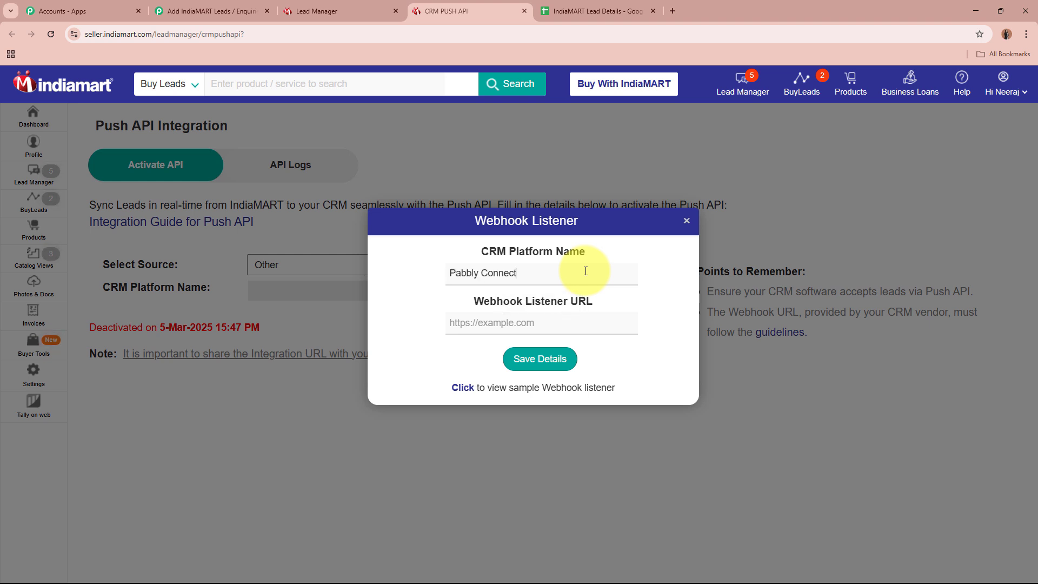
{"action": "left_click", "coordinate": [568, 327]}
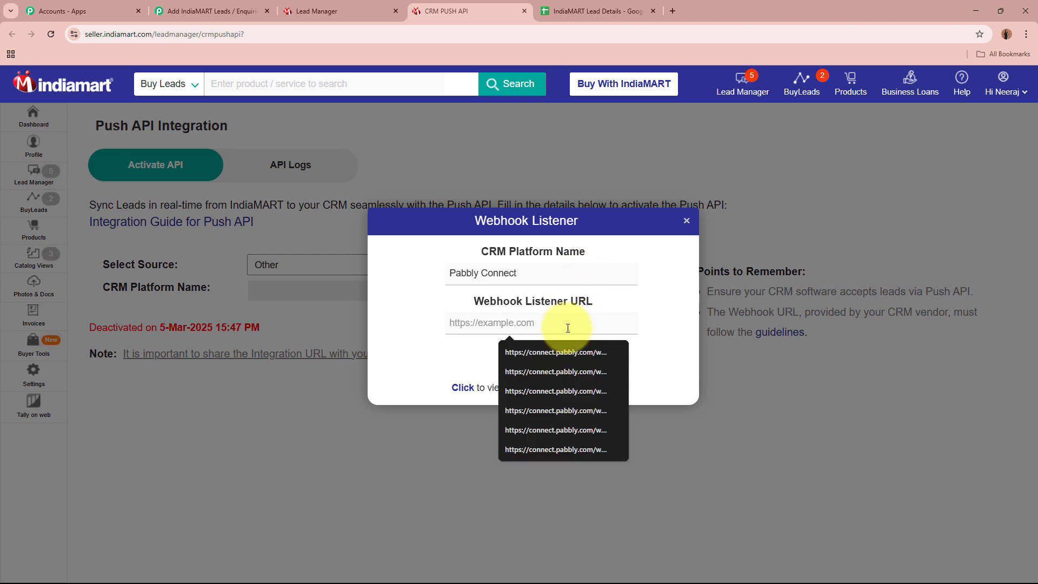
{"action": "key", "text": "ctrl+v"}
{"action": "left_click", "coordinate": [658, 344]}
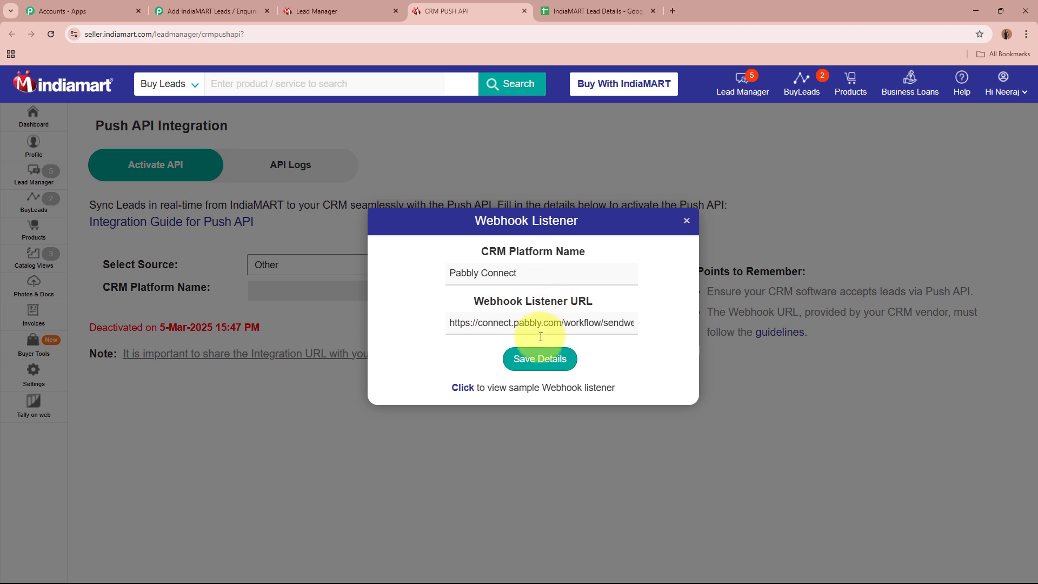
{"action": "left_click", "coordinate": [542, 359]}
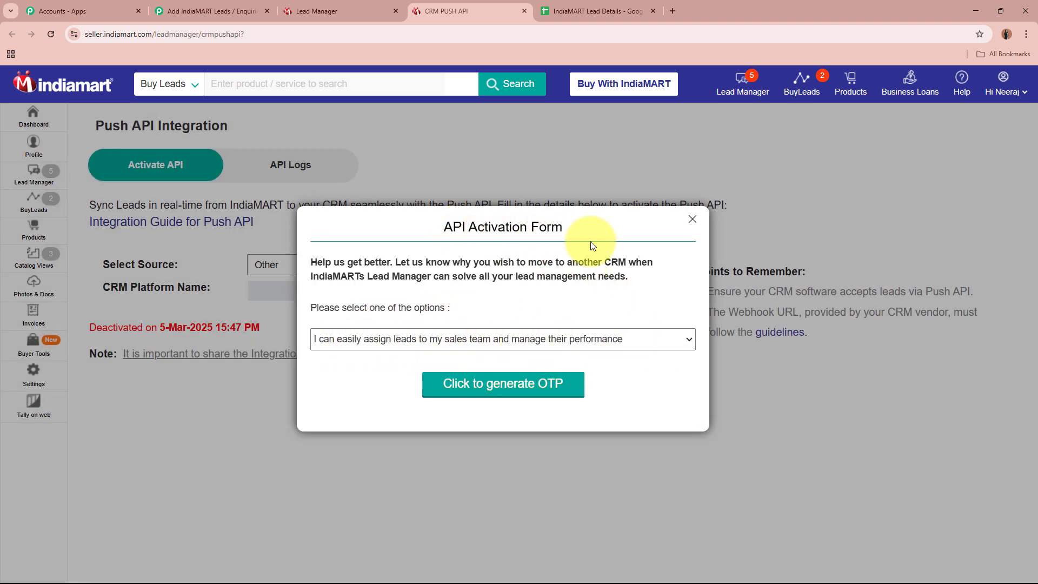
- Keep the 'assigning leads to sales team' reason and activate the Push API integration
{"action": "left_click", "coordinate": [592, 344]}
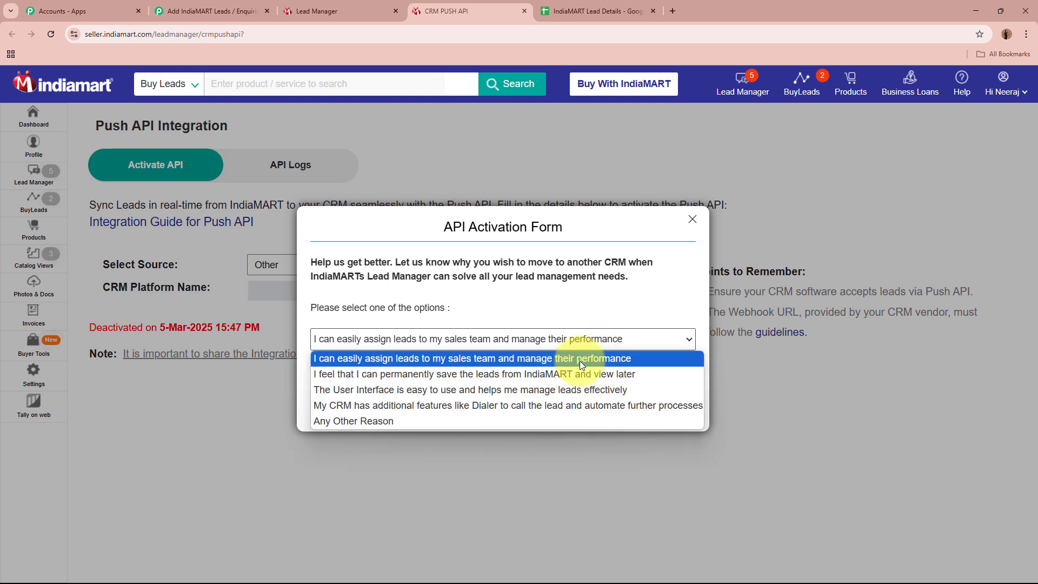
{"action": "left_click", "coordinate": [578, 359]}
{"action": "left_click", "coordinate": [524, 391]}
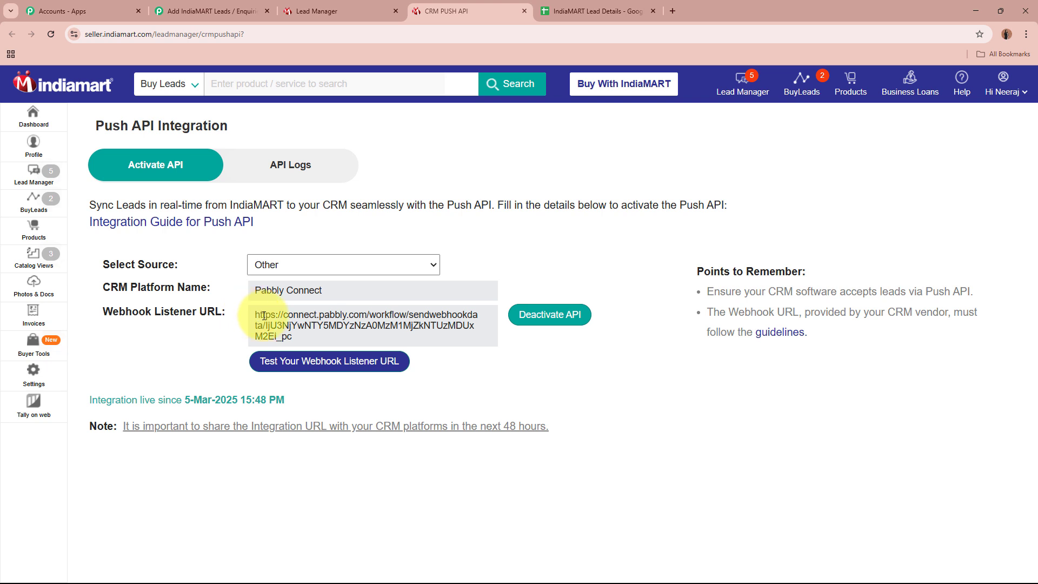
{"action": "left_click_drag", "start_coordinate": [264, 316], "coordinate": [360, 351]}
{"action": "left_click", "coordinate": [635, 397]}
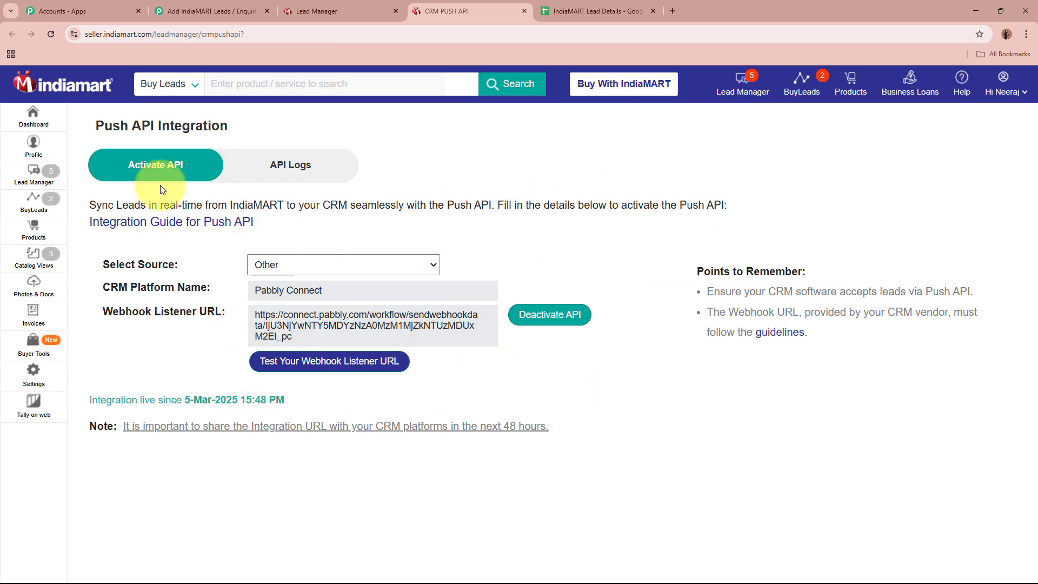
- Confirm the Pabbly IndiaMART trigger shows 'Waiting For Webhook Response', glancing at Lead Manager
{"action": "left_click", "coordinate": [216, 10]}
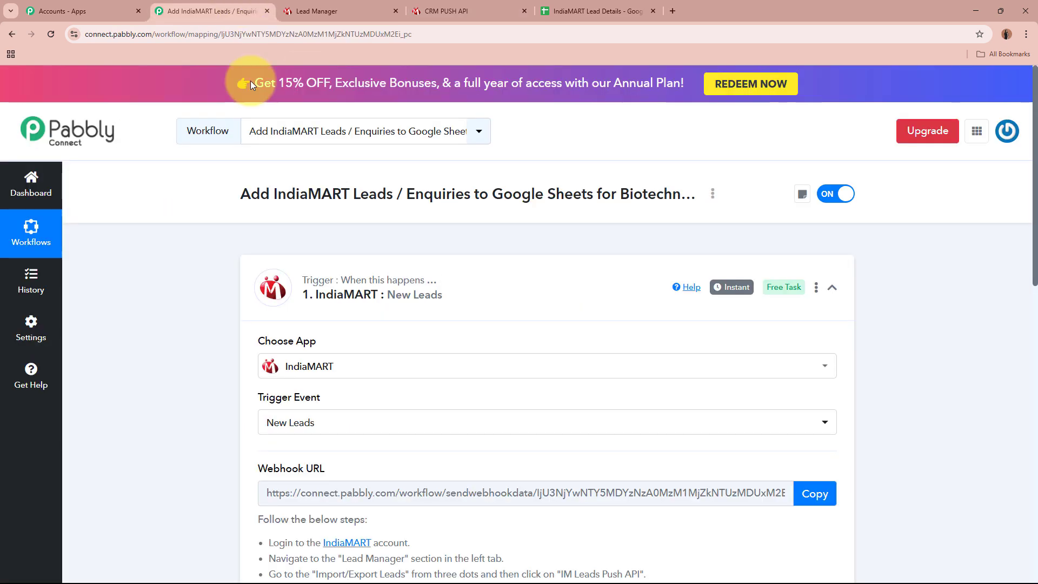
{"action": "scroll", "coordinate": [222, 245], "scroll_direction": "down", "scroll_amount": 7}
{"action": "scroll", "coordinate": [221, 245], "scroll_direction": "down", "scroll_amount": 2}
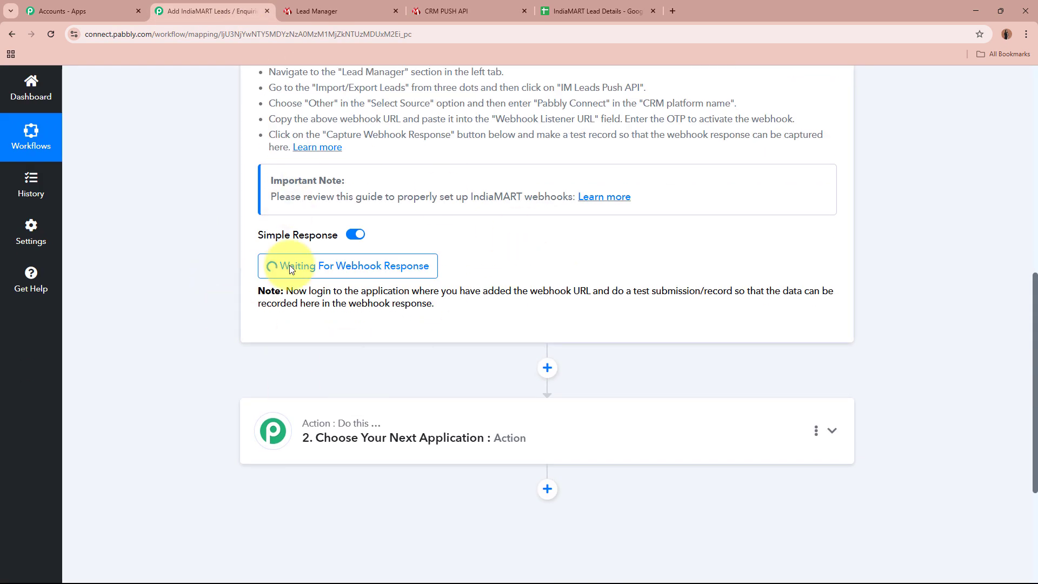
{"action": "scroll", "coordinate": [148, 206], "scroll_direction": "up", "scroll_amount": 9}
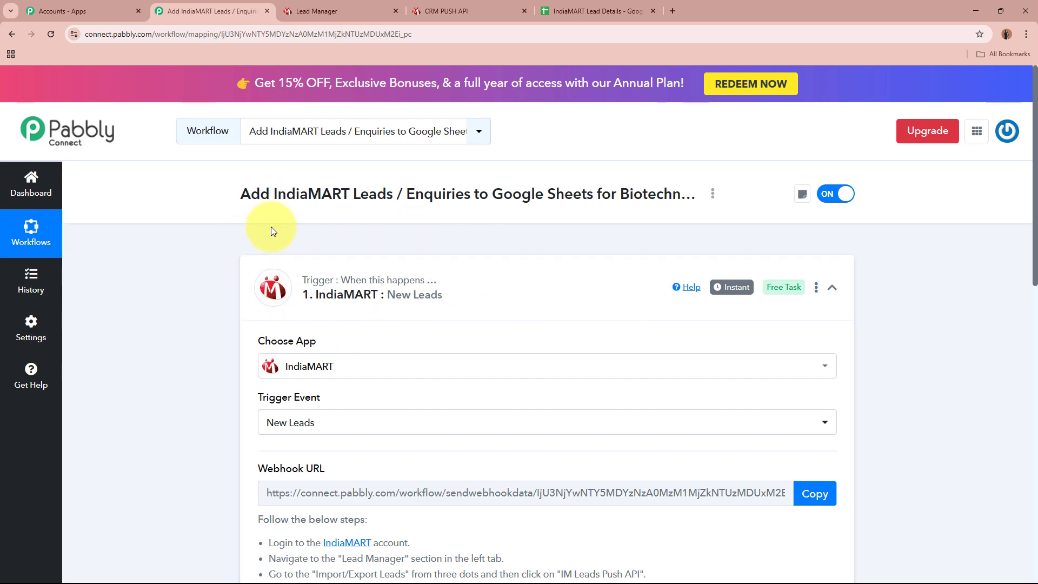
{"action": "left_click", "coordinate": [352, 11]}
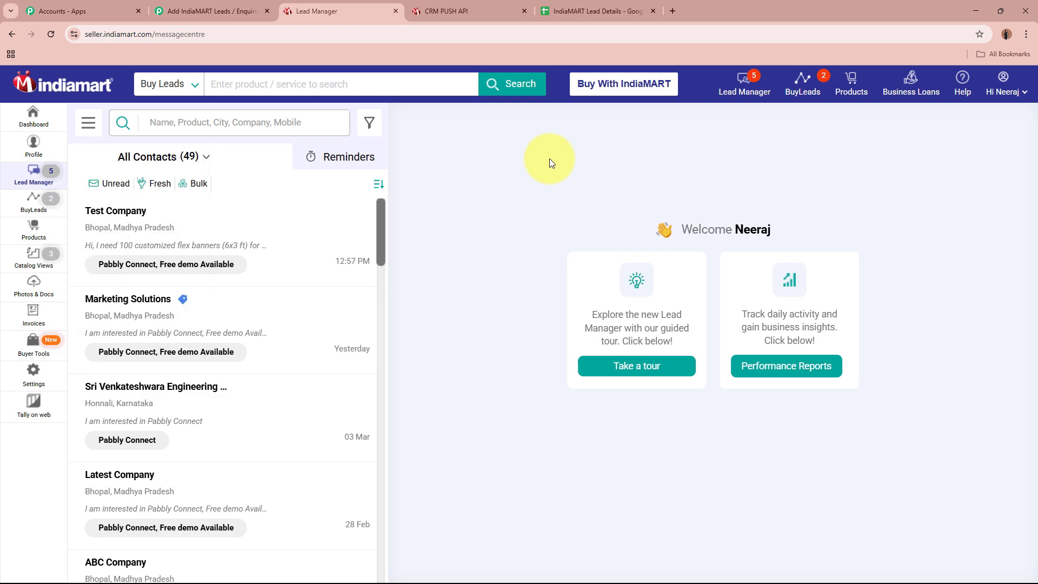
{"action": "left_click", "coordinate": [238, 8]}
{"action": "scroll", "coordinate": [220, 114], "scroll_direction": "down", "scroll_amount": 8}
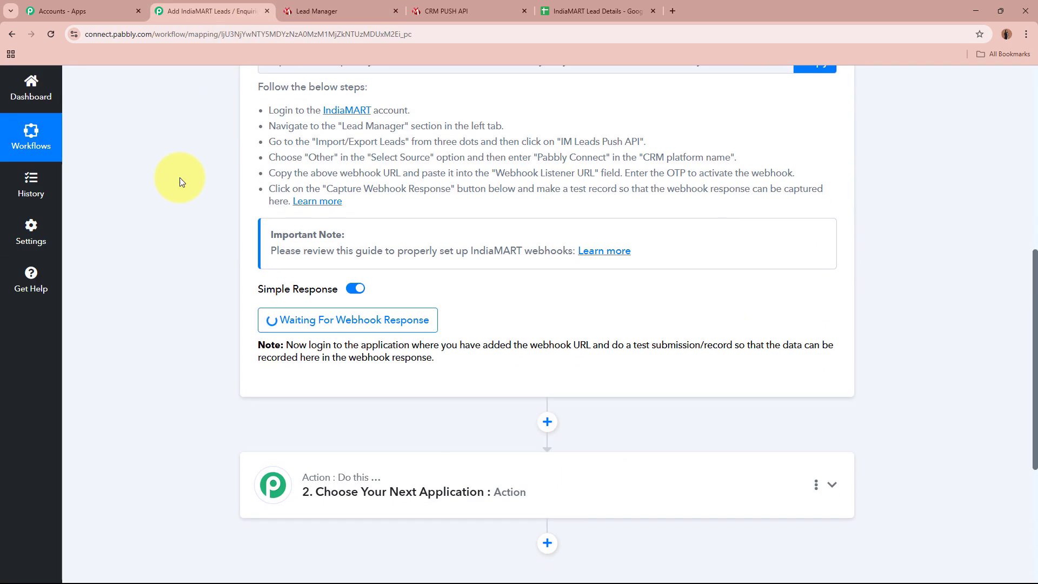
{"action": "scroll", "coordinate": [429, 299], "scroll_direction": "up", "scroll_amount": 8}
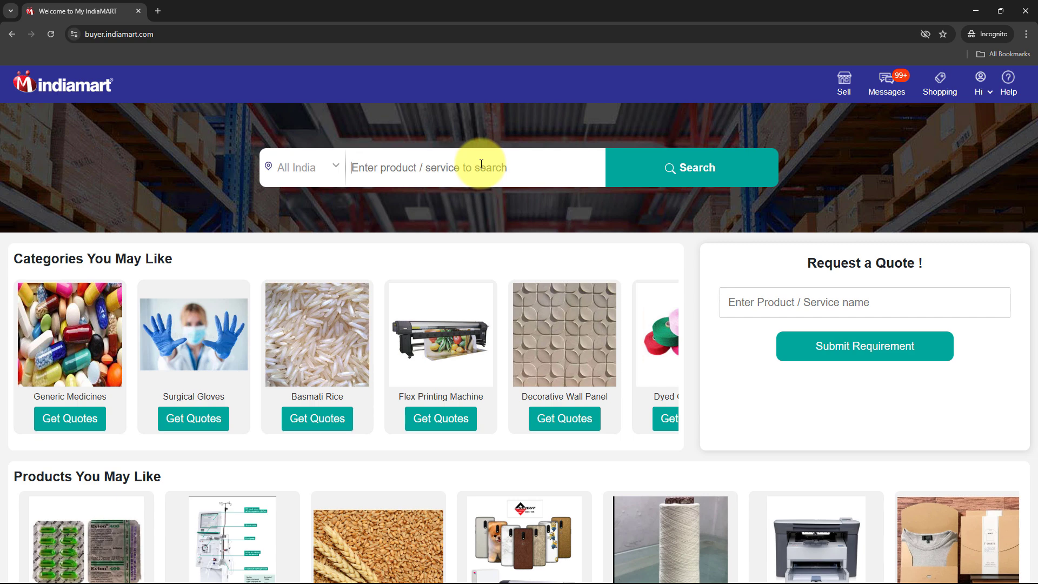
- Search 'Magnet Brains' and start an enquiry on its Pabbly Connect listing
{"action": "type", "text": "Magnet Brains"}
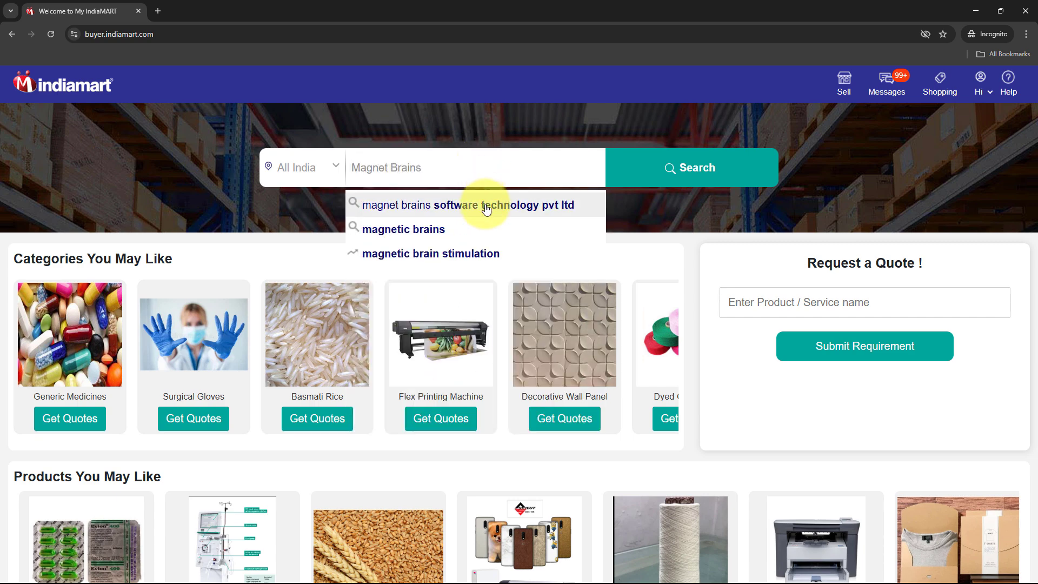
{"action": "left_click", "coordinate": [482, 204]}
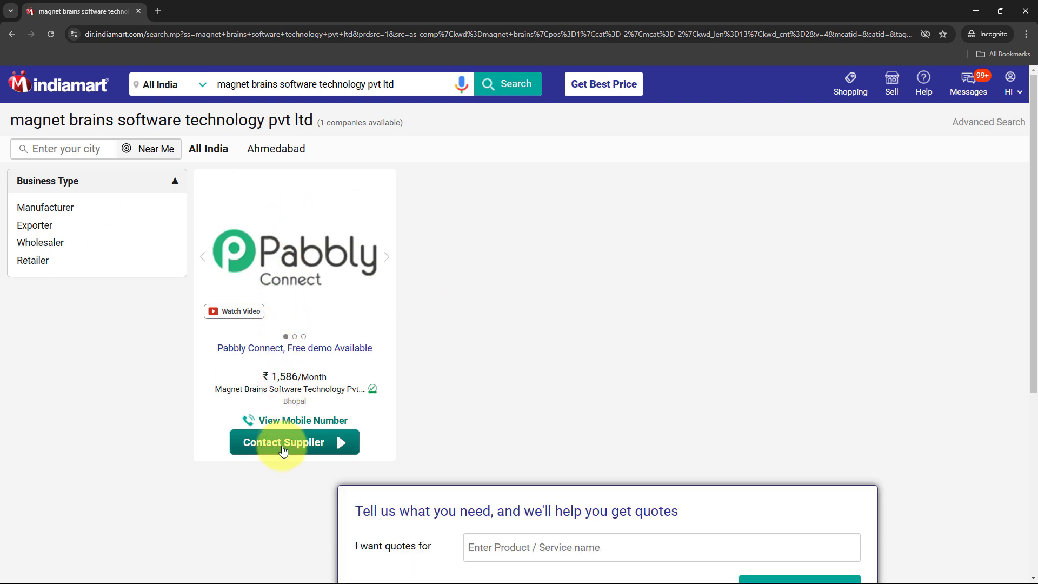
{"action": "left_click", "coordinate": [283, 443]}
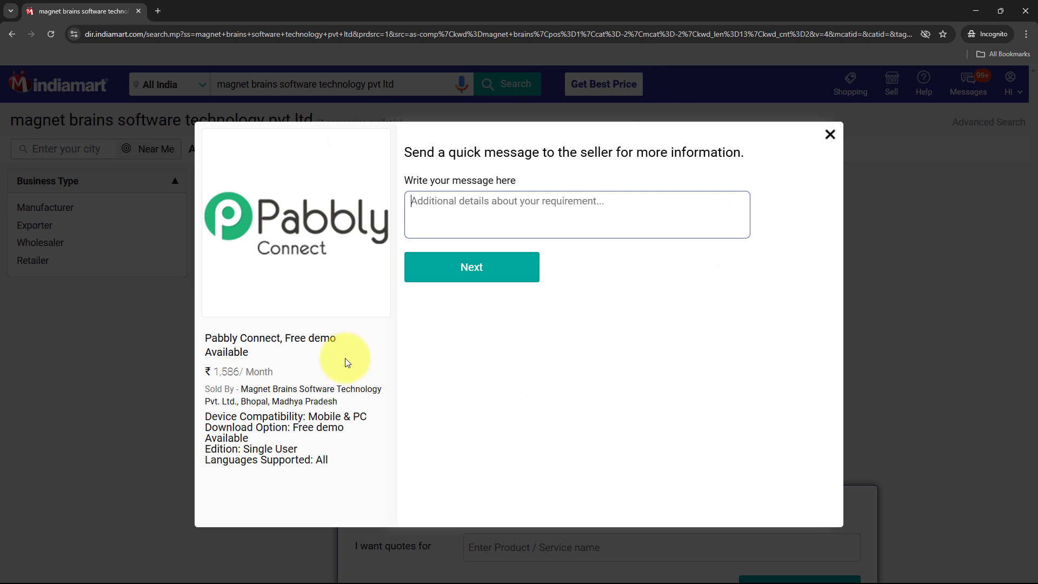
- Paste the PCR thermal cycler enquiry message and continue to the details form
{"action": "left_click_drag", "start_coordinate": [407, 180], "coordinate": [527, 205]}
{"action": "left_click", "coordinate": [527, 208]}
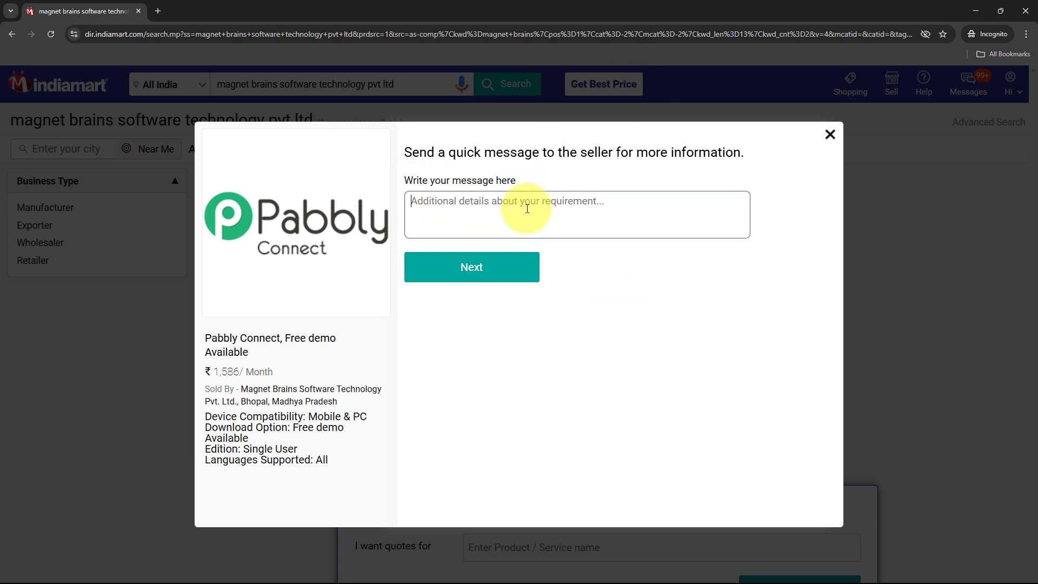
{"action": "type", "text": "I want to purchase a PCR thermal cycler. Do you have different models available?"}
{"action": "left_click_drag", "start_coordinate": [410, 202], "coordinate": [720, 209]}
{"action": "left_click", "coordinate": [720, 209]}
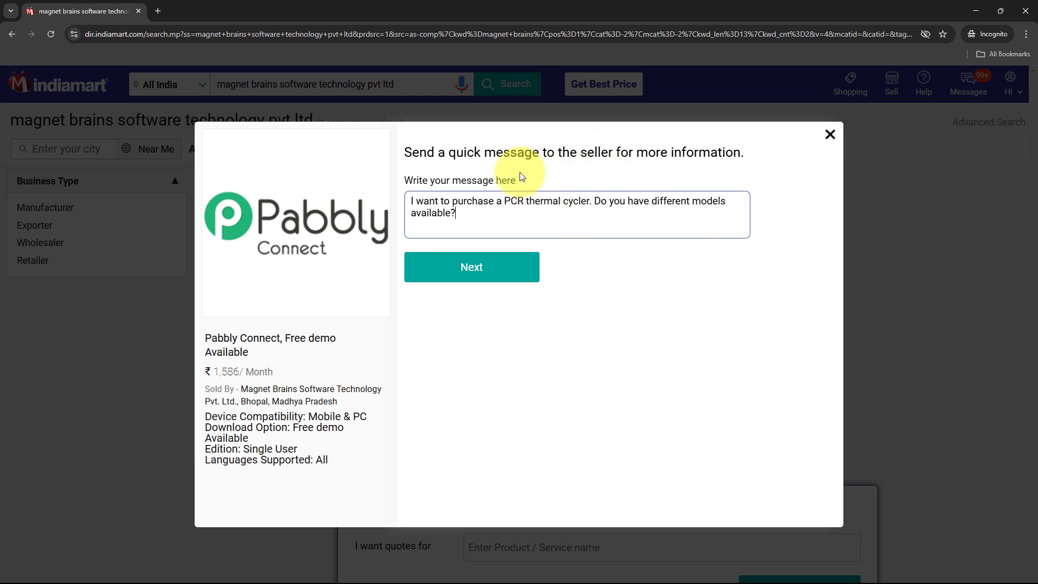
{"action": "left_click", "coordinate": [476, 271]}
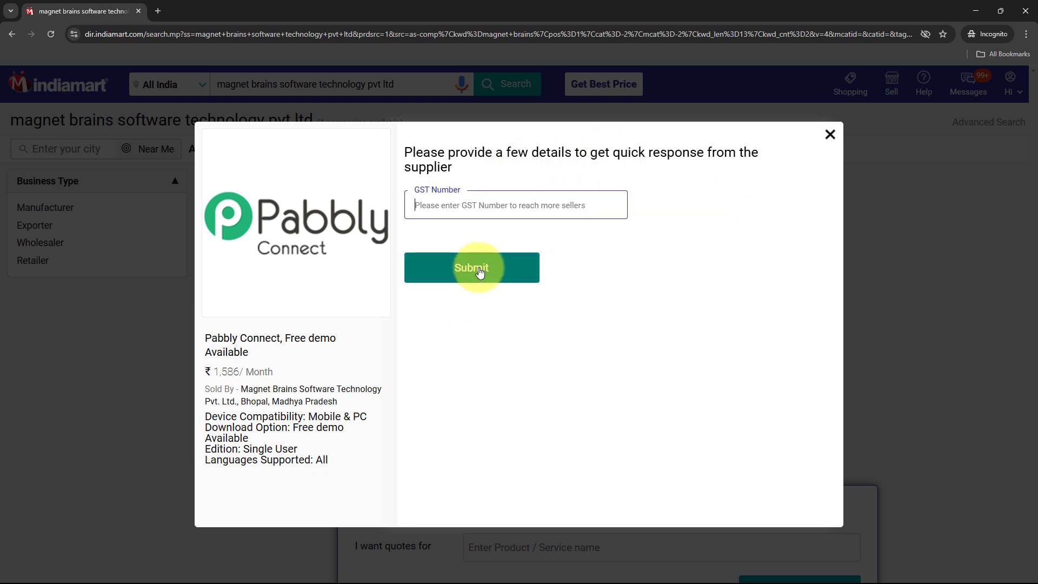
- Enter a GST number, submit the enquiry, then reveal Pabbly Connect behind the buyer window
{"action": "type", "text": "12345"}
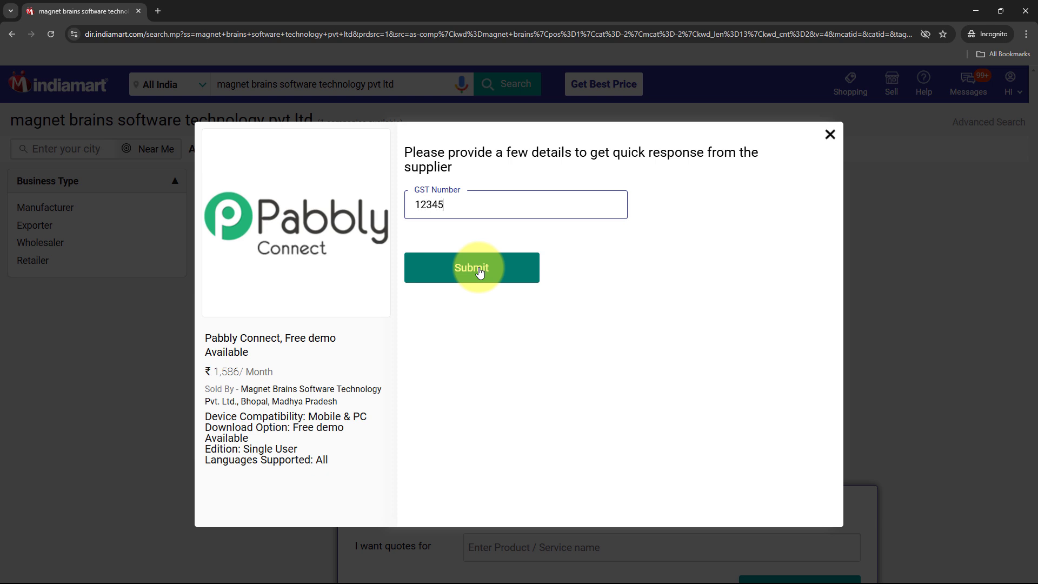
{"action": "type", "text": "6789000000"}
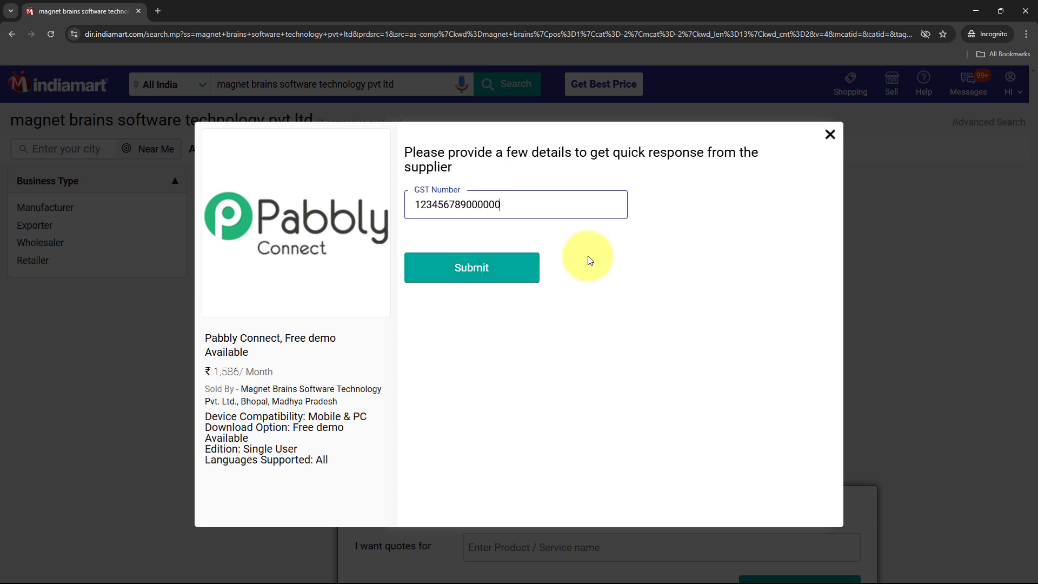
{"action": "left_click", "coordinate": [518, 267]}
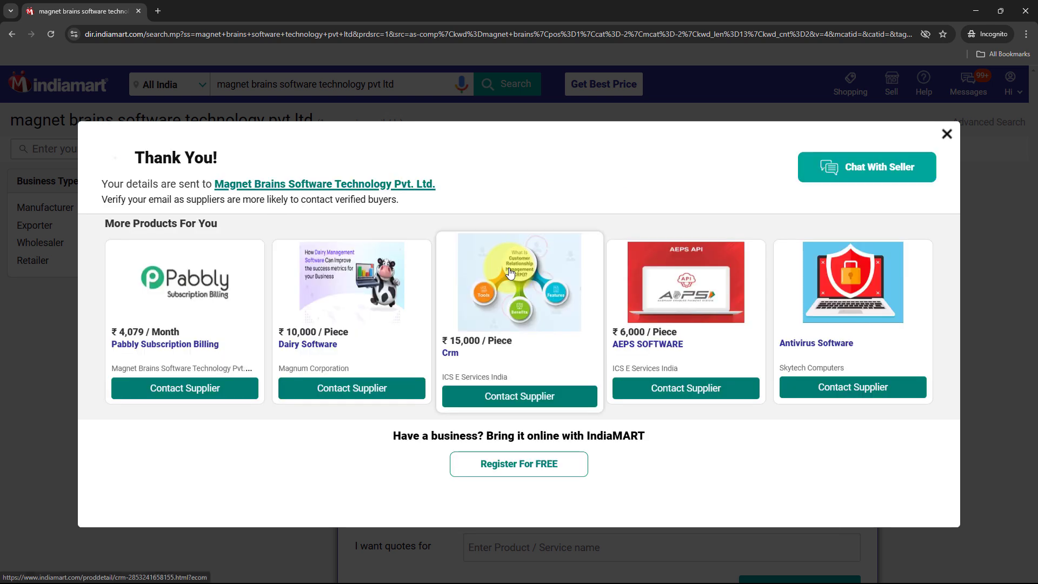
{"action": "left_click_drag", "start_coordinate": [101, 171], "coordinate": [201, 168]}
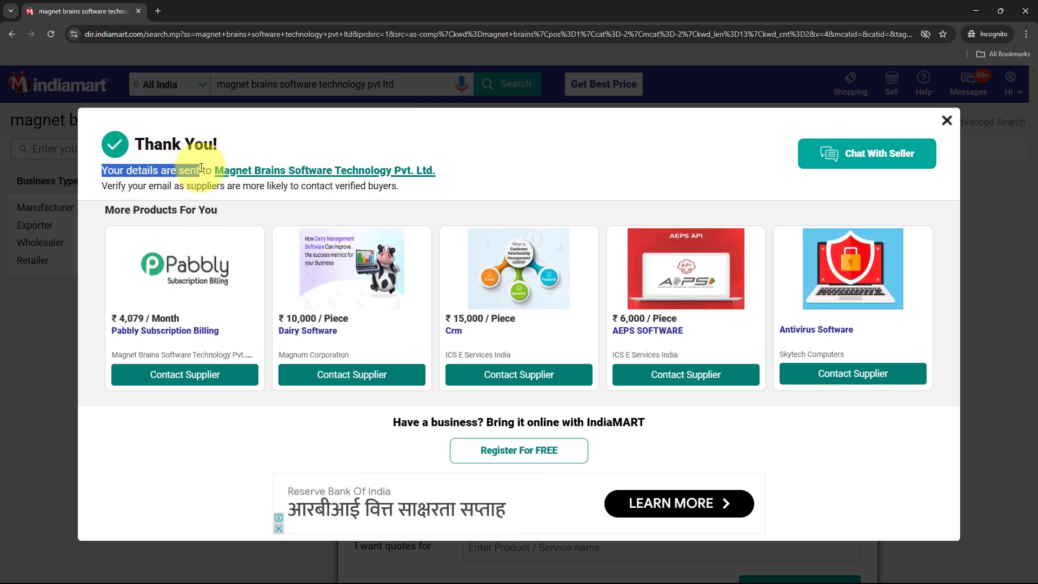
{"action": "left_click", "coordinate": [544, 144]}
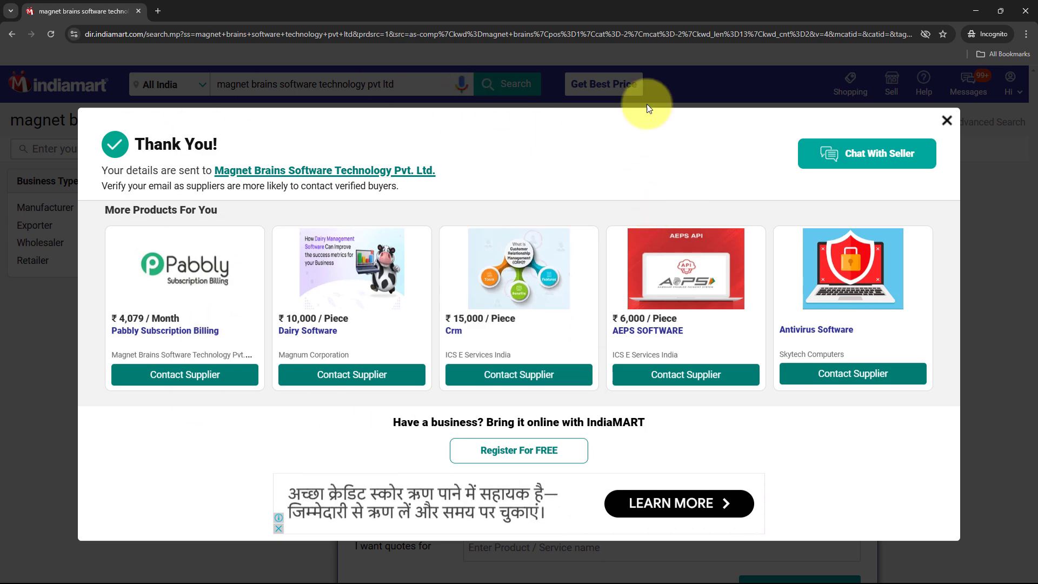
{"action": "left_click", "coordinate": [975, 8]}
{"action": "scroll", "coordinate": [528, 415], "scroll_direction": "down", "scroll_amount": 10}
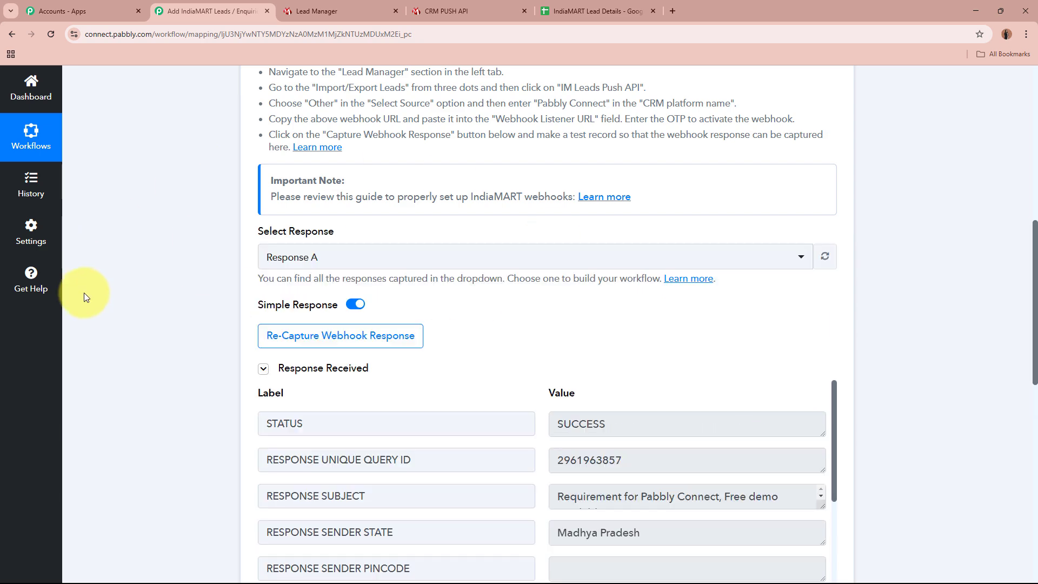
{"action": "scroll", "coordinate": [86, 295], "scroll_direction": "down", "scroll_amount": 5}
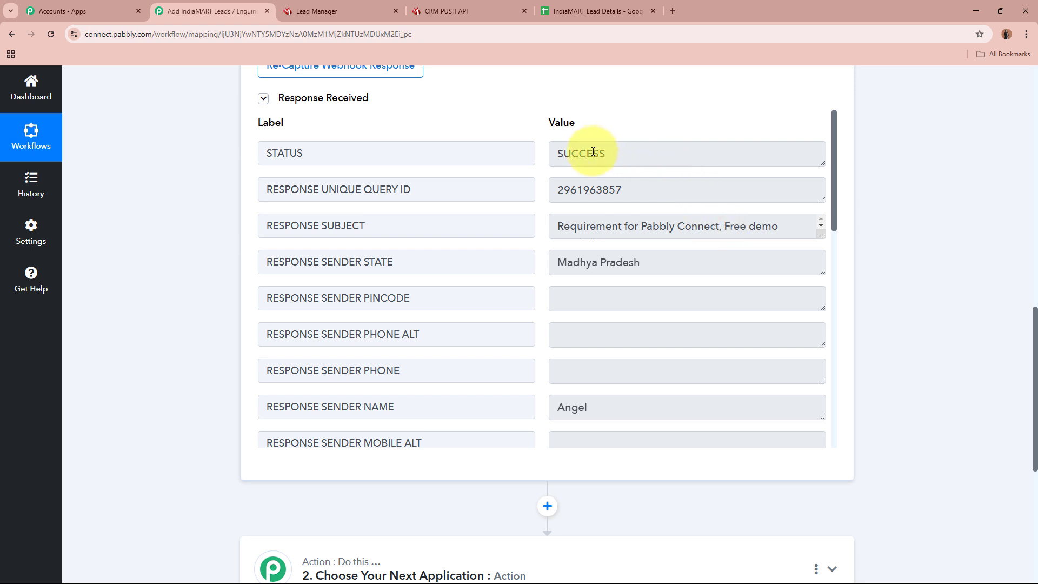
{"action": "left_click_drag", "start_coordinate": [656, 157], "coordinate": [519, 162]}
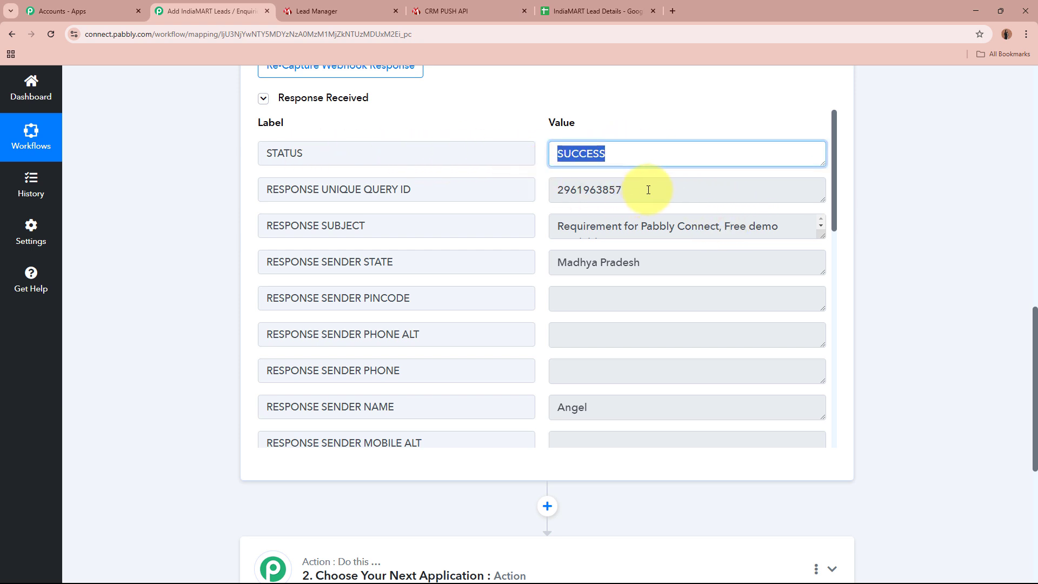
{"action": "left_click_drag", "start_coordinate": [649, 189], "coordinate": [532, 190]}
{"action": "left_click_drag", "start_coordinate": [559, 226], "coordinate": [519, 262]}
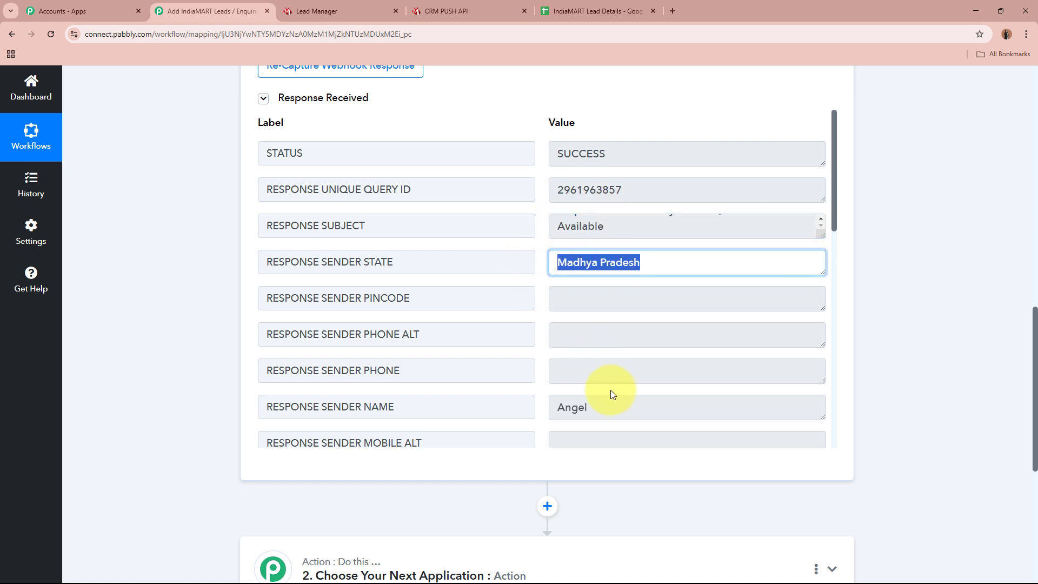
{"action": "left_click_drag", "start_coordinate": [609, 407], "coordinate": [533, 405]}
{"action": "left_click", "coordinate": [875, 370]}
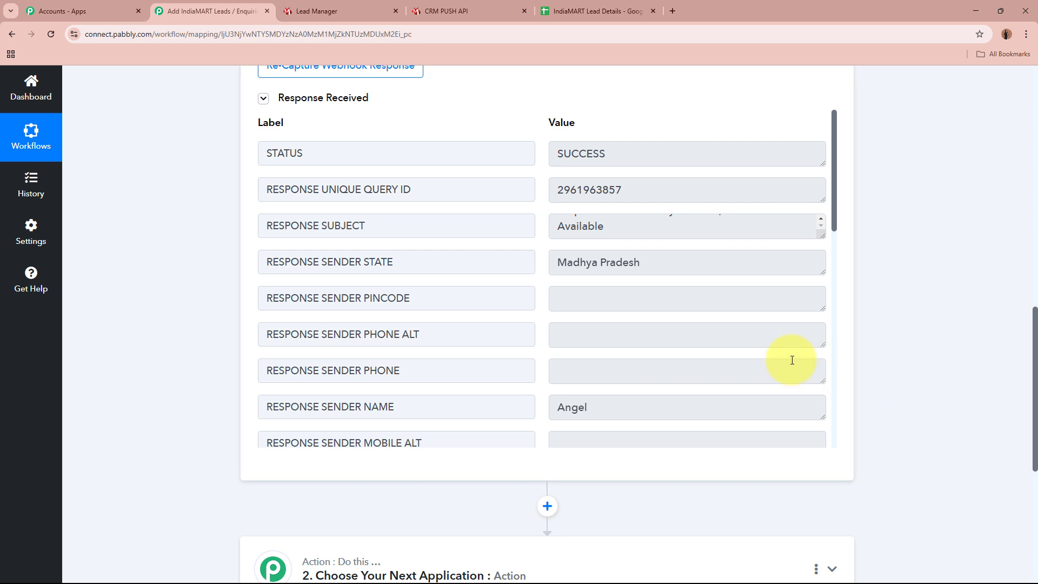
{"action": "scroll", "coordinate": [790, 359], "scroll_direction": "down", "scroll_amount": 6}
{"action": "left_click_drag", "start_coordinate": [655, 158], "coordinate": [527, 149]}
{"action": "left_click_drag", "start_coordinate": [700, 226], "coordinate": [516, 222]}
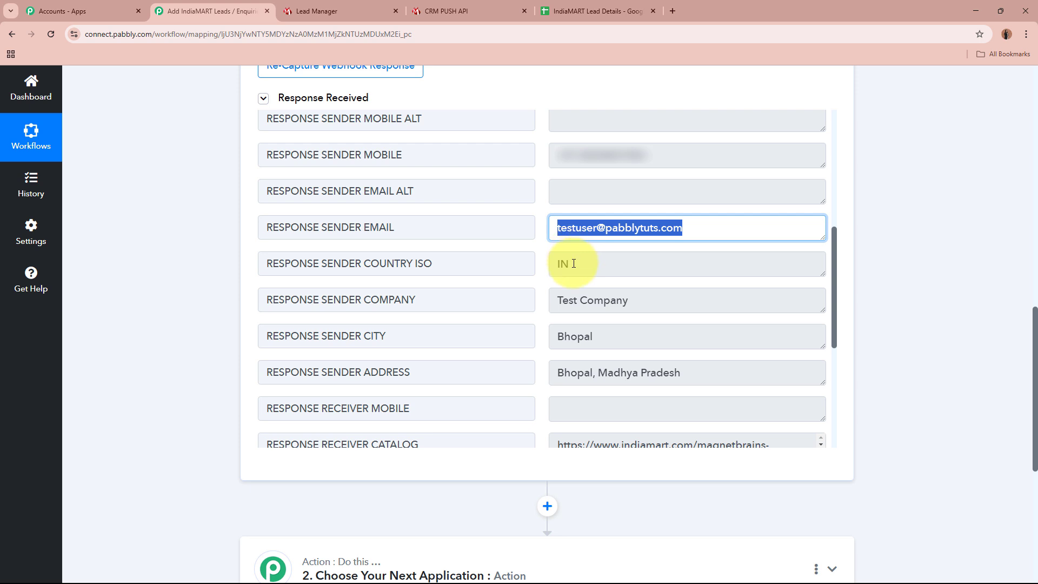
{"action": "left_click_drag", "start_coordinate": [573, 263], "coordinate": [556, 265]}
{"action": "left_click_drag", "start_coordinate": [664, 298], "coordinate": [510, 294]}
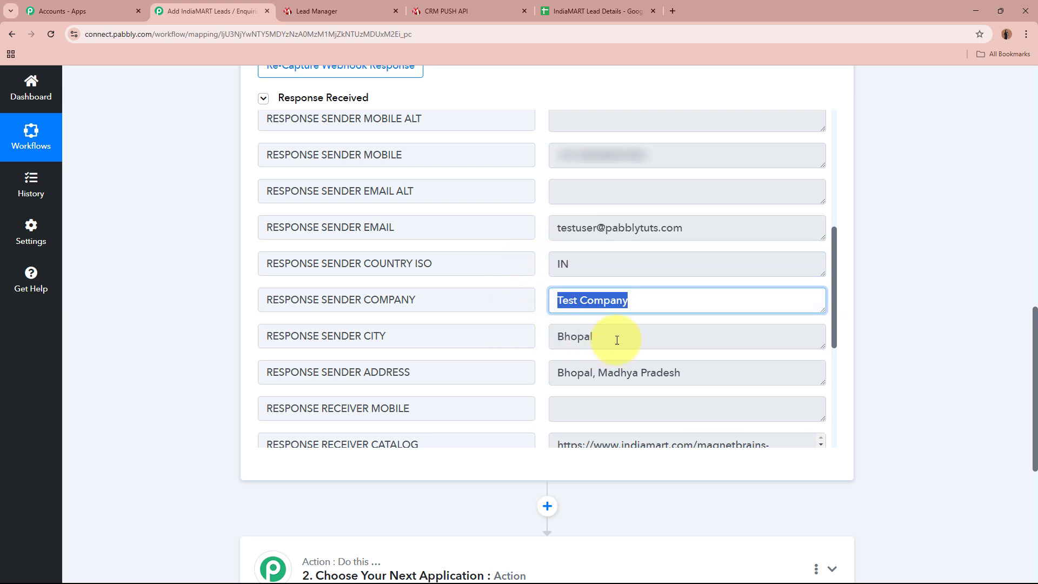
{"action": "left_click_drag", "start_coordinate": [616, 340], "coordinate": [549, 332]}
{"action": "left_click_drag", "start_coordinate": [554, 373], "coordinate": [713, 364]}
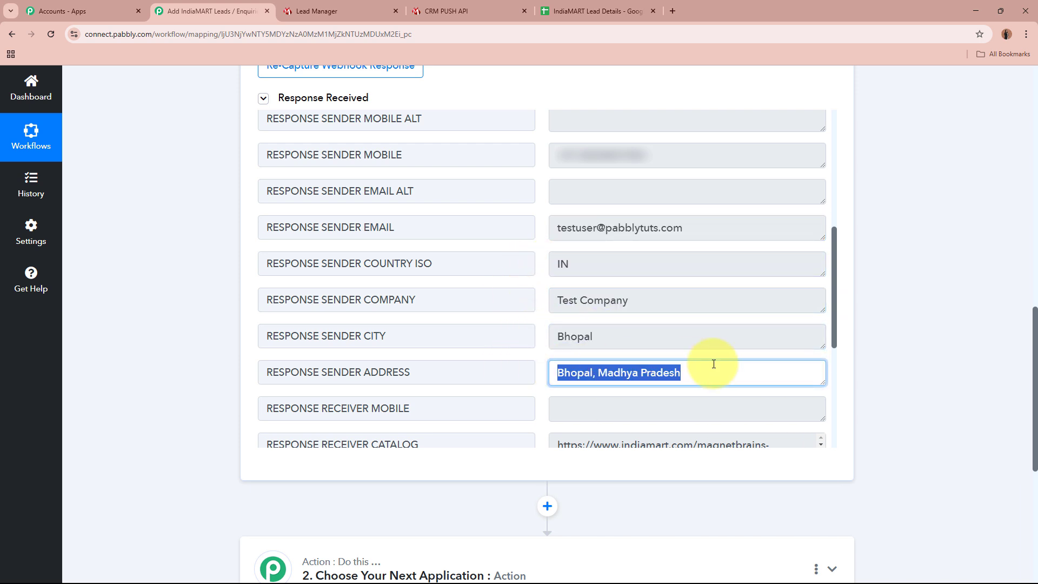
{"action": "left_click", "coordinate": [901, 366]}
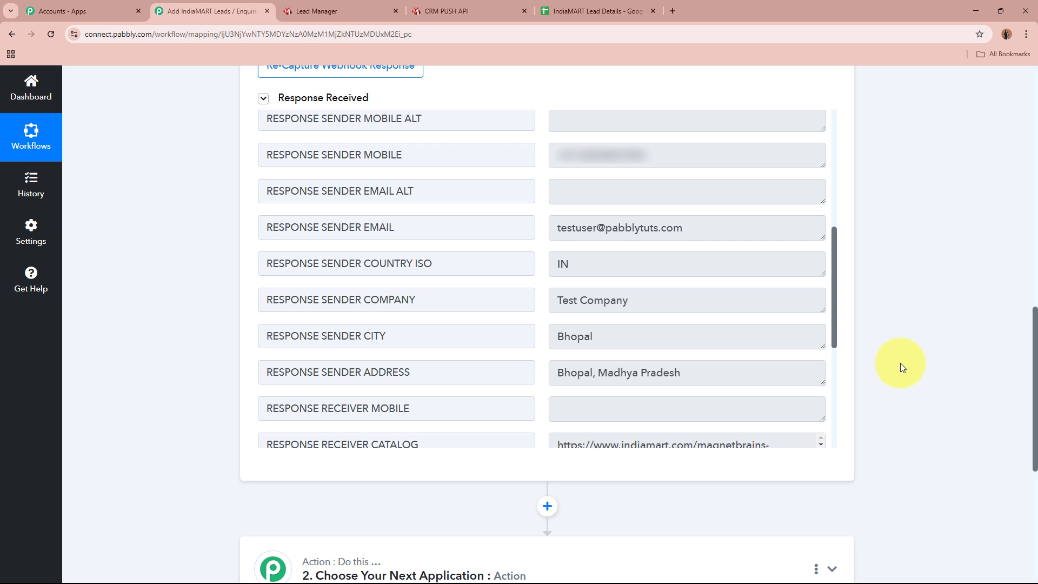
{"action": "scroll", "coordinate": [683, 234], "scroll_direction": "down", "scroll_amount": 5}
{"action": "left_click_drag", "start_coordinate": [683, 243], "coordinate": [442, 218]}
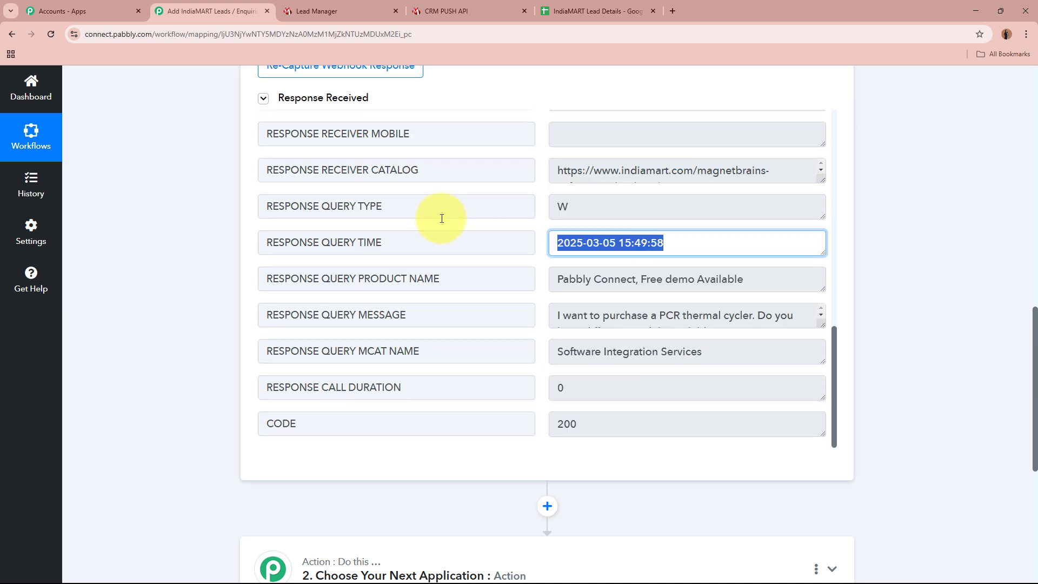
{"action": "left_click_drag", "start_coordinate": [744, 278], "coordinate": [536, 273]}
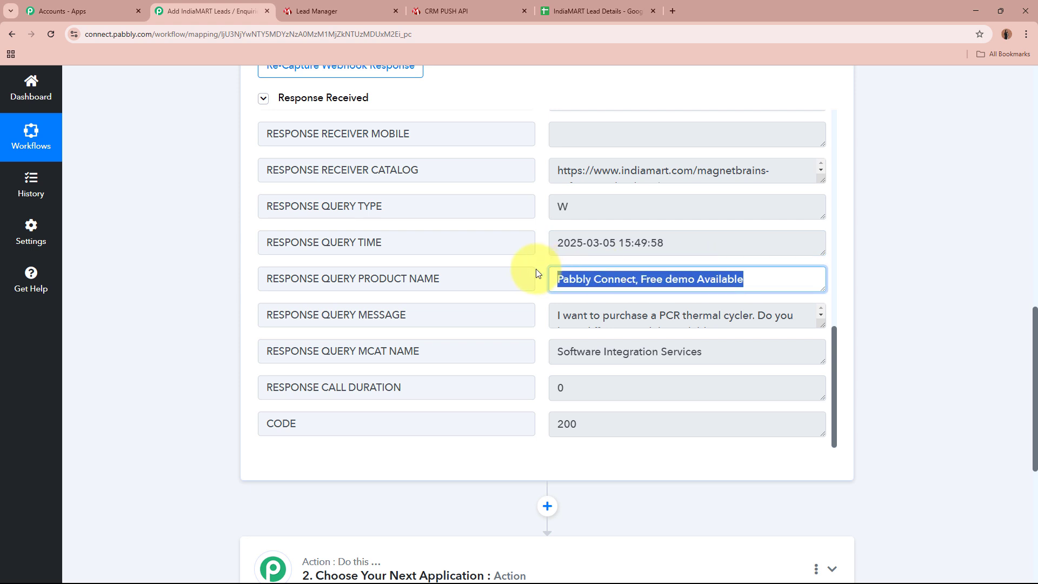
{"action": "left_click_drag", "start_coordinate": [820, 326], "coordinate": [821, 388]}
{"action": "left_click_drag", "start_coordinate": [727, 333], "coordinate": [784, 337]}
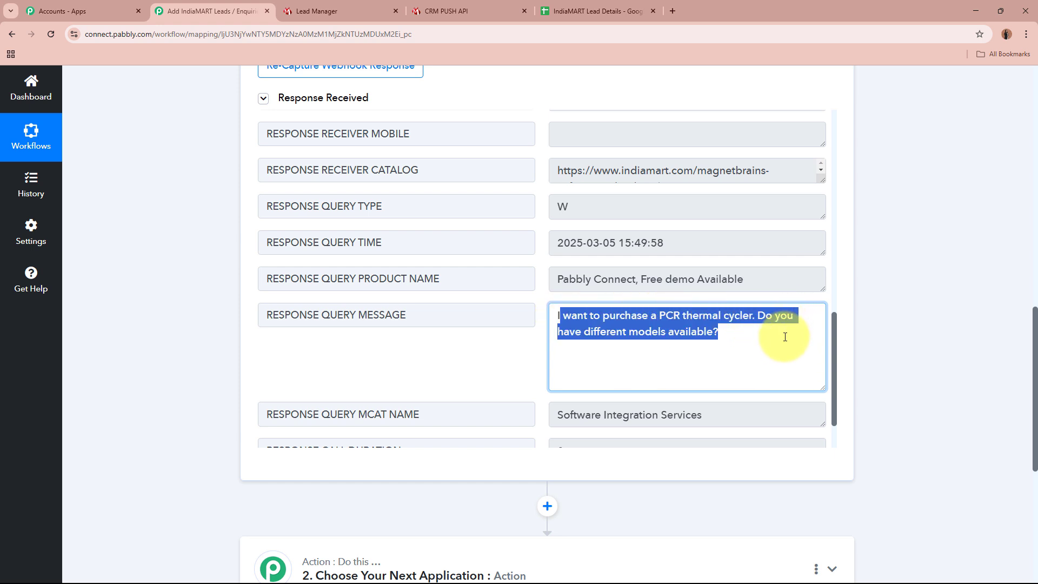
{"action": "left_click", "coordinate": [784, 337]}
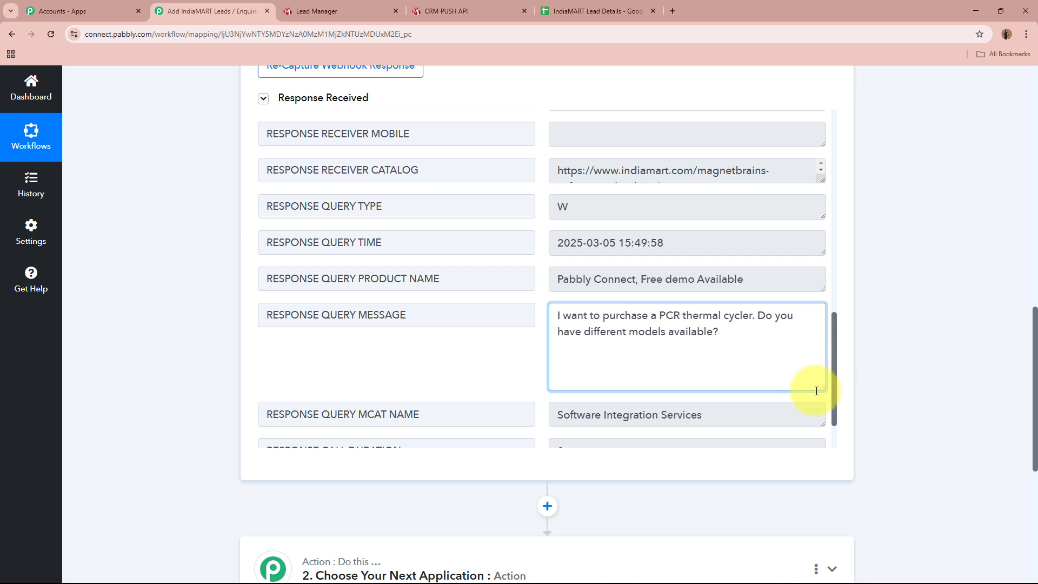
{"action": "left_click_drag", "start_coordinate": [821, 389], "coordinate": [821, 325]}
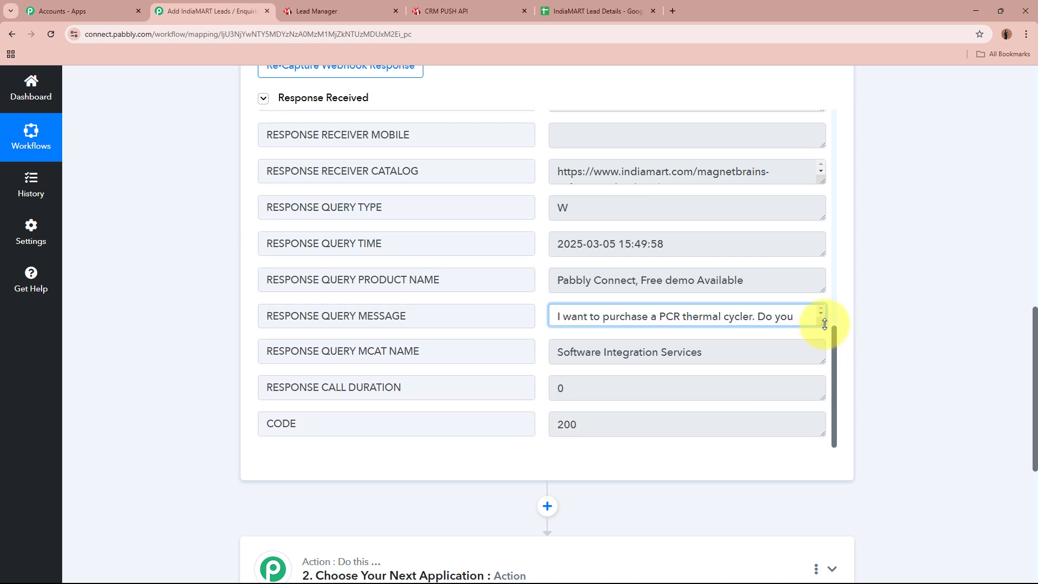
{"action": "left_click", "coordinate": [907, 315]}
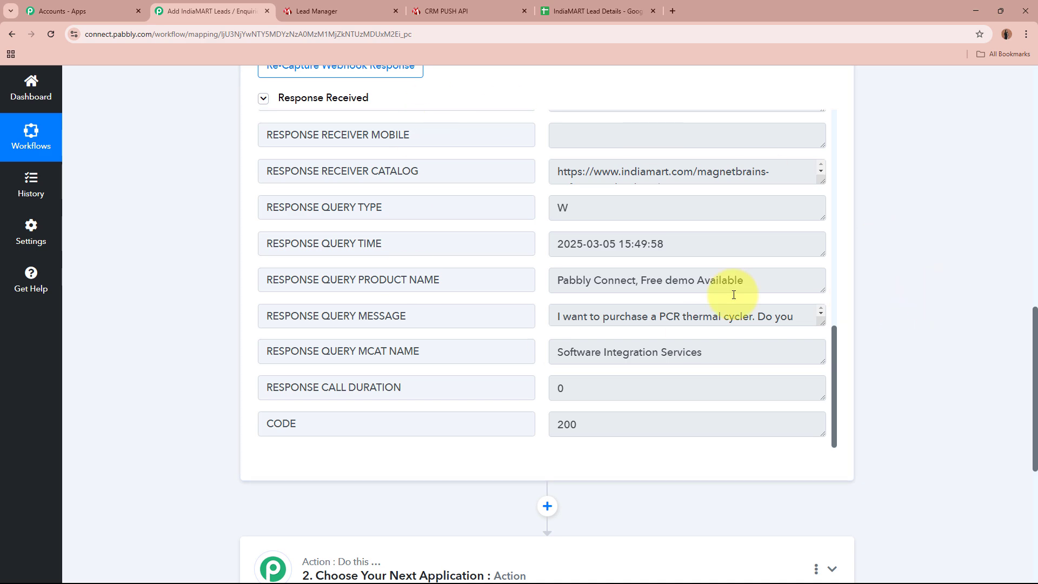
{"action": "scroll", "coordinate": [846, 319], "scroll_direction": "up", "scroll_amount": 15}
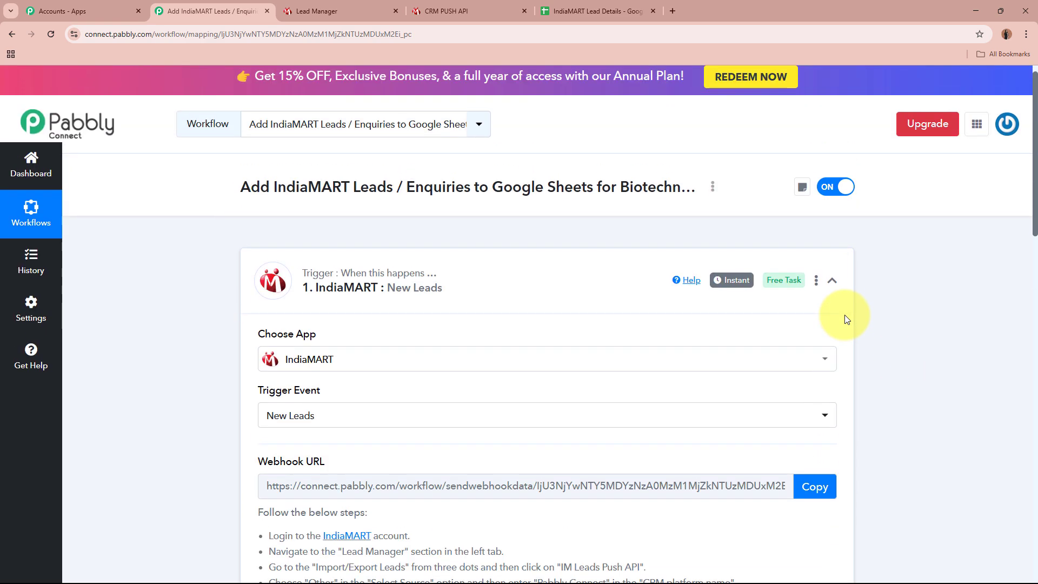
- Collapse the IndiaMART trigger, check the empty IndiaMART Lead Details sheet, then expand the second action step
{"action": "left_click", "coordinate": [610, 297]}
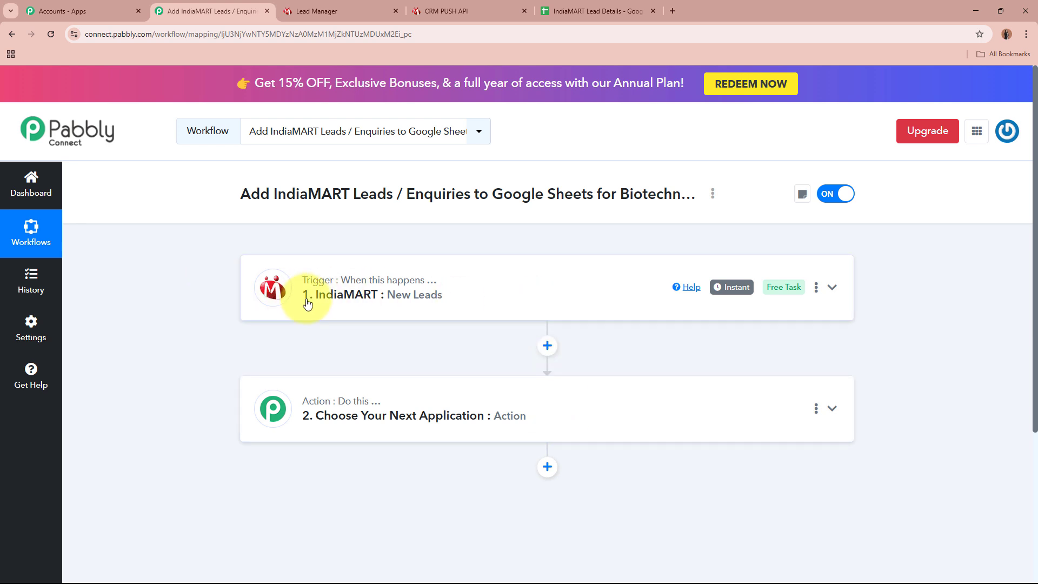
{"action": "left_click", "coordinate": [582, 11]}
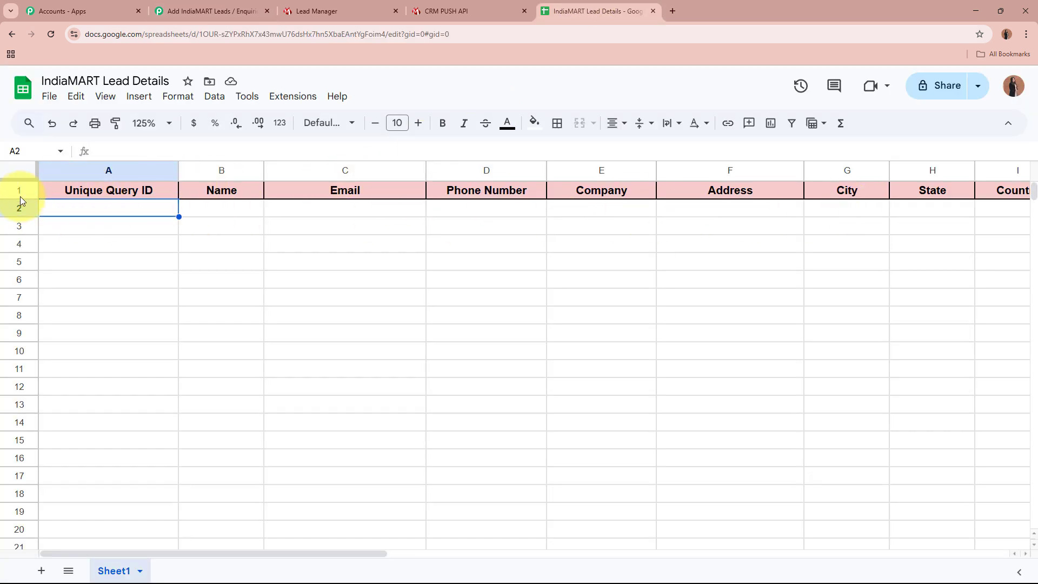
{"action": "left_click", "coordinate": [17, 210]}
{"action": "left_click", "coordinate": [614, 246]}
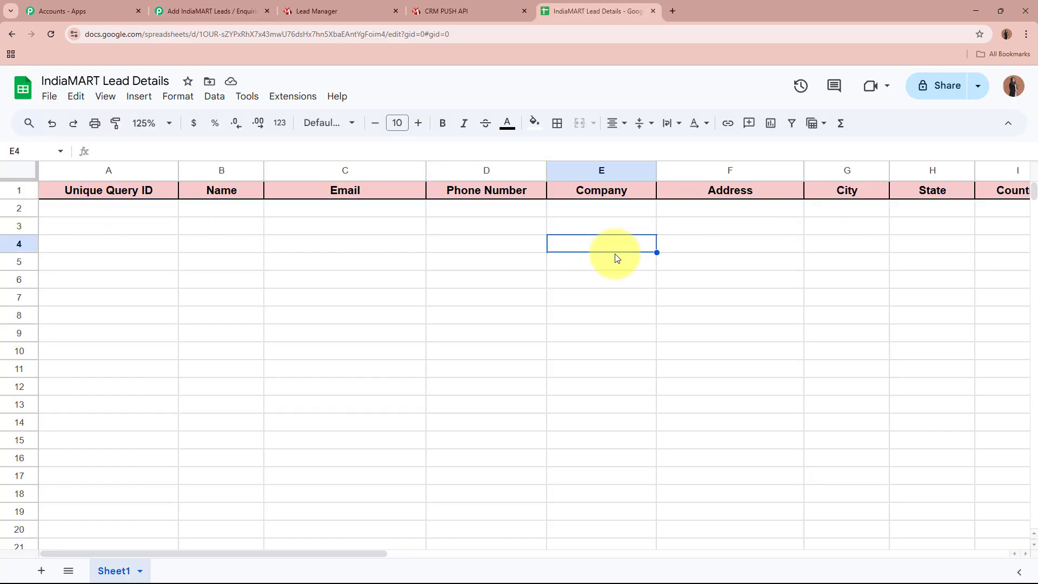
{"action": "left_click", "coordinate": [236, 4]}
{"action": "left_click", "coordinate": [664, 410]}
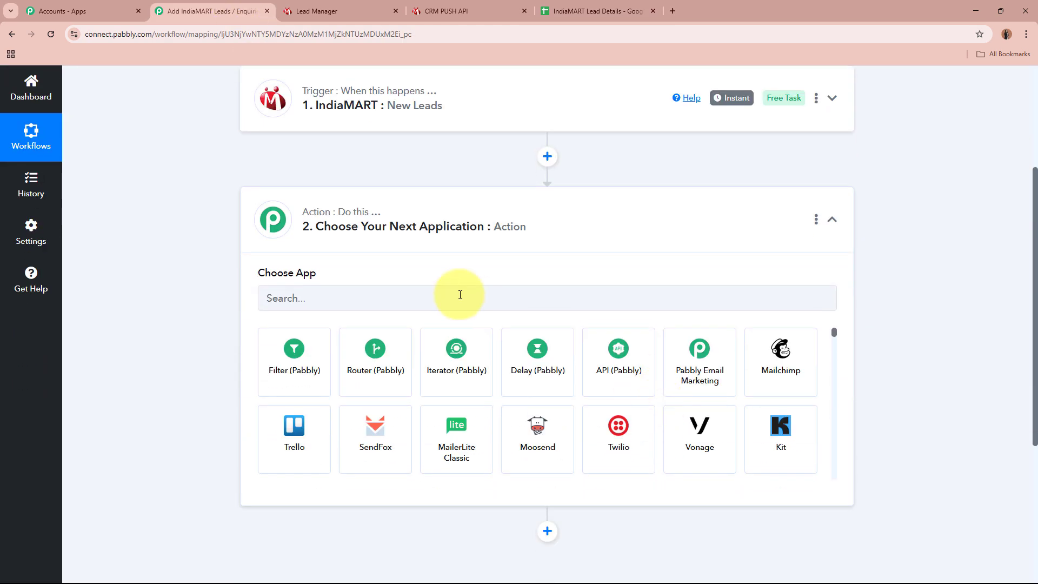
- Choose Google Sheets as the action step's app
{"action": "left_click", "coordinate": [438, 293]}
{"action": "type", "text": "G"}
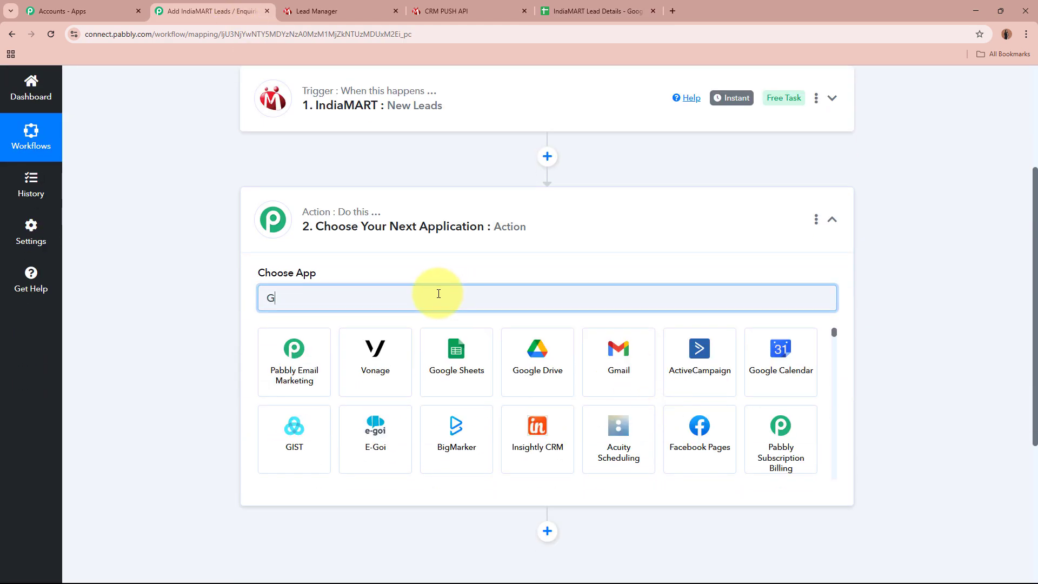
{"action": "type", "text": "oogle Sheets"}
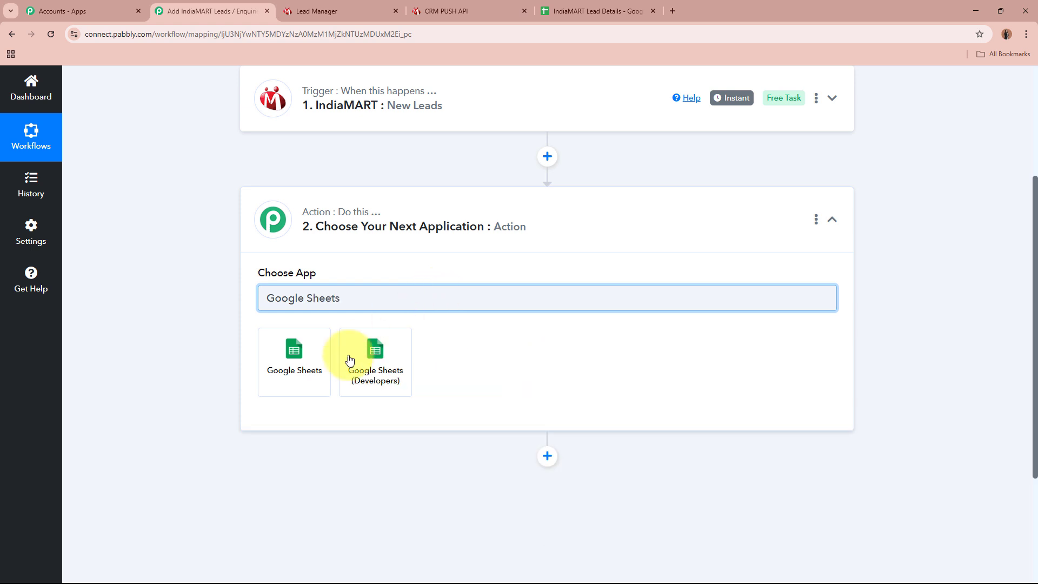
{"action": "left_click", "coordinate": [327, 371]}
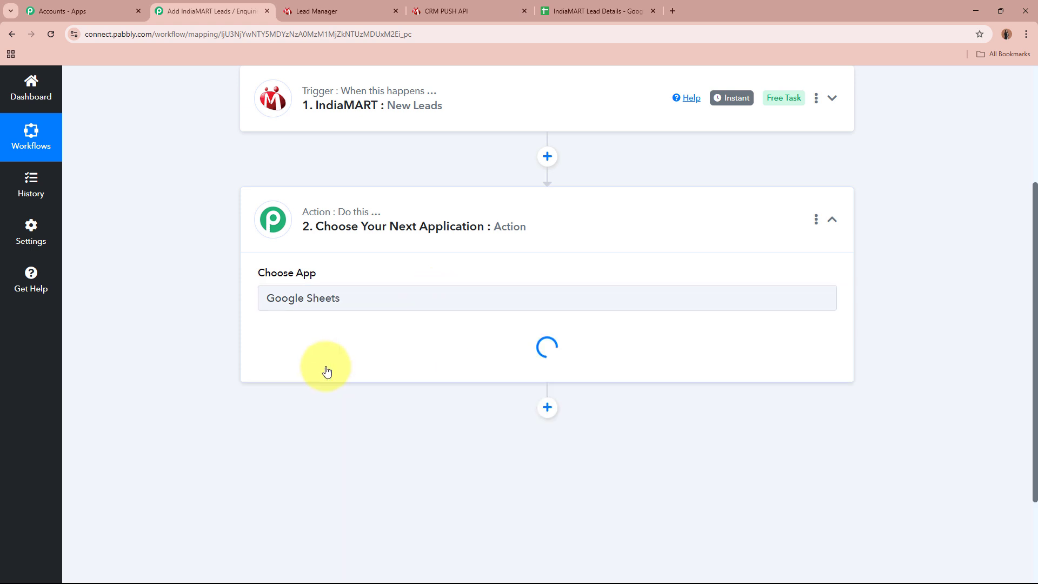
- Set the action event to Add New Row and begin connecting a Google Sheets account
{"action": "left_click", "coordinate": [364, 355]}
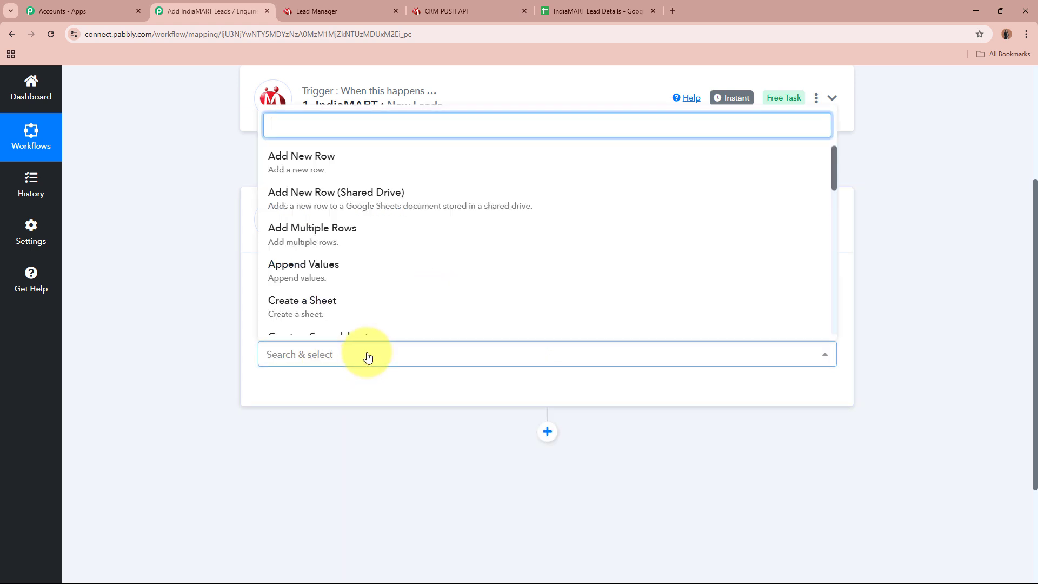
{"action": "left_click", "coordinate": [458, 156]}
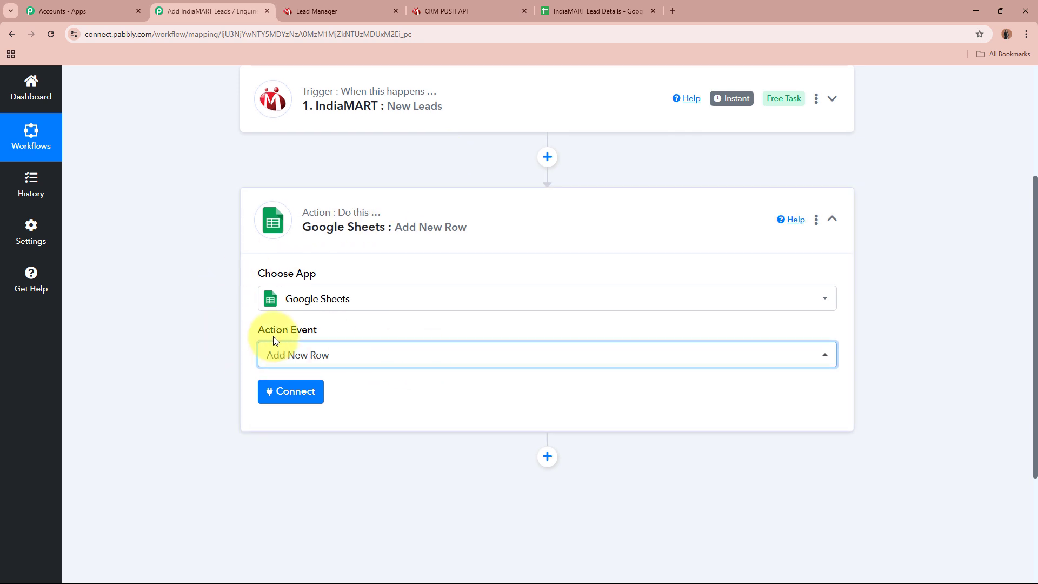
{"action": "scroll", "coordinate": [294, 133], "scroll_direction": "up", "scroll_amount": 1}
{"action": "scroll", "coordinate": [378, 238], "scroll_direction": "down", "scroll_amount": 2}
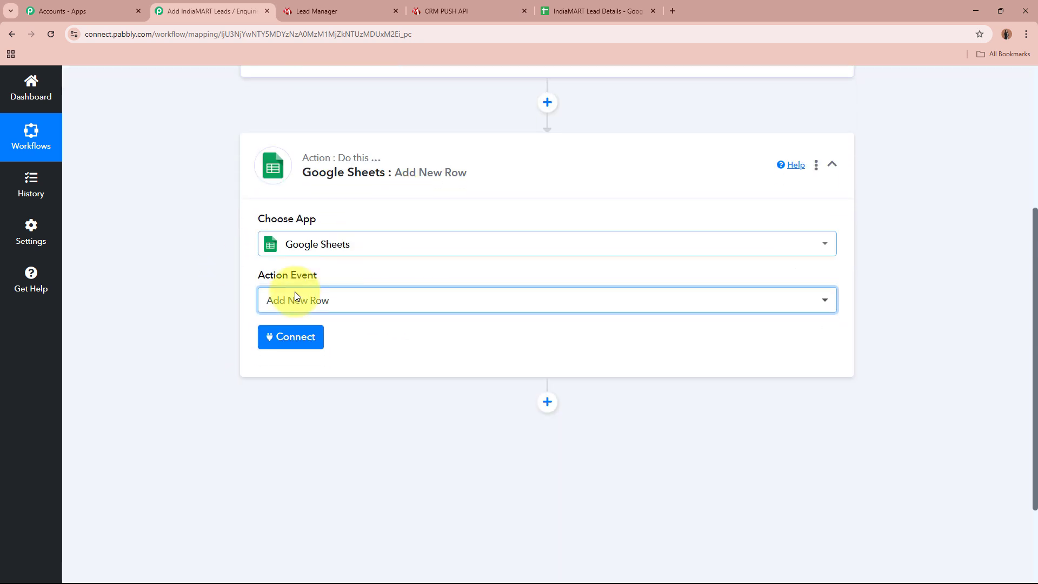
{"action": "left_click", "coordinate": [314, 347]}
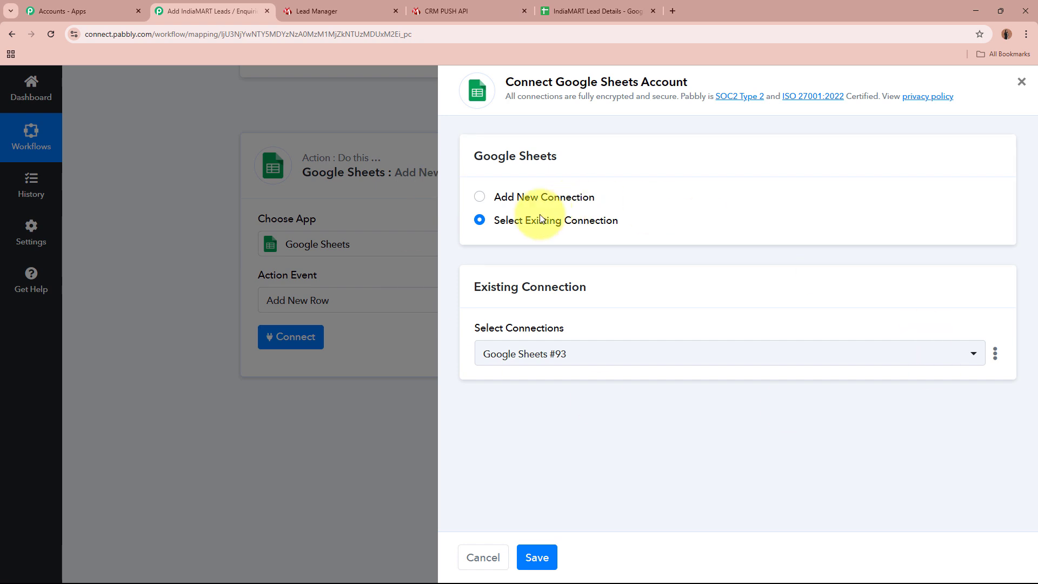
- Add a new Google Sheets connection by signing in with Google and allowing Pabbly access
{"action": "left_click", "coordinate": [480, 199]}
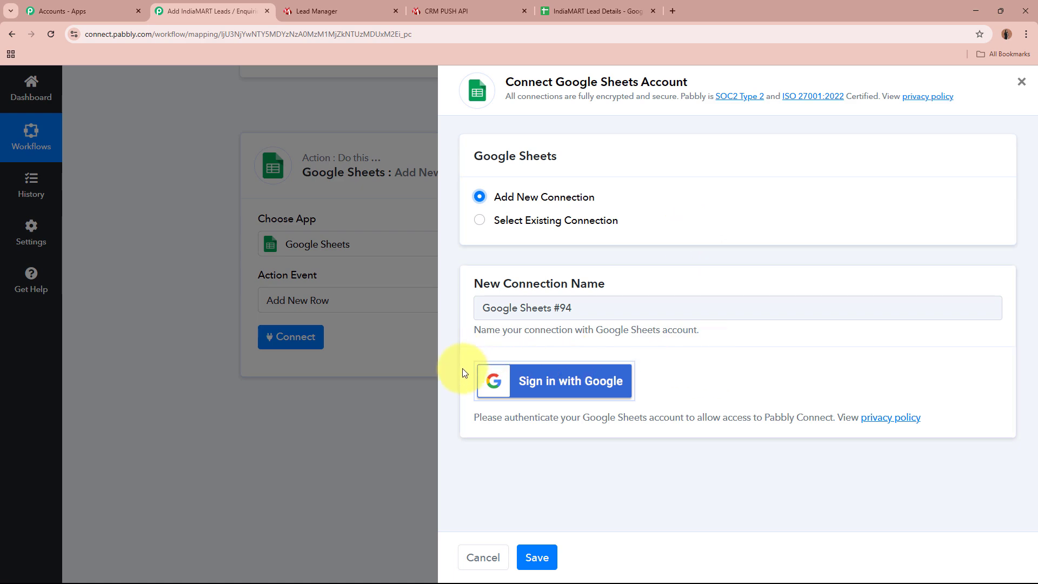
{"action": "left_click", "coordinate": [576, 398]}
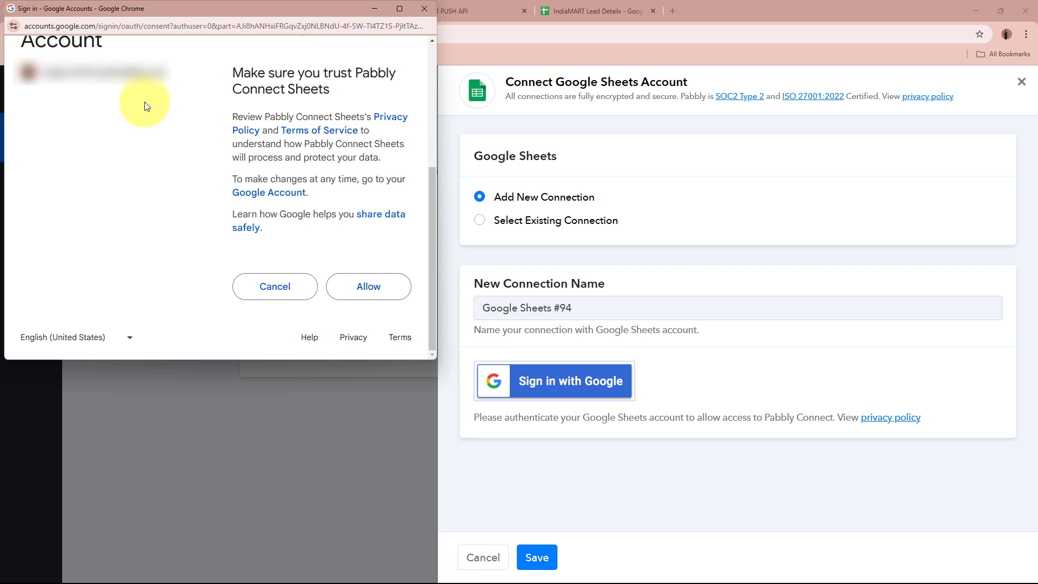
{"action": "left_click", "coordinate": [393, 290]}
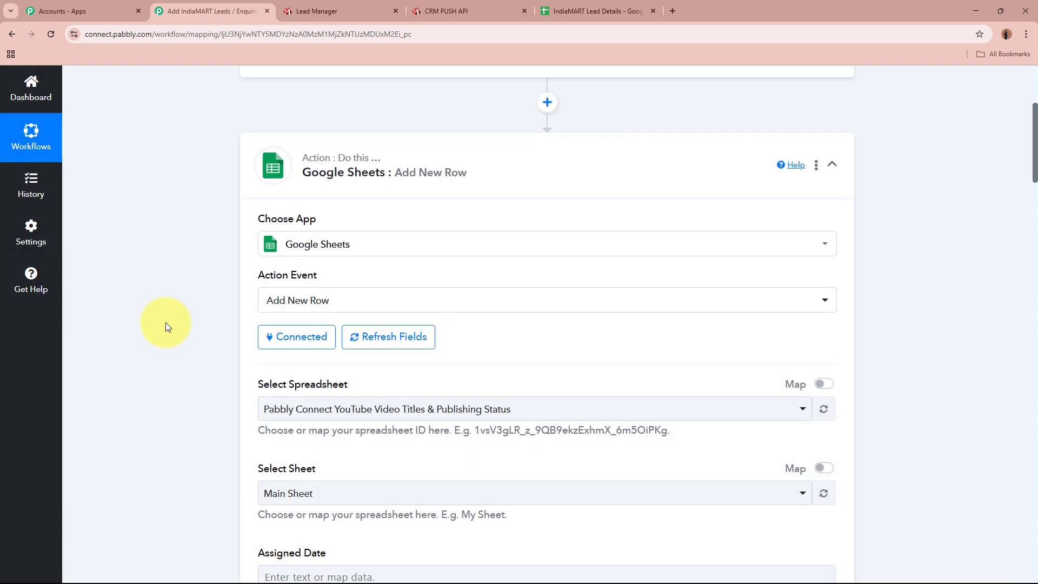
{"action": "scroll", "coordinate": [166, 322], "scroll_direction": "down", "scroll_amount": 3}
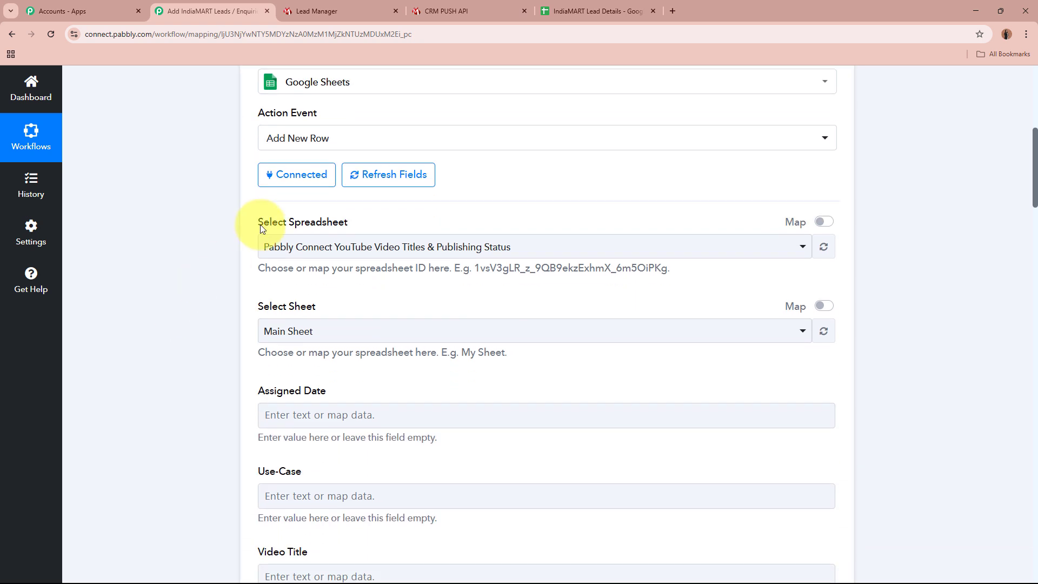
{"action": "left_click_drag", "start_coordinate": [256, 221], "coordinate": [325, 231]}
{"action": "left_click", "coordinate": [178, 267]}
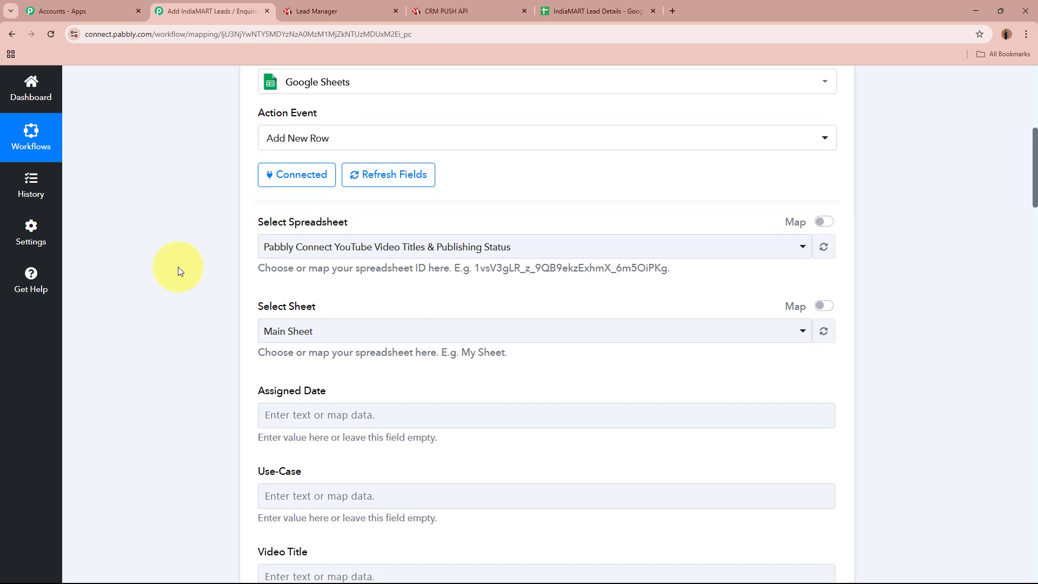
{"action": "left_click", "coordinate": [626, 5]}
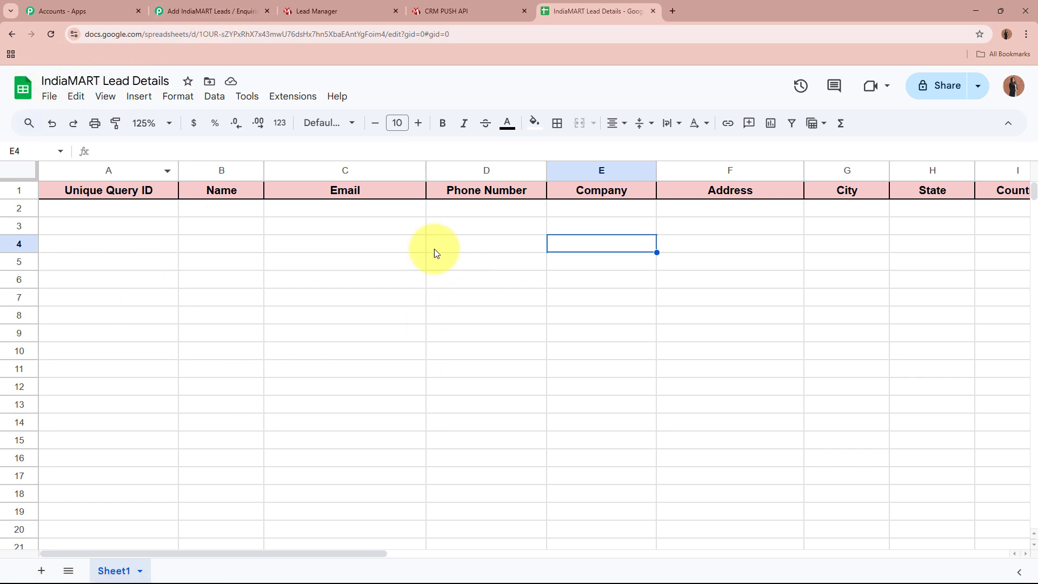
{"action": "left_click", "coordinate": [173, 4]}
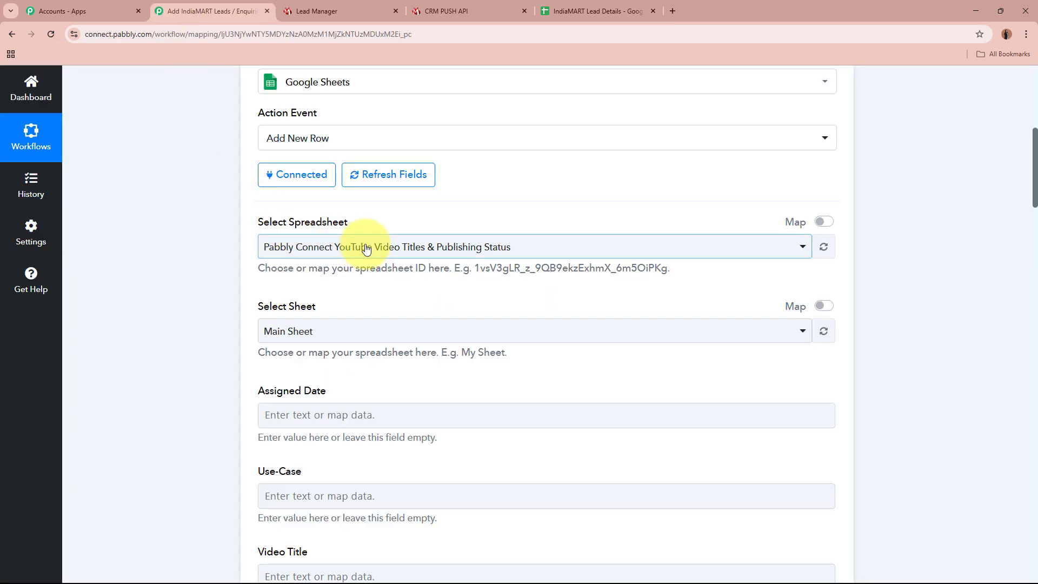
{"action": "left_click", "coordinate": [302, 247]}
{"action": "left_click", "coordinate": [346, 358]}
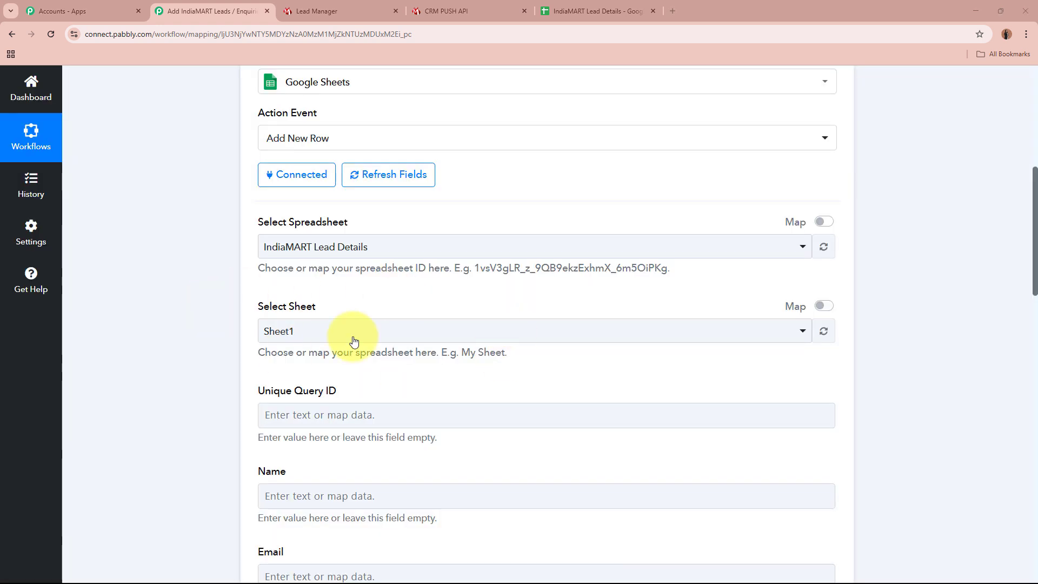
{"action": "left_click", "coordinate": [396, 331]}
{"action": "left_click", "coordinate": [328, 399]}
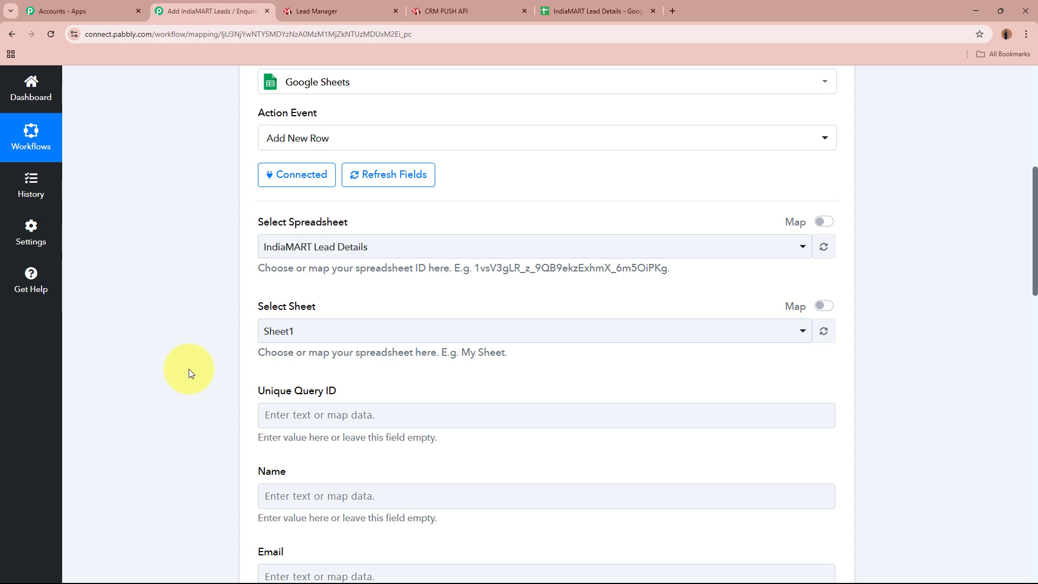
{"action": "scroll", "coordinate": [189, 373], "scroll_direction": "down", "scroll_amount": 2}
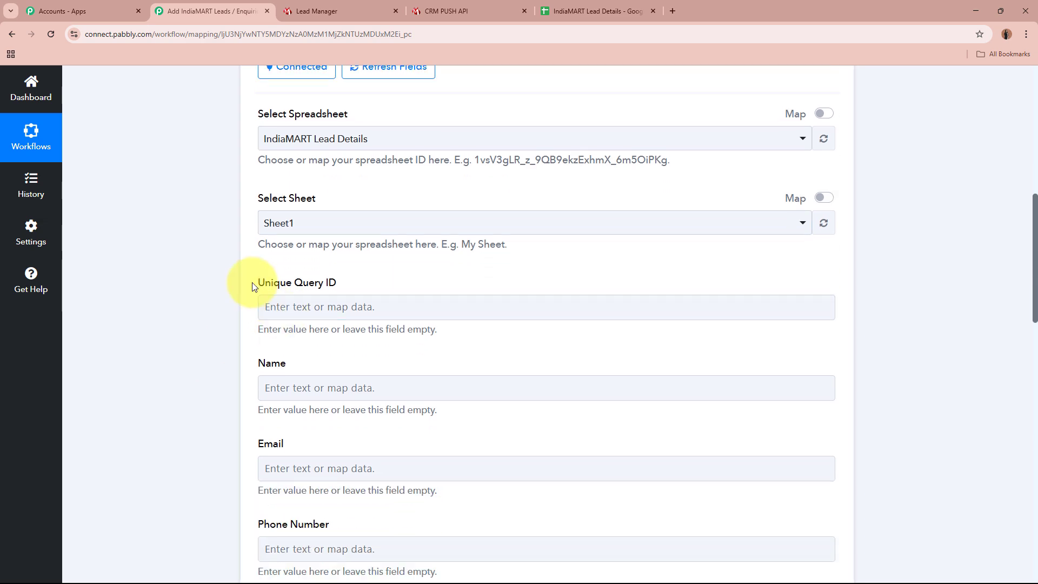
{"action": "scroll", "coordinate": [248, 380], "scroll_direction": "down", "scroll_amount": 8}
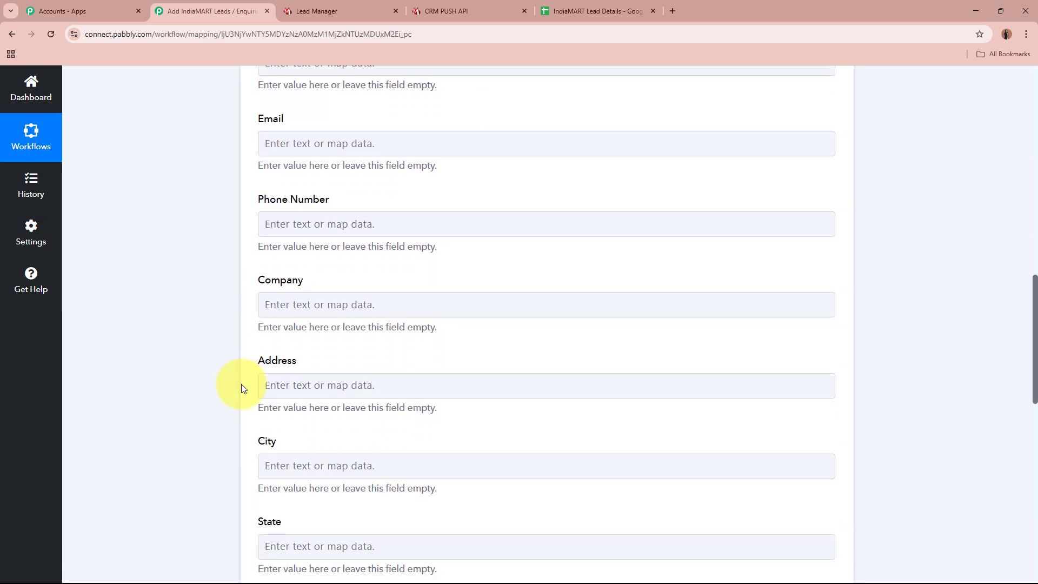
{"action": "scroll", "coordinate": [241, 384], "scroll_direction": "down", "scroll_amount": 5}
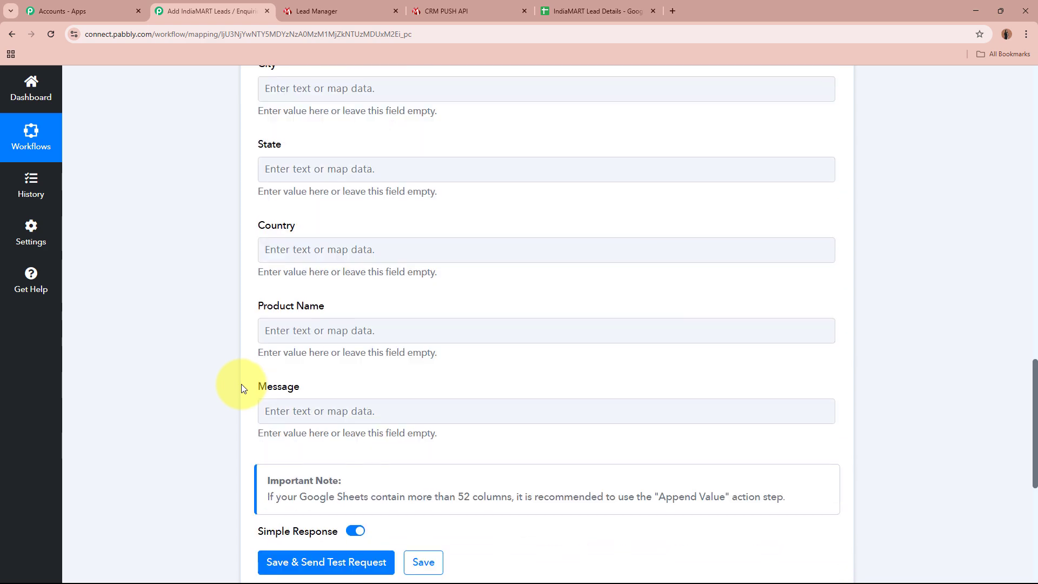
{"action": "scroll", "coordinate": [241, 384], "scroll_direction": "down", "scroll_amount": 2}
{"action": "scroll", "coordinate": [241, 383], "scroll_direction": "up", "scroll_amount": 12}
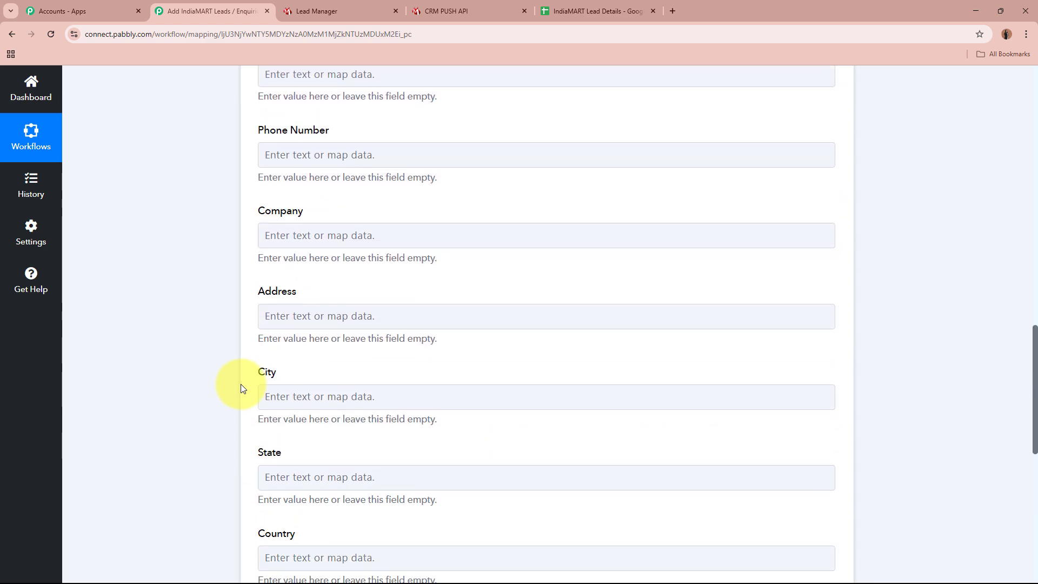
{"action": "left_click", "coordinate": [556, 10]}
{"action": "left_click", "coordinate": [22, 190]}
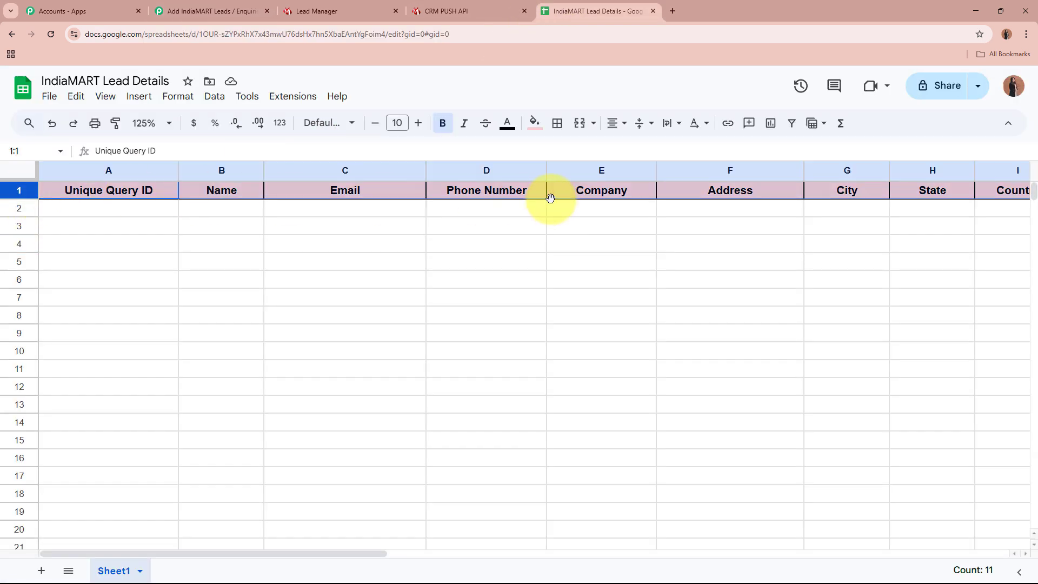
{"action": "left_click", "coordinate": [85, 210]}
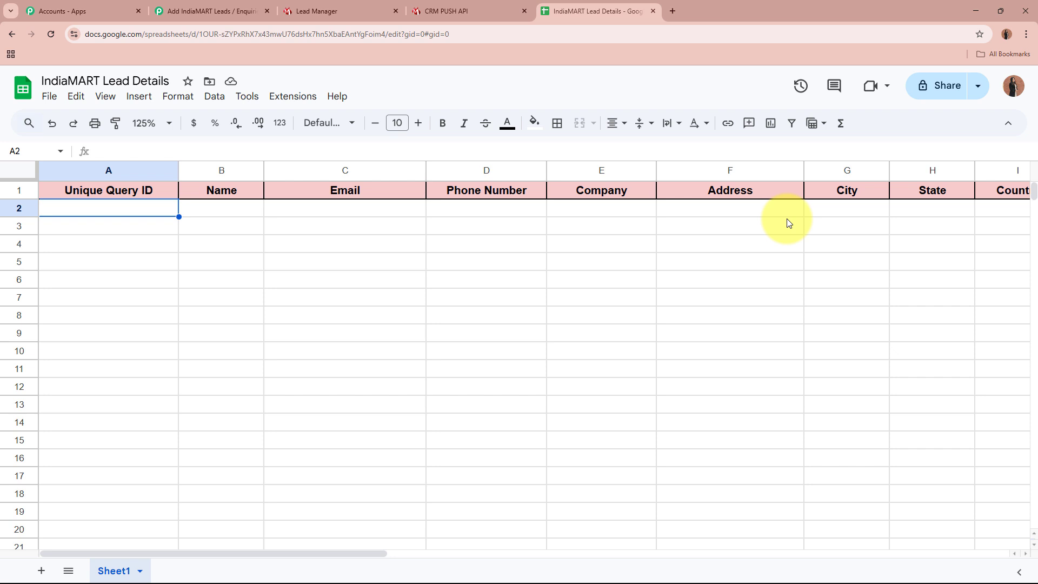
{"action": "left_click", "coordinate": [201, 11]}
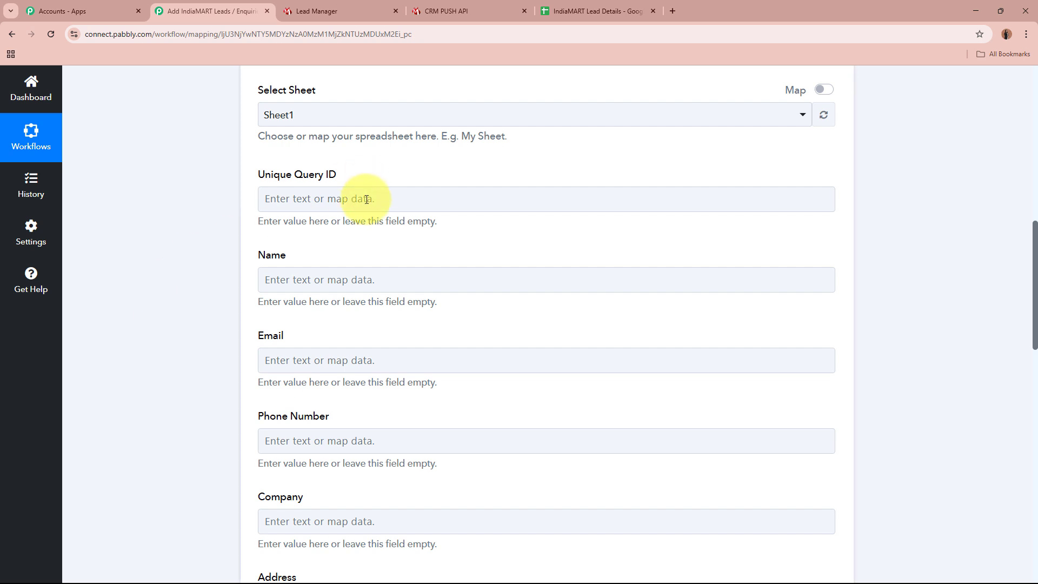
- Map the Unique Query ID field to the IndiaMART lead's query ID
{"action": "left_click", "coordinate": [296, 198]}
{"action": "left_click", "coordinate": [151, 247]}
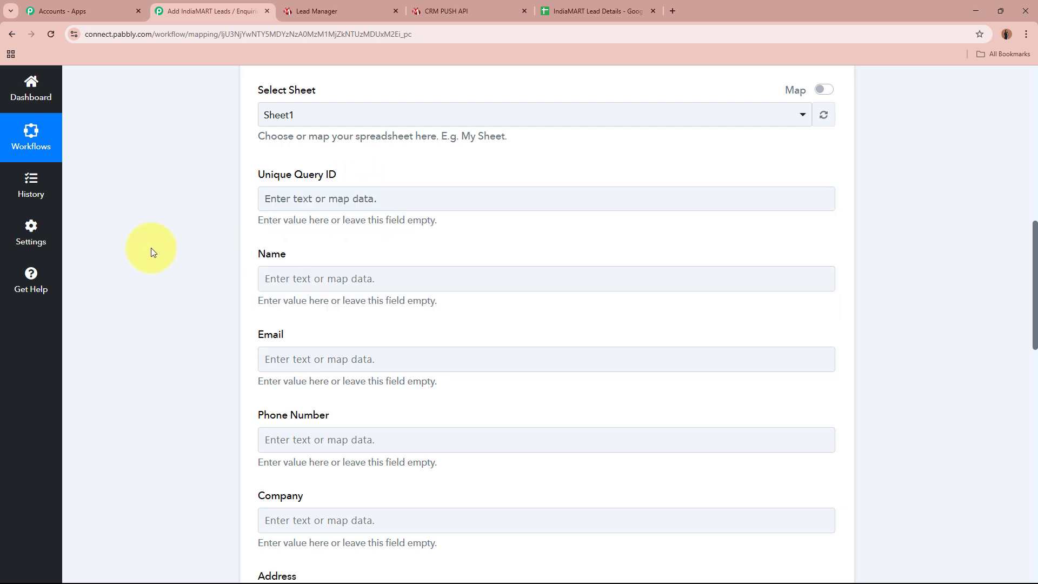
{"action": "scroll", "coordinate": [157, 259], "scroll_direction": "up", "scroll_amount": 10}
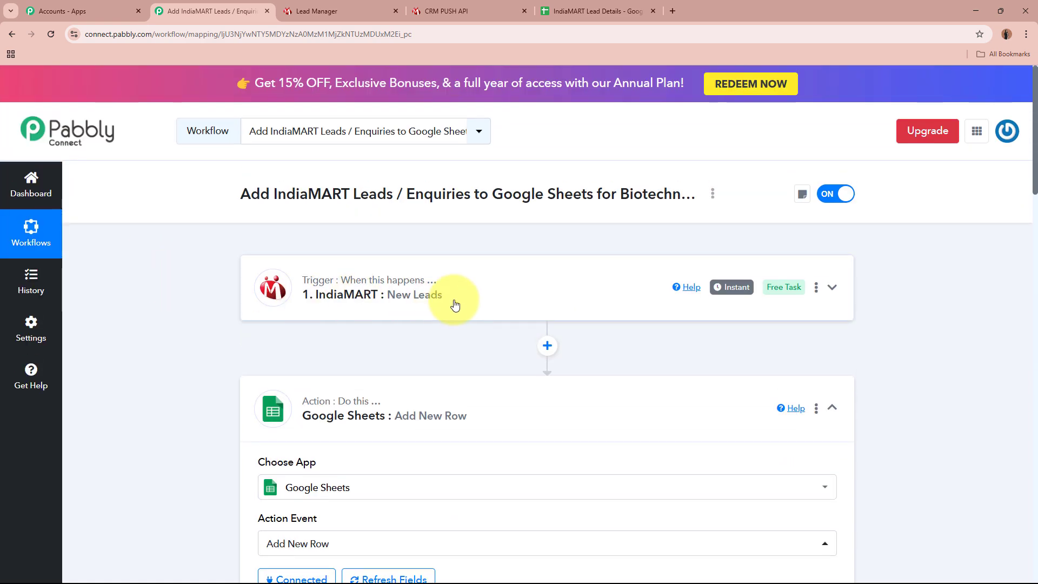
{"action": "scroll", "coordinate": [454, 301], "scroll_direction": "down", "scroll_amount": 10}
{"action": "left_click", "coordinate": [377, 286]}
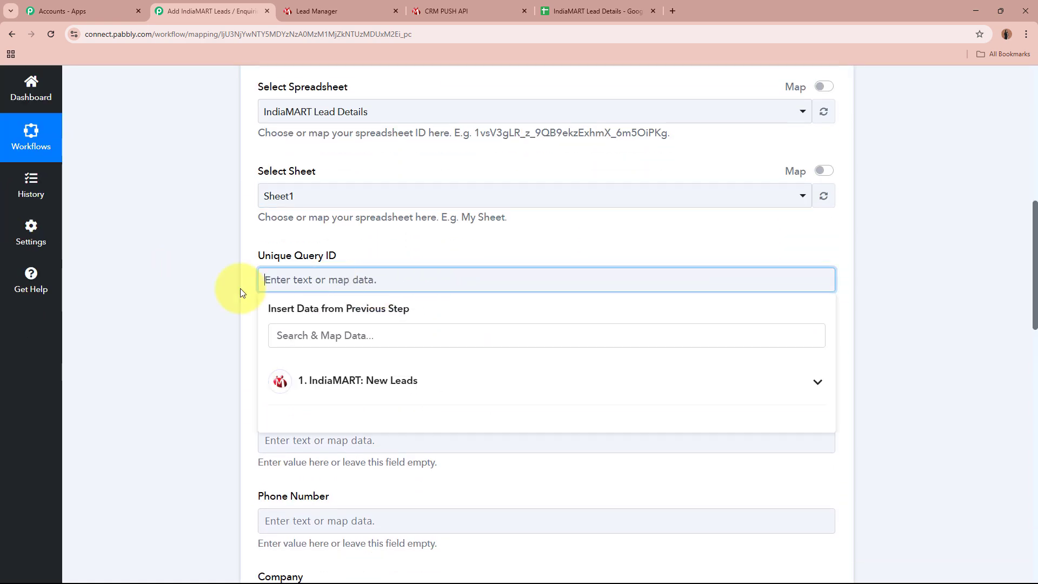
{"action": "scroll", "coordinate": [189, 298], "scroll_direction": "down", "scroll_amount": 1}
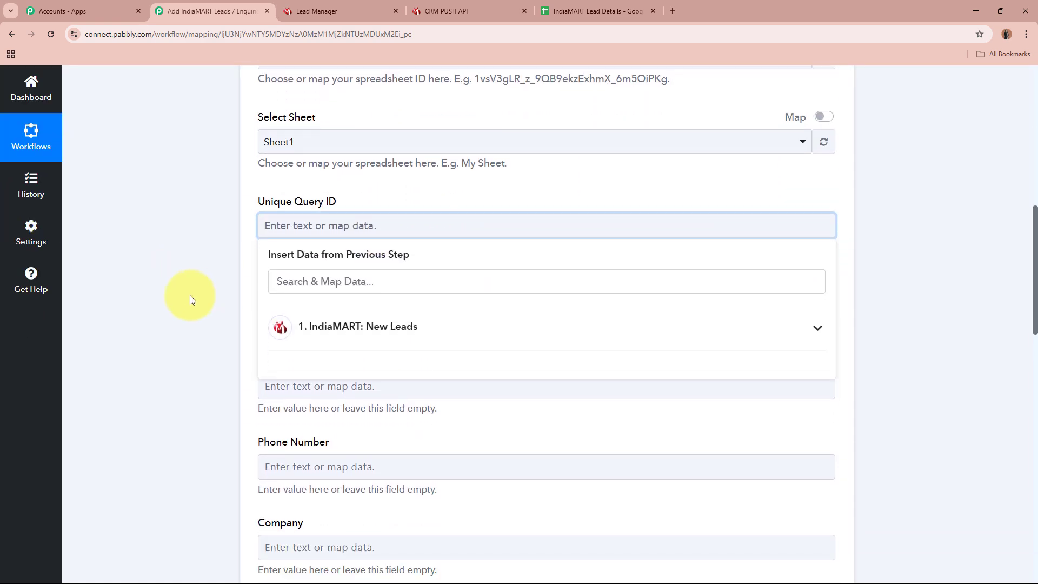
{"action": "left_click", "coordinate": [453, 326]}
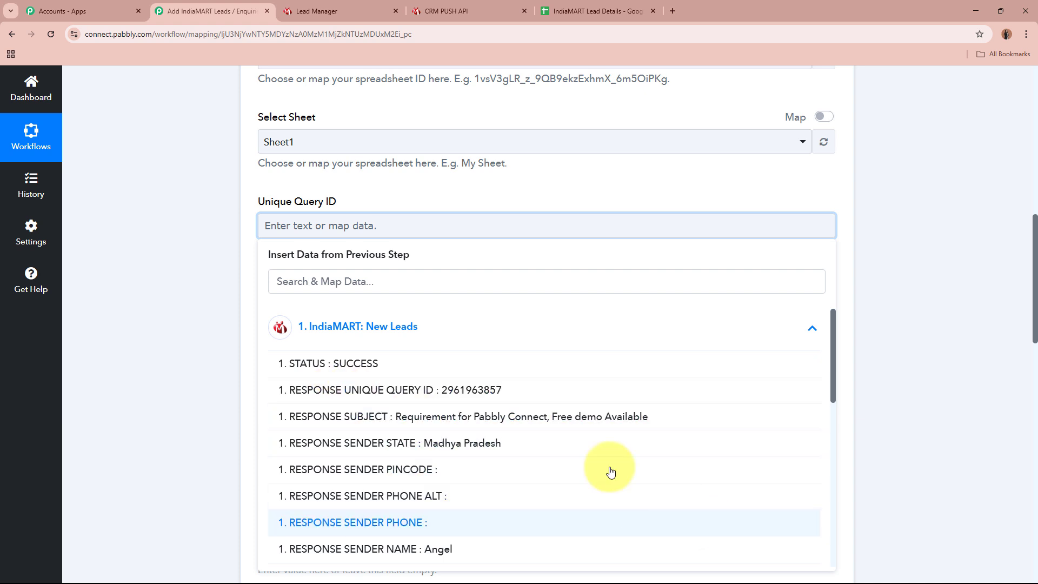
{"action": "left_click", "coordinate": [476, 397]}
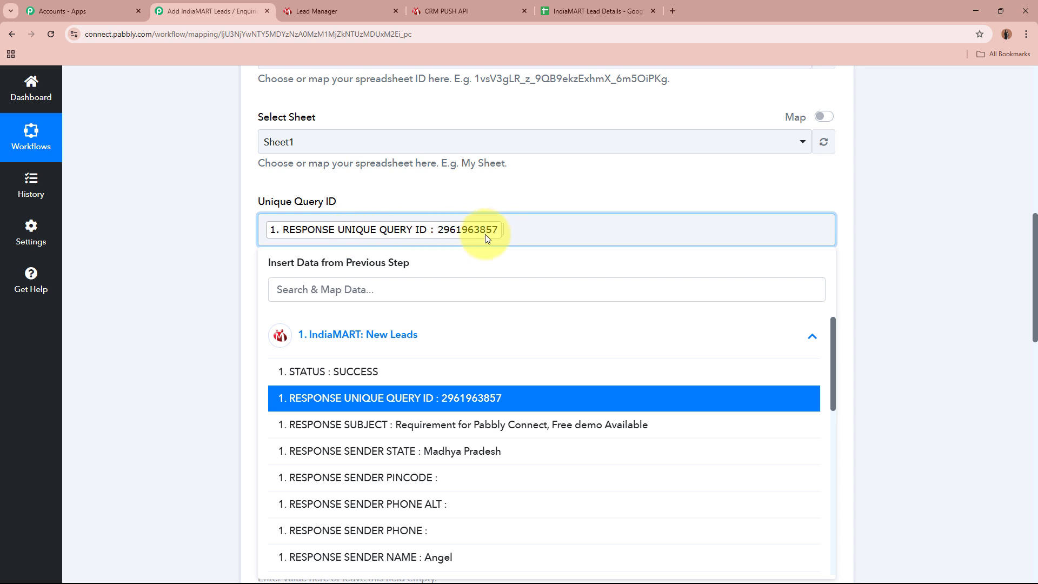
{"action": "left_click", "coordinate": [163, 273]}
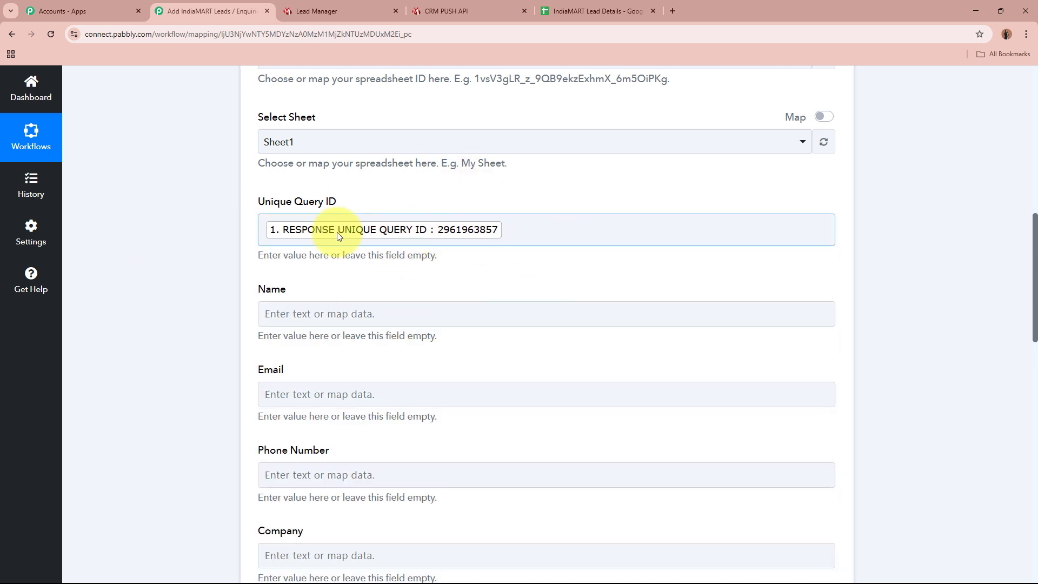
{"action": "left_click", "coordinate": [194, 236]}
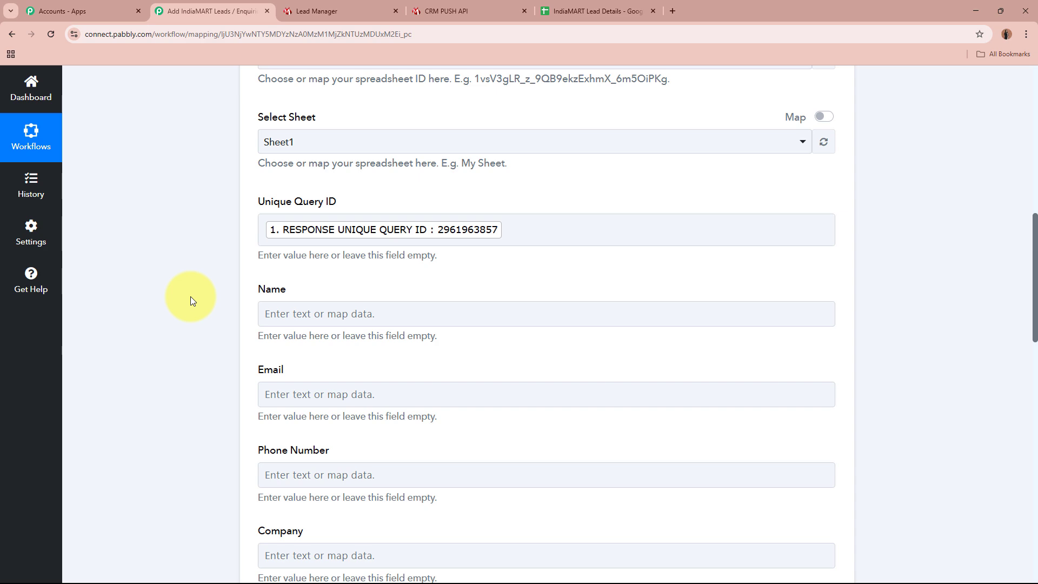
- Map Name and Email to the IndiaMART sender's name and email
{"action": "scroll", "coordinate": [190, 296], "scroll_direction": "up", "scroll_amount": 10}
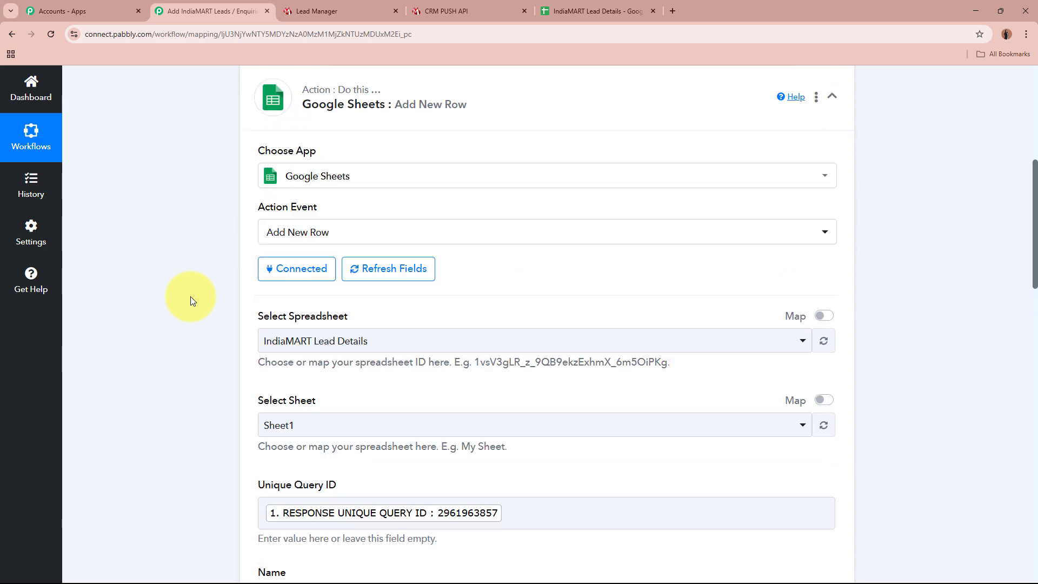
{"action": "scroll", "coordinate": [474, 313], "scroll_direction": "down", "scroll_amount": 10}
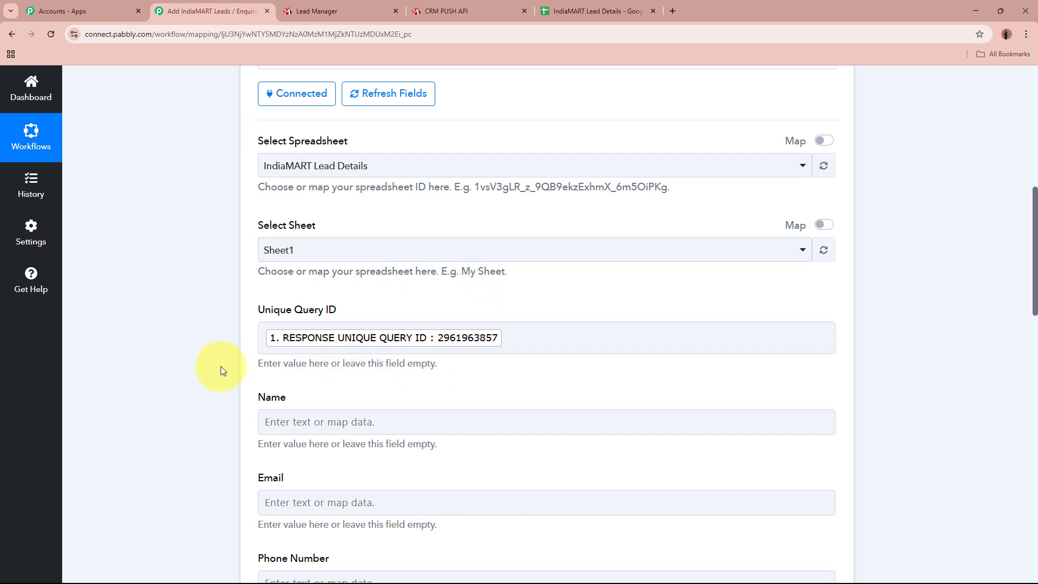
{"action": "scroll", "coordinate": [216, 366], "scroll_direction": "down", "scroll_amount": 3}
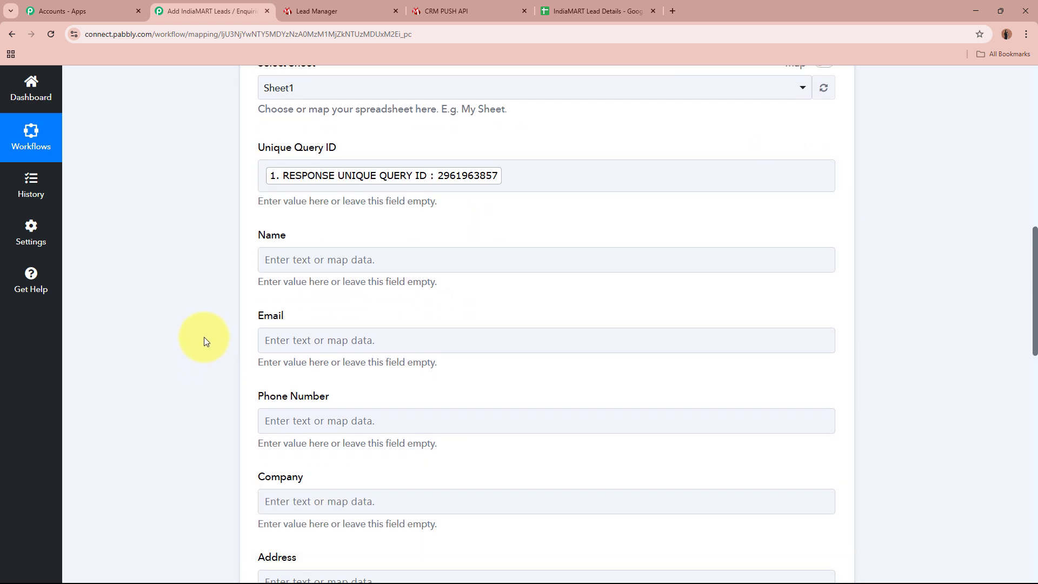
{"action": "left_click", "coordinate": [372, 259]}
{"action": "left_click", "coordinate": [425, 369]}
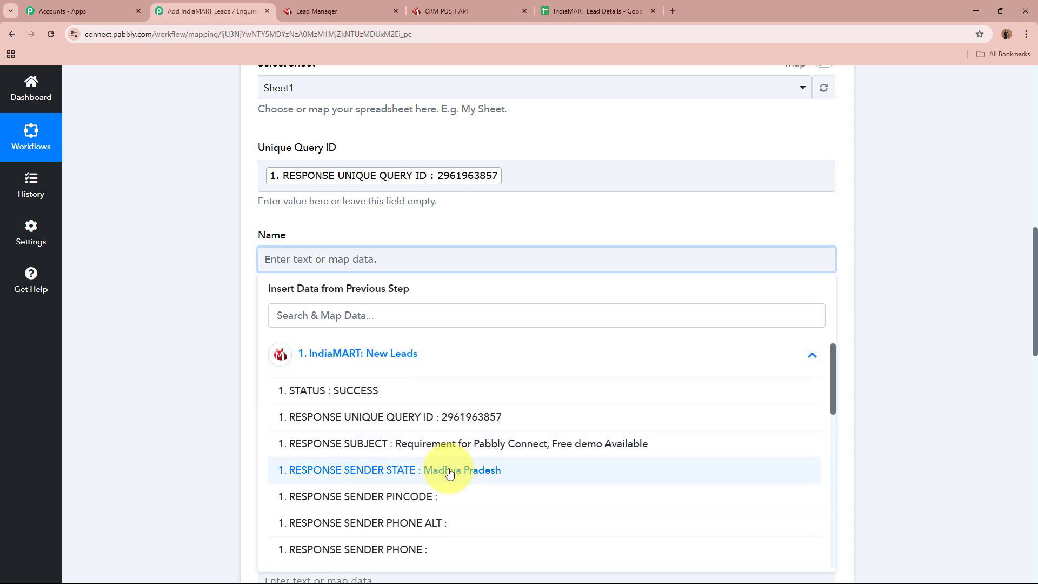
{"action": "scroll", "coordinate": [452, 533], "scroll_direction": "down", "scroll_amount": 1}
{"action": "left_click", "coordinate": [452, 530]}
{"action": "left_click", "coordinate": [203, 367]}
{"action": "scroll", "coordinate": [203, 367], "scroll_direction": "down", "scroll_amount": 2}
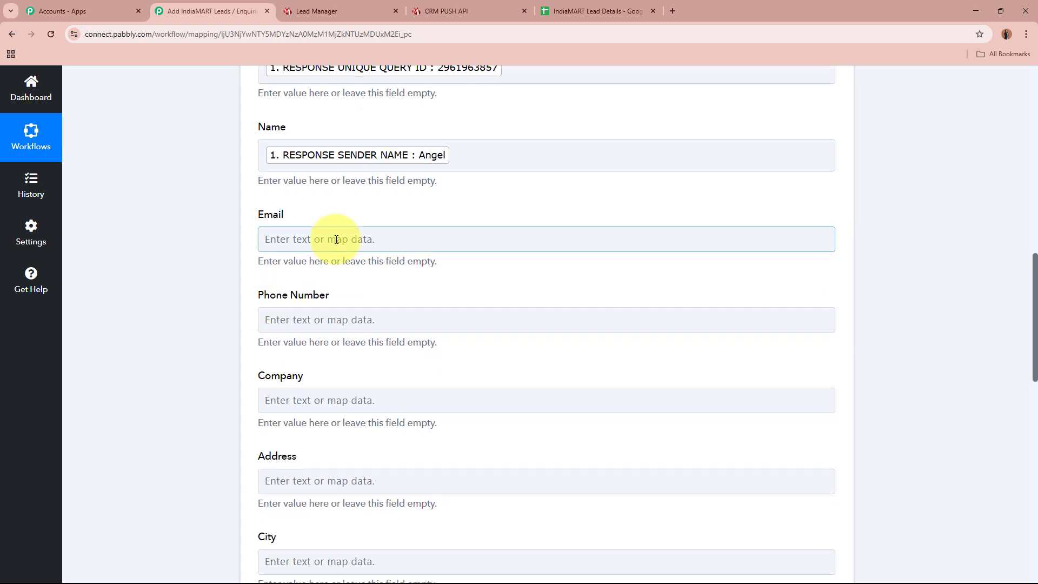
{"action": "left_click", "coordinate": [339, 238]}
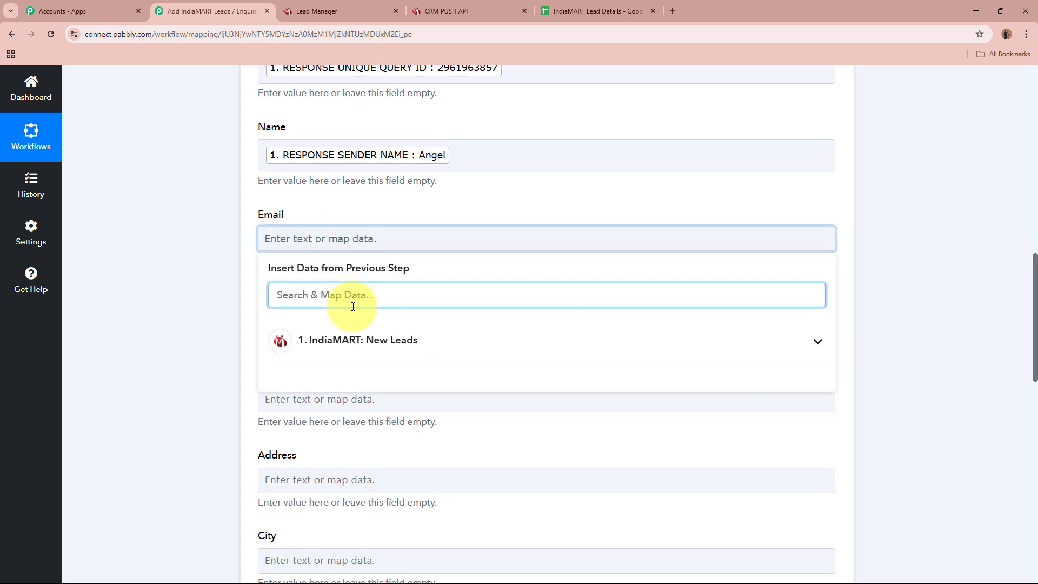
{"action": "type", "text": "em"}
{"action": "left_click", "coordinate": [378, 376]}
{"action": "left_click", "coordinate": [164, 249]}
- Map Phone Number to the sender's mobile and Company to the sender's company
{"action": "scroll", "coordinate": [164, 249], "scroll_direction": "down", "scroll_amount": 2}
{"action": "left_click", "coordinate": [385, 218]}
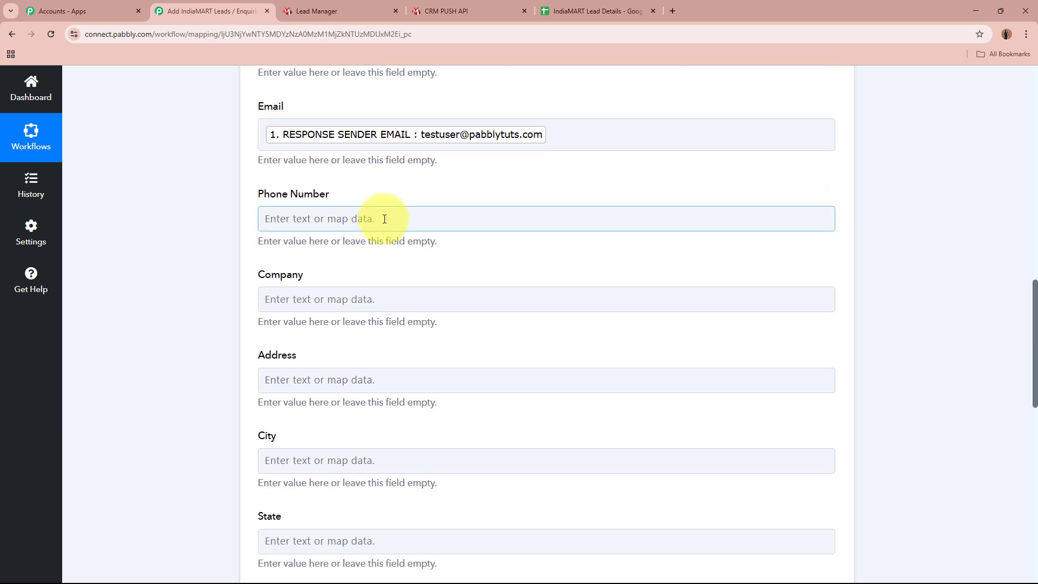
{"action": "left_click", "coordinate": [421, 275]}
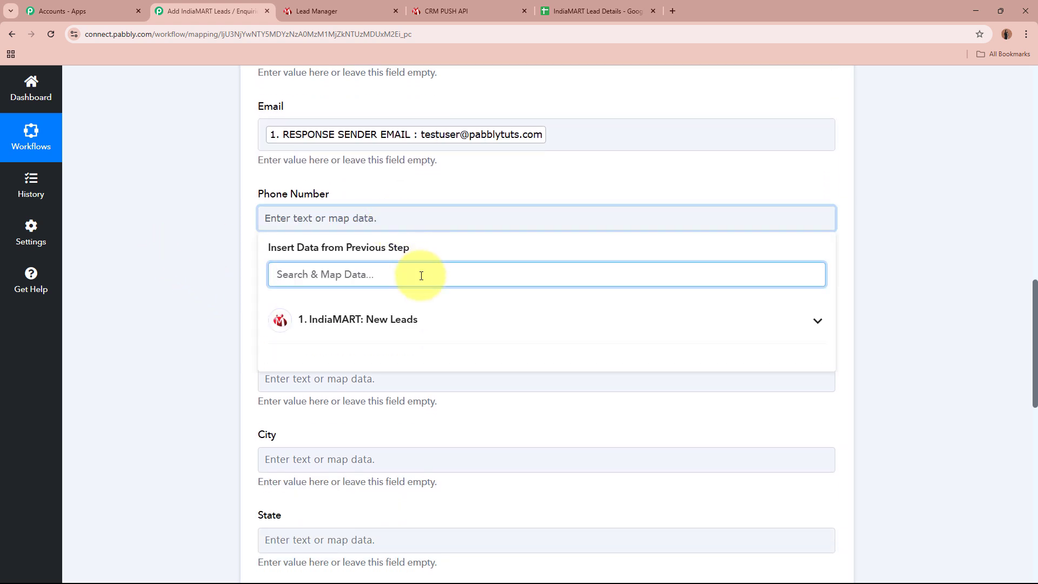
{"action": "type", "text": "mob"}
{"action": "left_click", "coordinate": [371, 351]}
{"action": "left_click", "coordinate": [204, 266]}
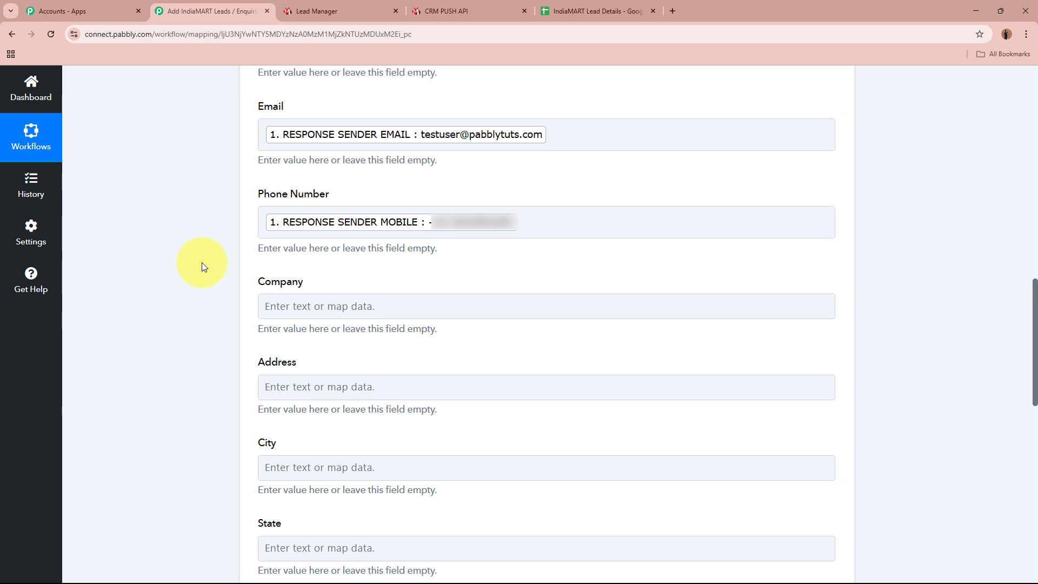
{"action": "left_click", "coordinate": [352, 306]}
{"action": "left_click", "coordinate": [361, 196]}
{"action": "type", "text": "co"}
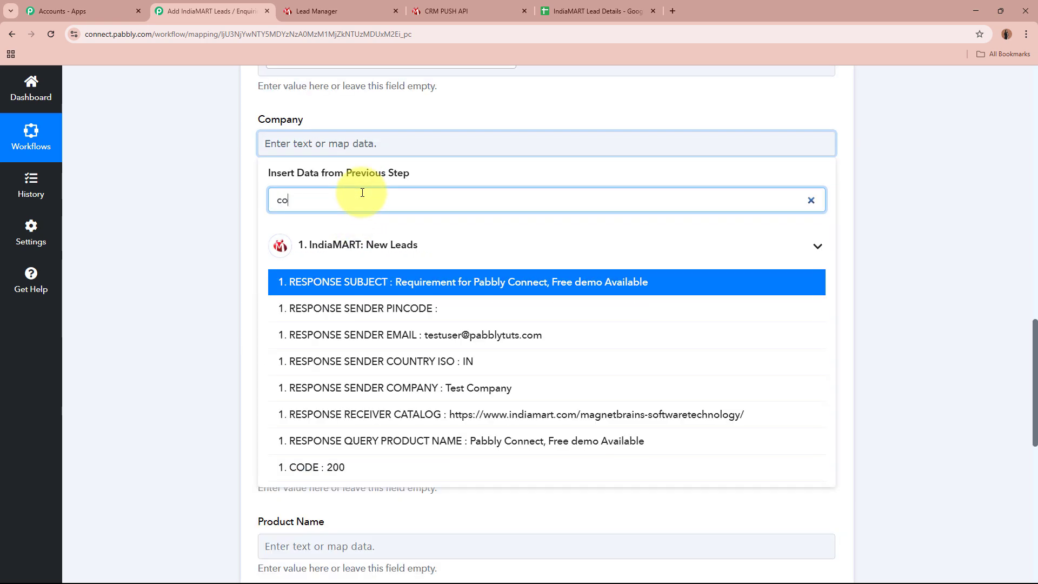
{"action": "type", "text": "m"}
{"action": "left_click", "coordinate": [424, 308]}
- Map Address and City to the sender's address and city fields
{"action": "left_click", "coordinate": [209, 200]}
{"action": "scroll", "coordinate": [212, 201], "scroll_direction": "down", "scroll_amount": 2}
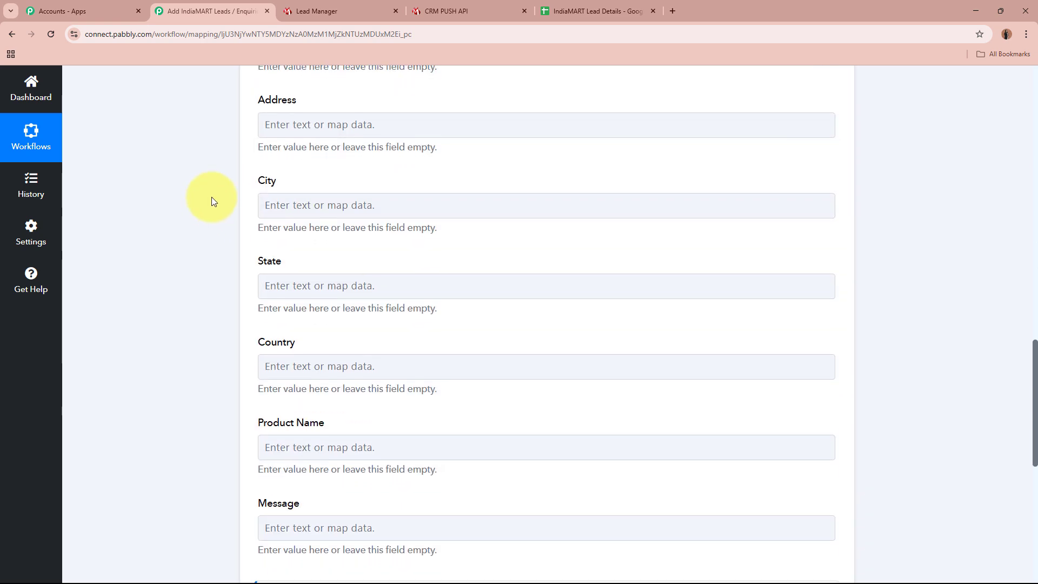
{"action": "left_click", "coordinate": [325, 127]}
{"action": "left_click", "coordinate": [324, 181]}
{"action": "type", "text": "ad"}
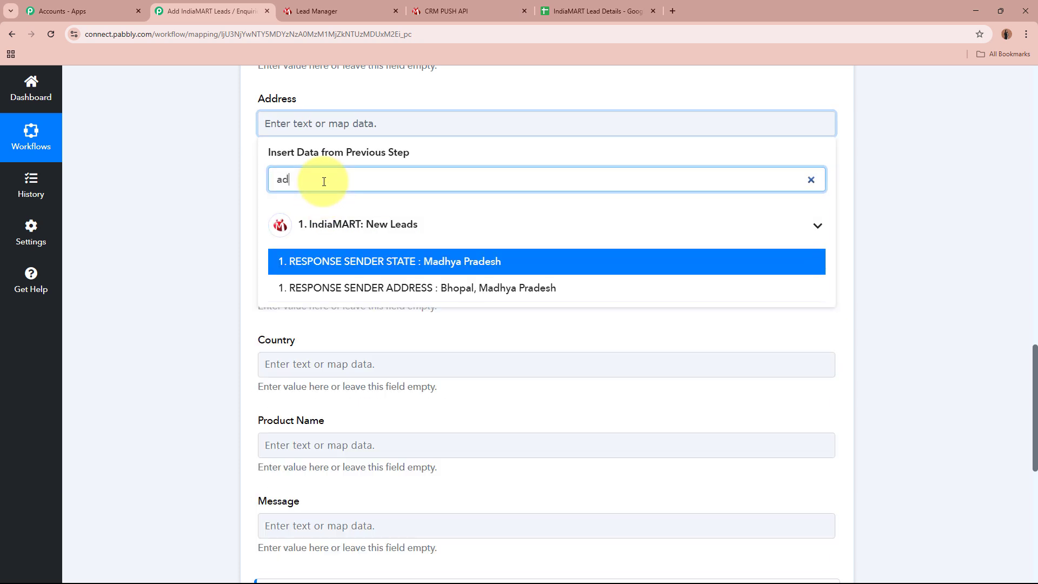
{"action": "type", "text": "d"}
{"action": "left_click", "coordinate": [351, 261]}
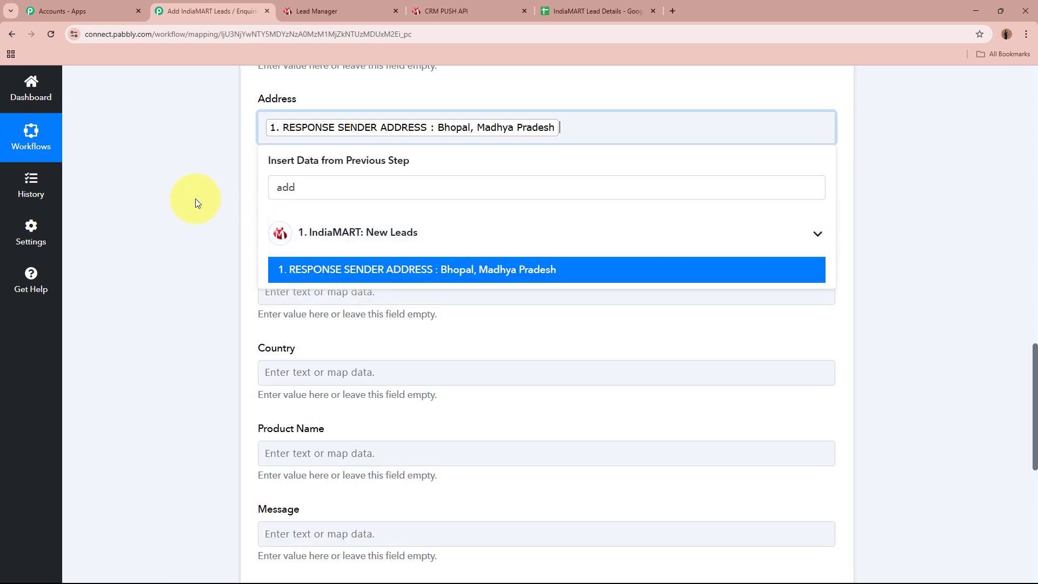
{"action": "left_click", "coordinate": [180, 190]}
{"action": "scroll", "coordinate": [243, 141], "scroll_direction": "down", "scroll_amount": 2}
{"action": "left_click", "coordinate": [311, 103]}
{"action": "left_click", "coordinate": [322, 158]}
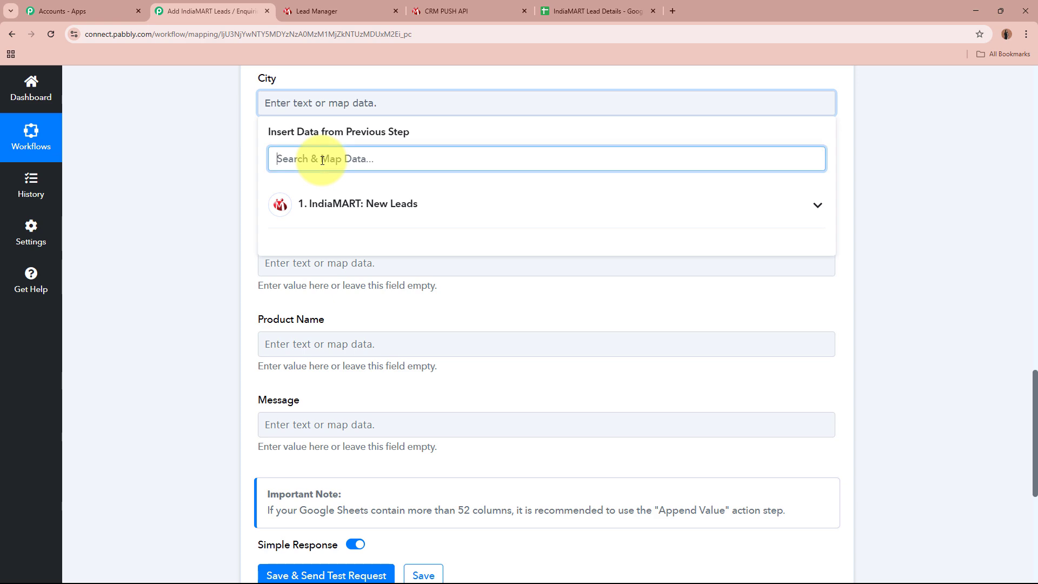
{"action": "type", "text": "city"}
{"action": "left_click", "coordinate": [373, 237]}
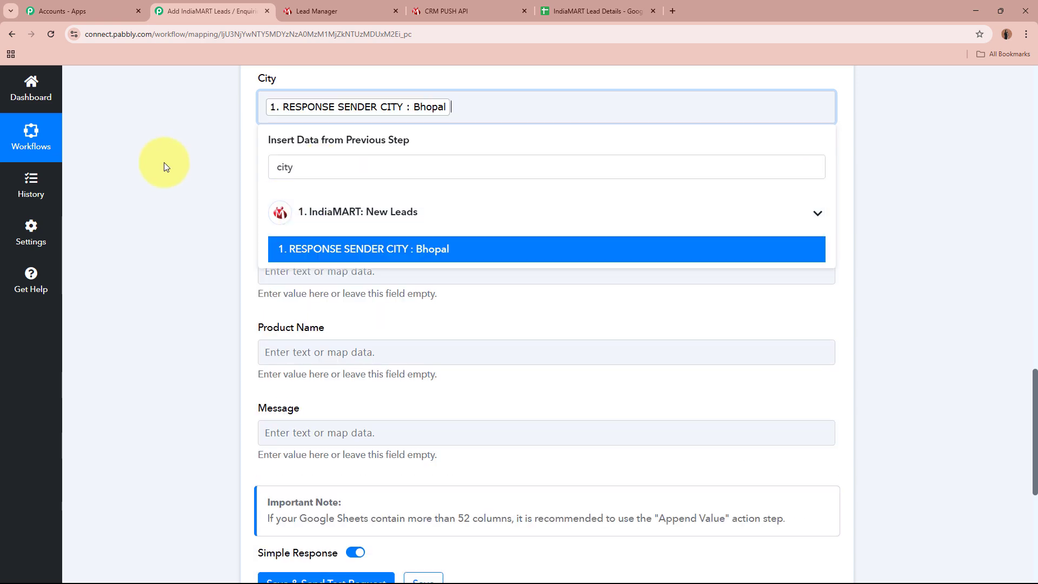
- Map State to RESPONSE SENDER STATE and Country to the sender's country ISO
{"action": "left_click", "coordinate": [142, 151]}
{"action": "scroll", "coordinate": [216, 140], "scroll_direction": "down", "scroll_amount": 1}
{"action": "left_click", "coordinate": [262, 136]}
{"action": "left_click", "coordinate": [293, 193]}
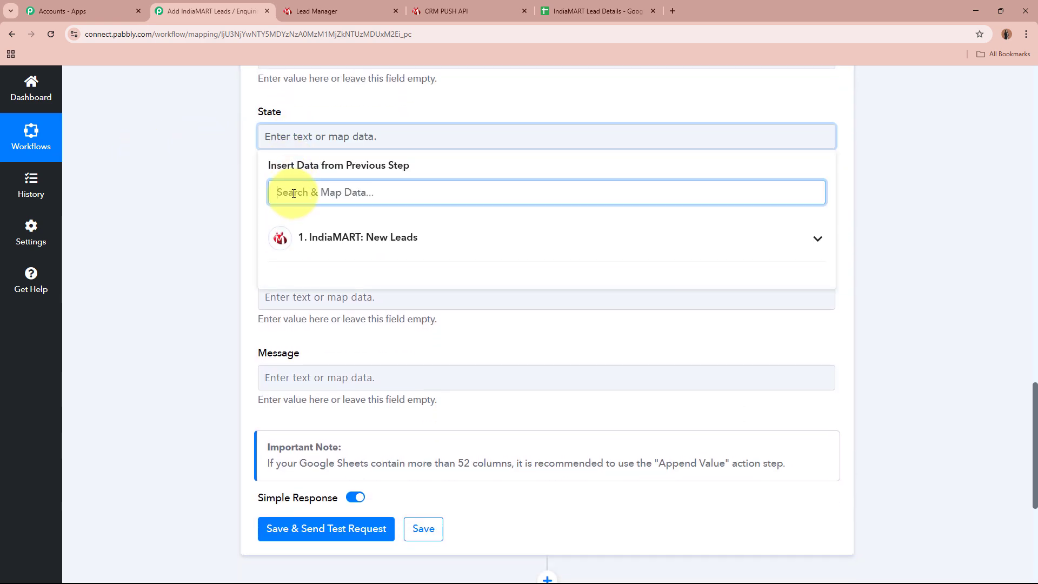
{"action": "type", "text": "st"}
{"action": "left_click", "coordinate": [440, 297]}
{"action": "left_click", "coordinate": [164, 203]}
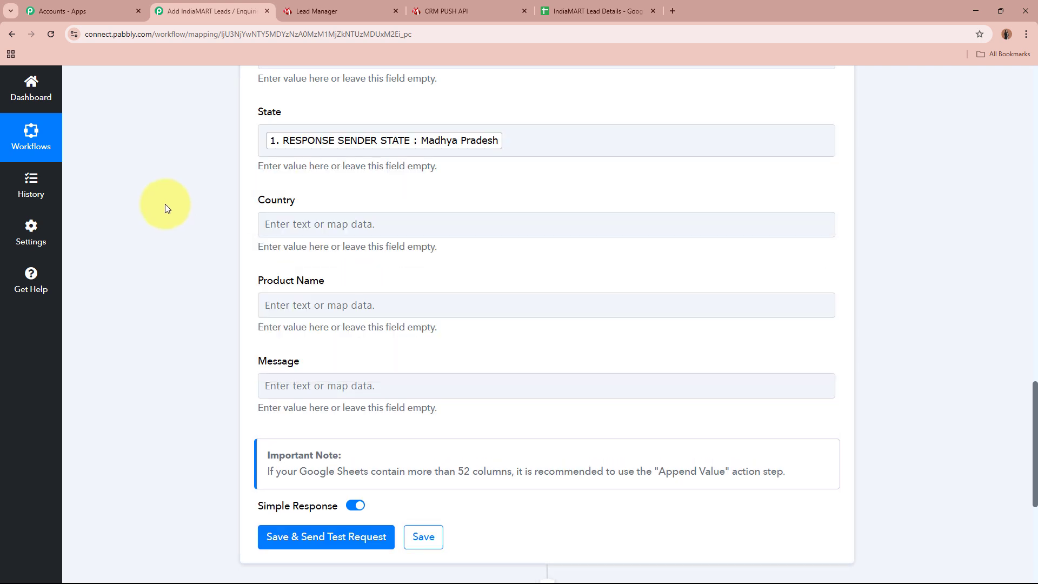
{"action": "scroll", "coordinate": [164, 203], "scroll_direction": "down", "scroll_amount": 1}
{"action": "left_click", "coordinate": [302, 170]}
{"action": "left_click", "coordinate": [325, 226]}
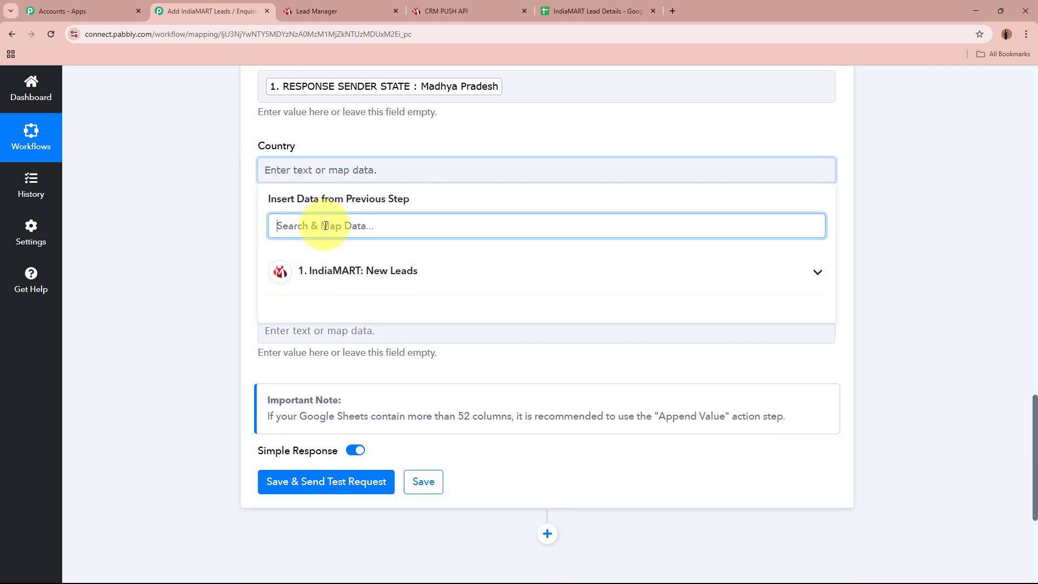
{"action": "type", "text": "co"}
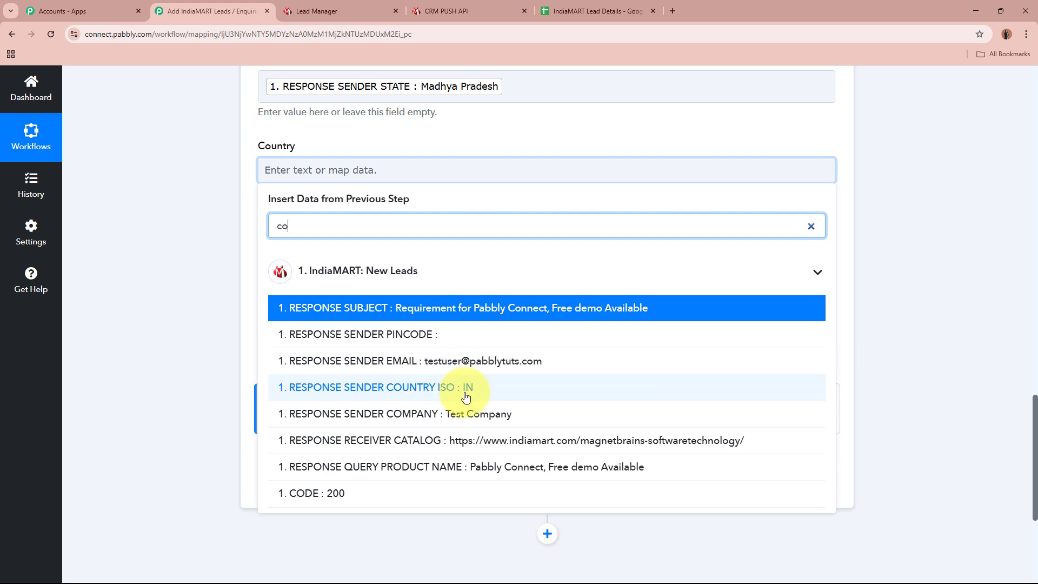
{"action": "left_click", "coordinate": [466, 397]}
{"action": "left_click", "coordinate": [137, 238]}
- Map Product Name to RESPONSE QUERY PRODUCT NAME and Message to RESPONSE QUERY MESSAGE
{"action": "scroll", "coordinate": [140, 238], "scroll_direction": "down", "scroll_amount": 2}
{"action": "left_click", "coordinate": [302, 149]}
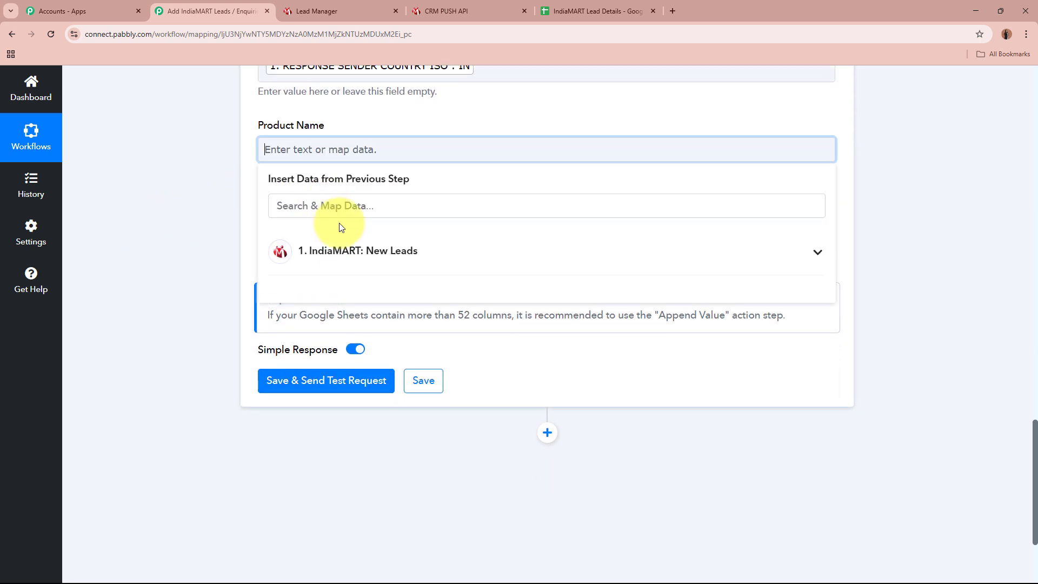
{"action": "left_click", "coordinate": [344, 210]}
{"action": "type", "text": "name"}
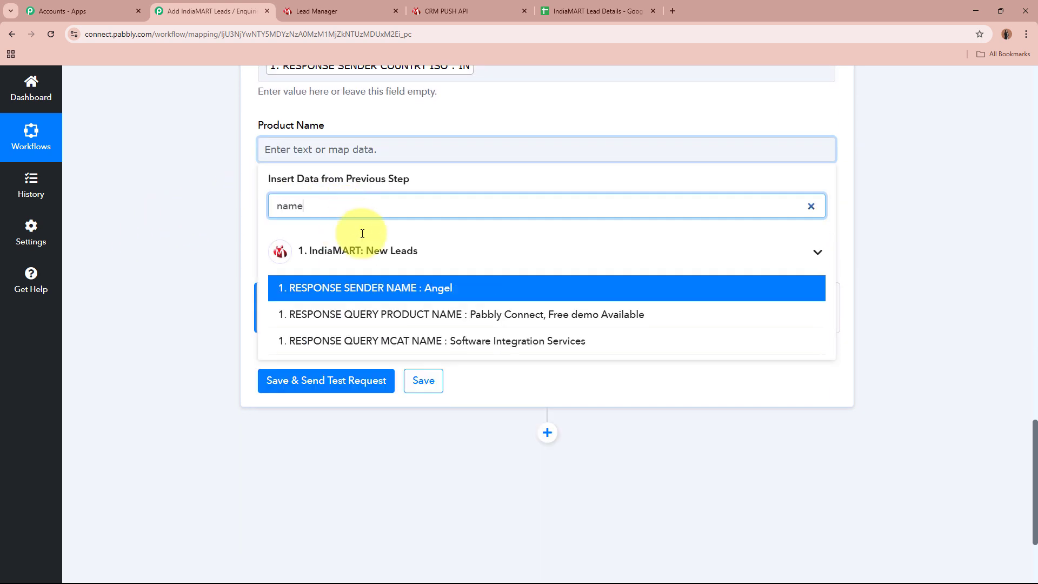
{"action": "left_click", "coordinate": [440, 317]}
{"action": "scroll", "coordinate": [181, 218], "scroll_direction": "down", "scroll_amount": 1}
{"action": "left_click", "coordinate": [347, 193]}
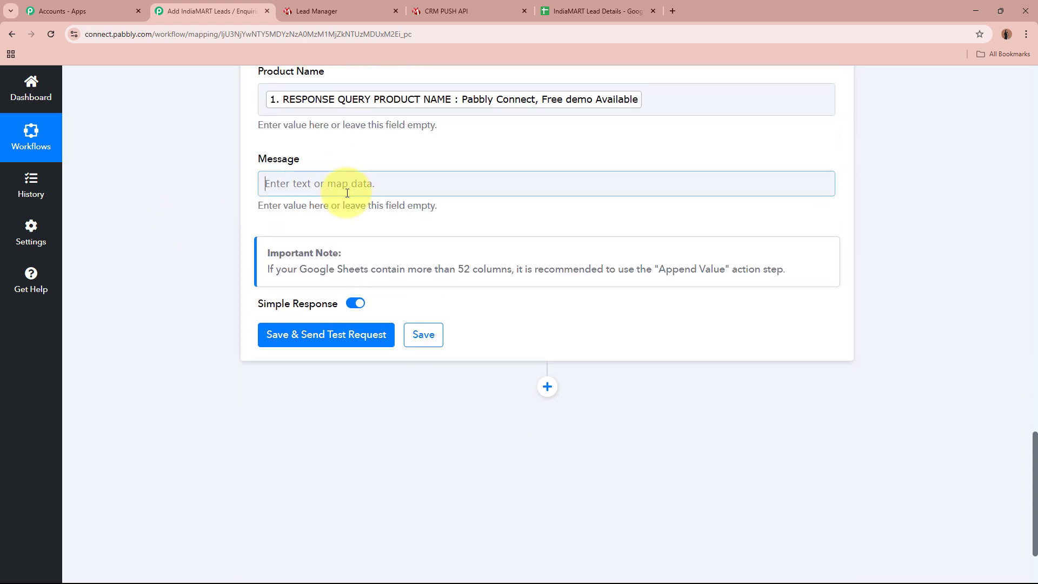
{"action": "left_click", "coordinate": [346, 233]}
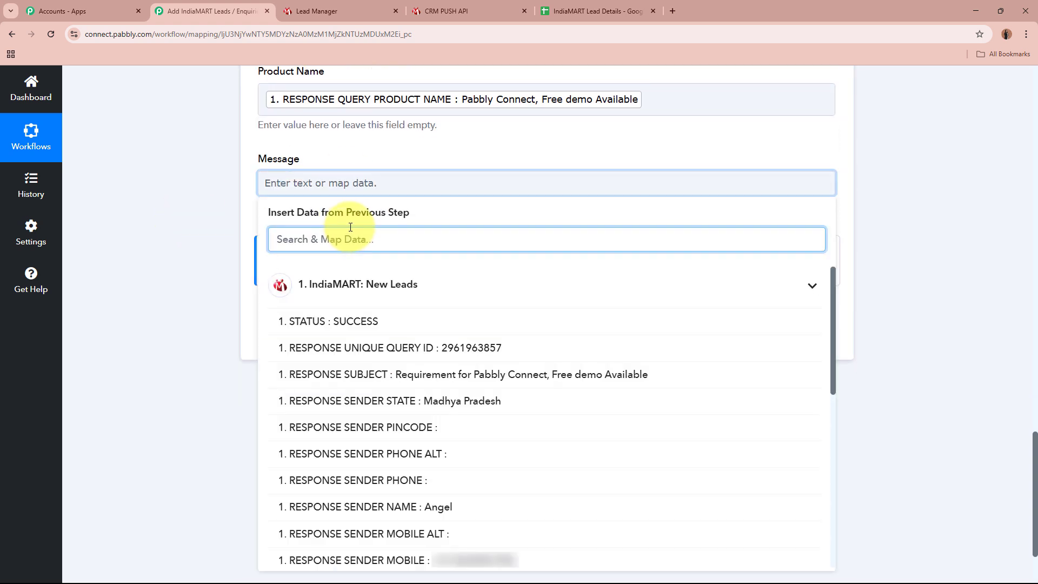
{"action": "type", "text": "mess"}
{"action": "left_click", "coordinate": [452, 324]}
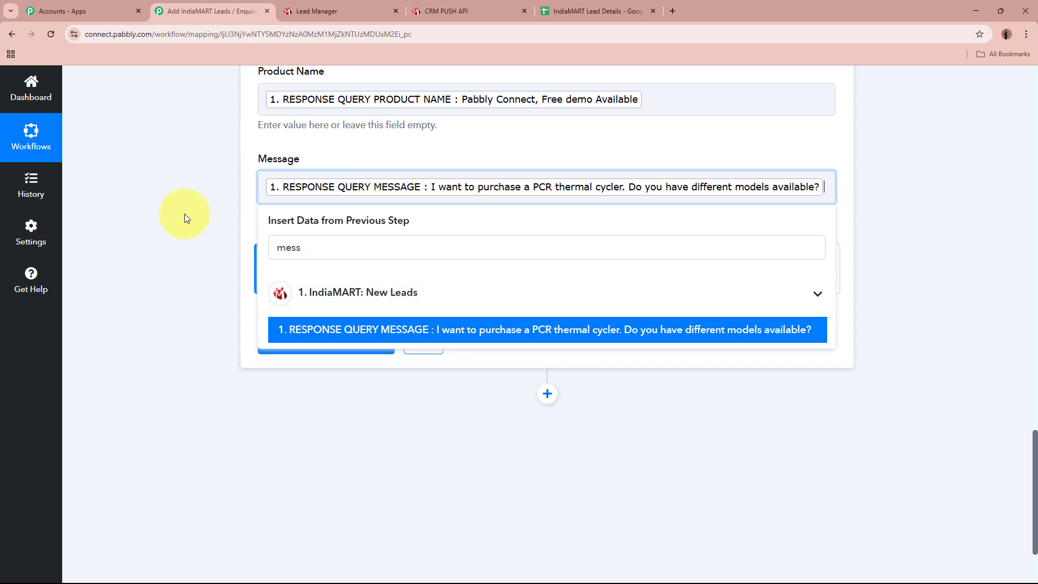
{"action": "scroll", "coordinate": [184, 213], "scroll_direction": "up", "scroll_amount": 2}
{"action": "scroll", "coordinate": [183, 213], "scroll_direction": "down", "scroll_amount": 1}
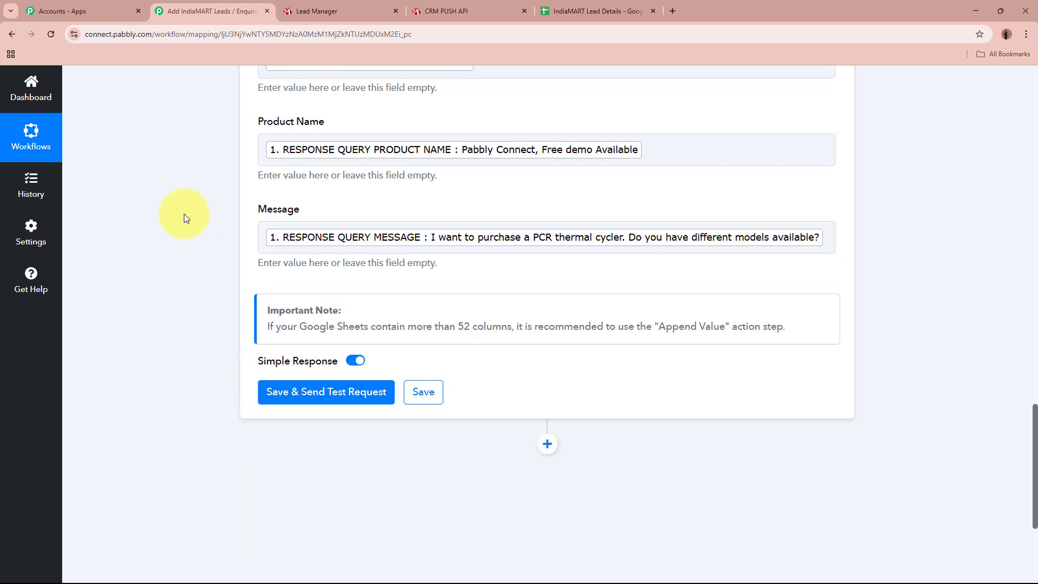
{"action": "scroll", "coordinate": [184, 213], "scroll_direction": "down", "scroll_amount": 3}
- Save and send a test request, review the response, then open the IndiaMART Lead Details spreadsheet
{"action": "left_click", "coordinate": [330, 226]}
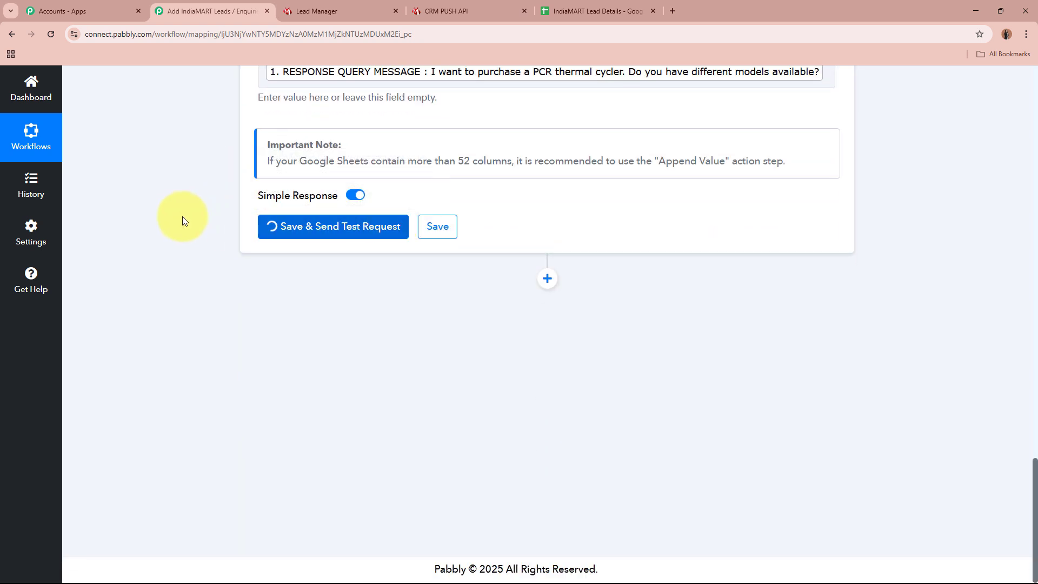
{"action": "scroll", "coordinate": [170, 166], "scroll_direction": "down", "scroll_amount": 1}
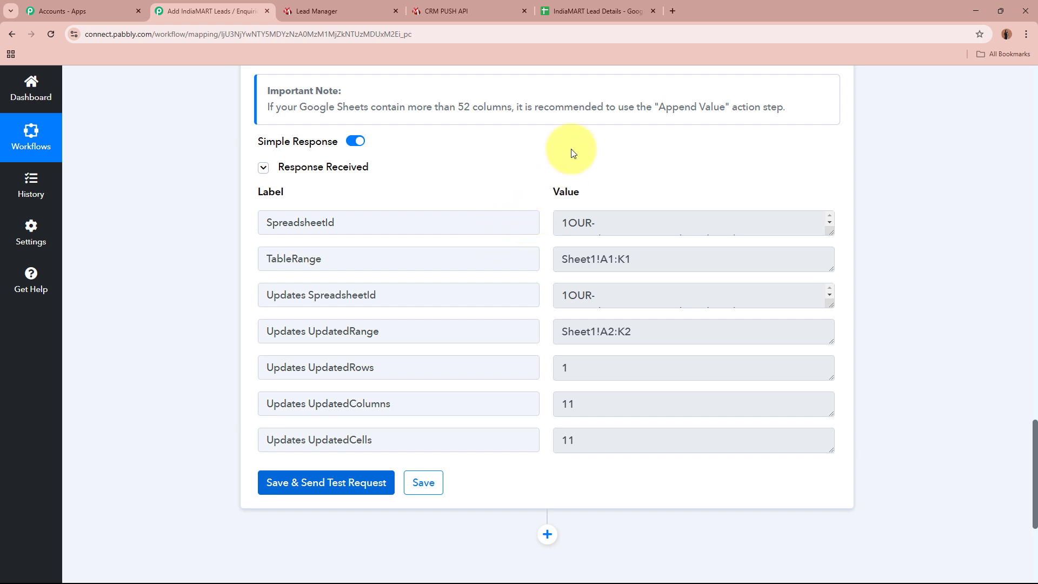
{"action": "left_click", "coordinate": [597, 11]}
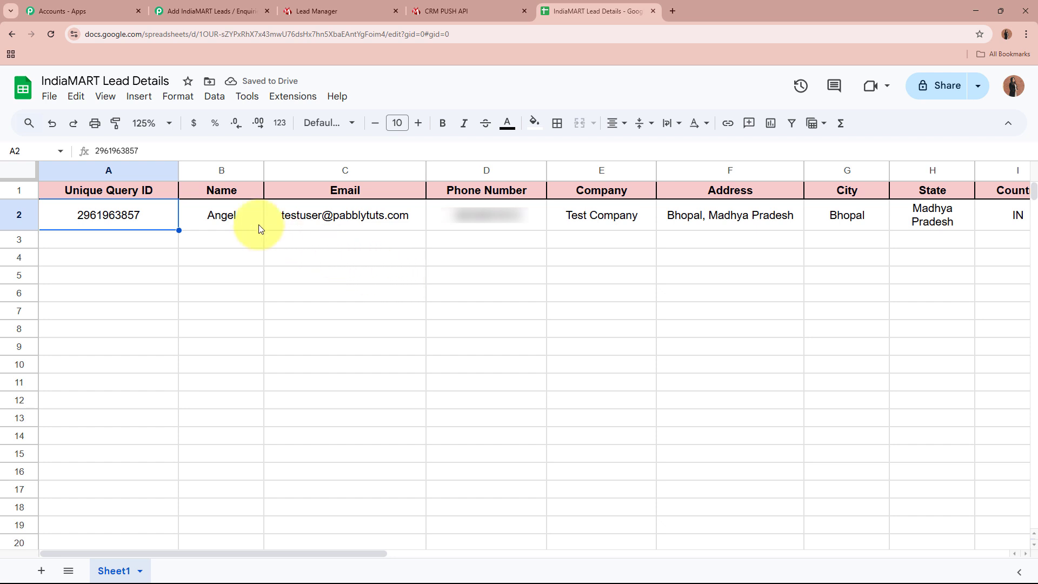
- Check the test lead's values across cells B2 through K2, from name to message
{"action": "left_click", "coordinate": [223, 214]}
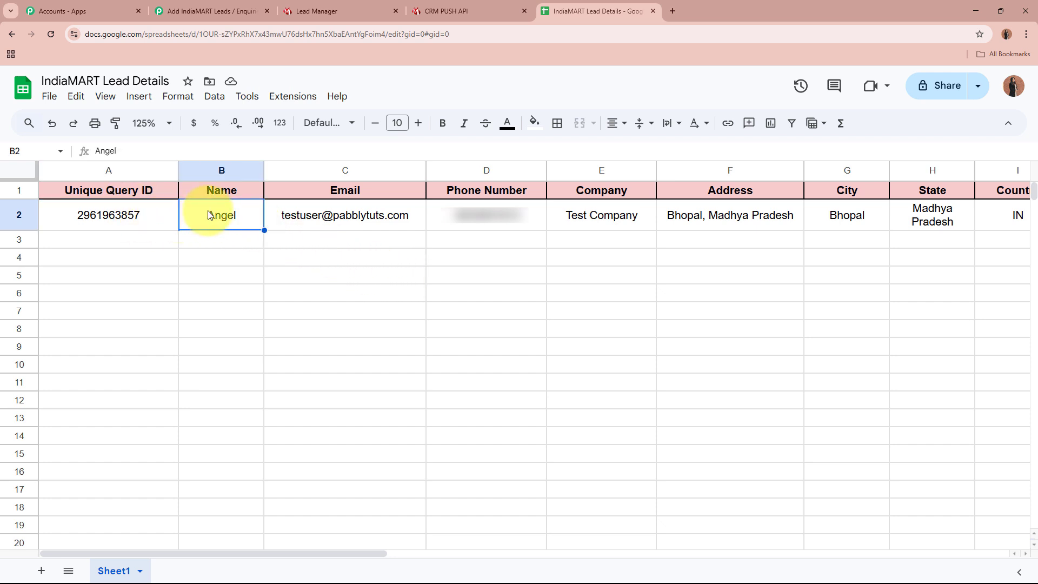
{"action": "left_click", "coordinate": [347, 212]}
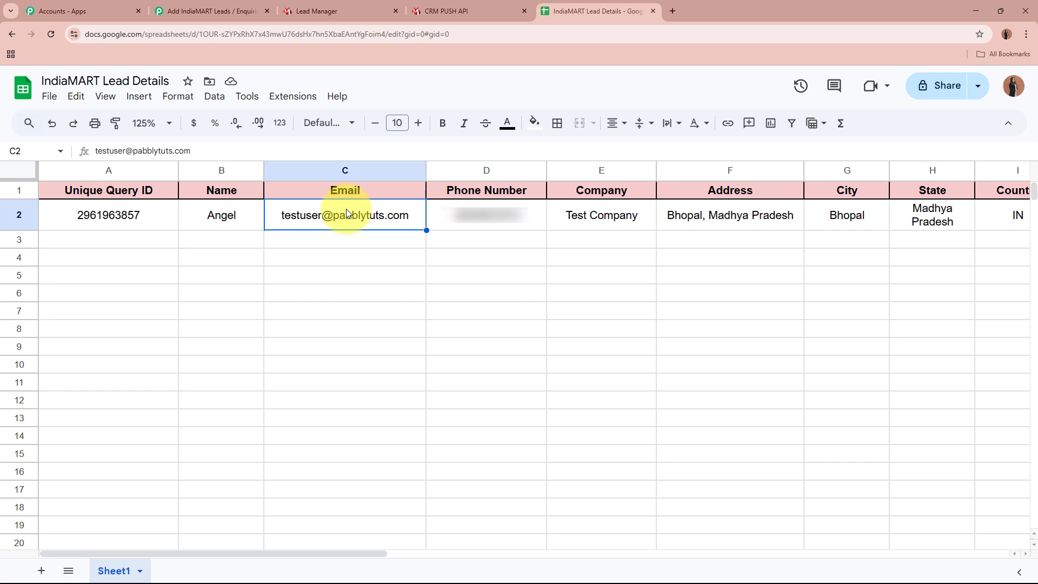
{"action": "left_click", "coordinate": [471, 225]}
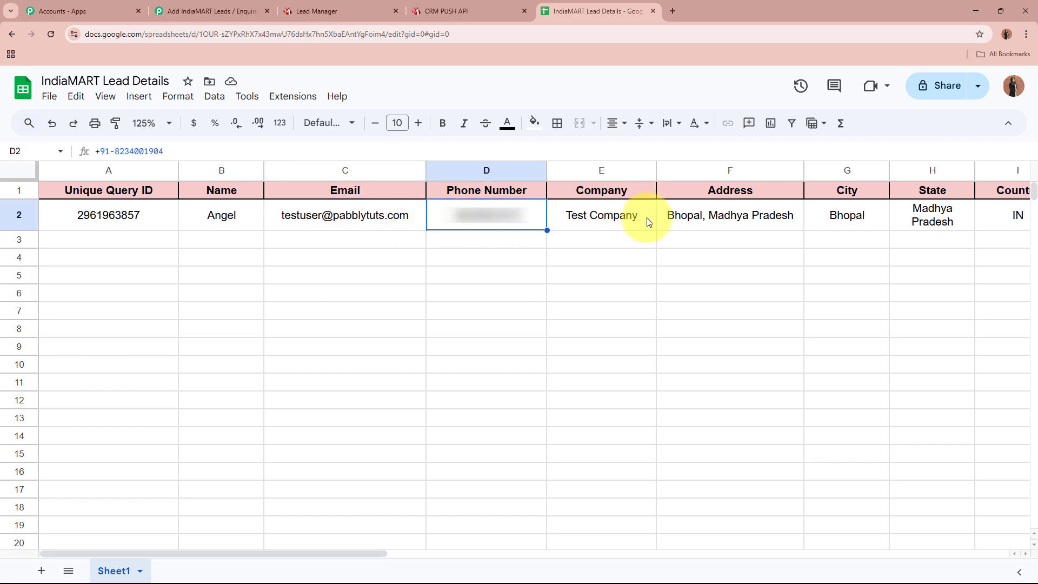
{"action": "left_click", "coordinate": [648, 222]}
{"action": "left_click", "coordinate": [766, 214]}
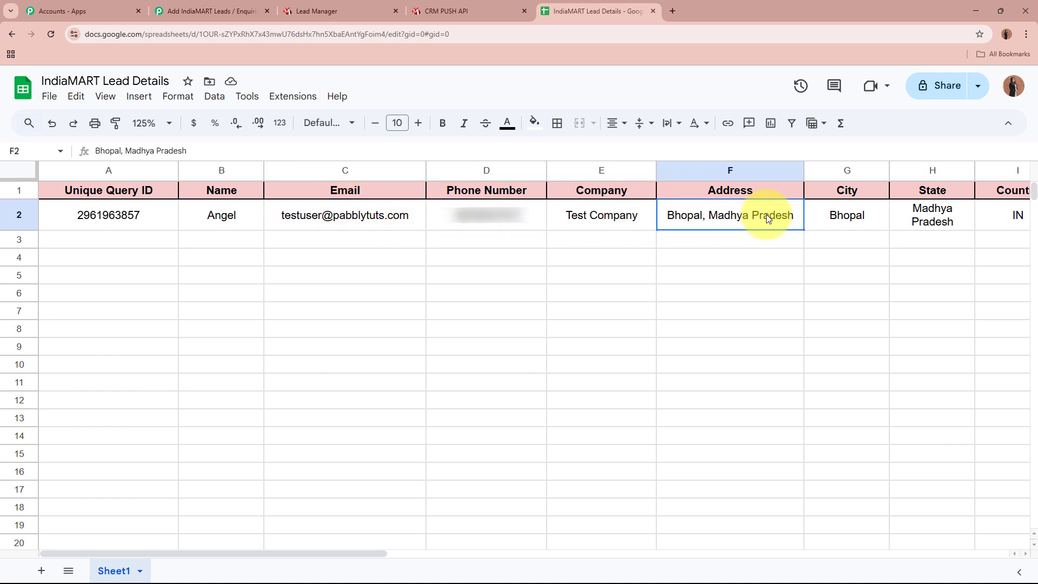
{"action": "left_click", "coordinate": [875, 219]}
{"action": "left_click", "coordinate": [910, 226]}
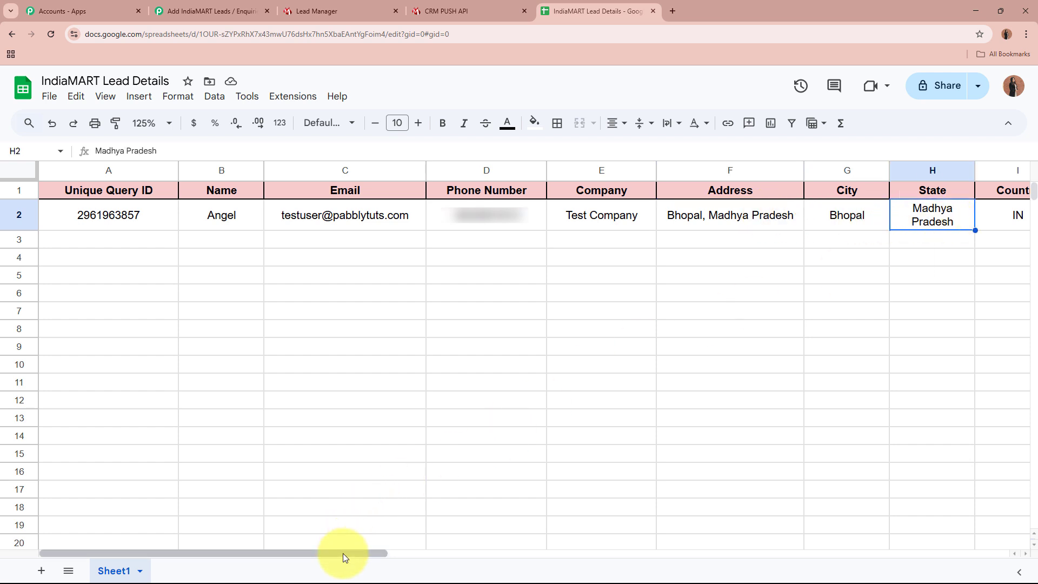
{"action": "left_click_drag", "start_coordinate": [343, 553], "coordinate": [642, 553]}
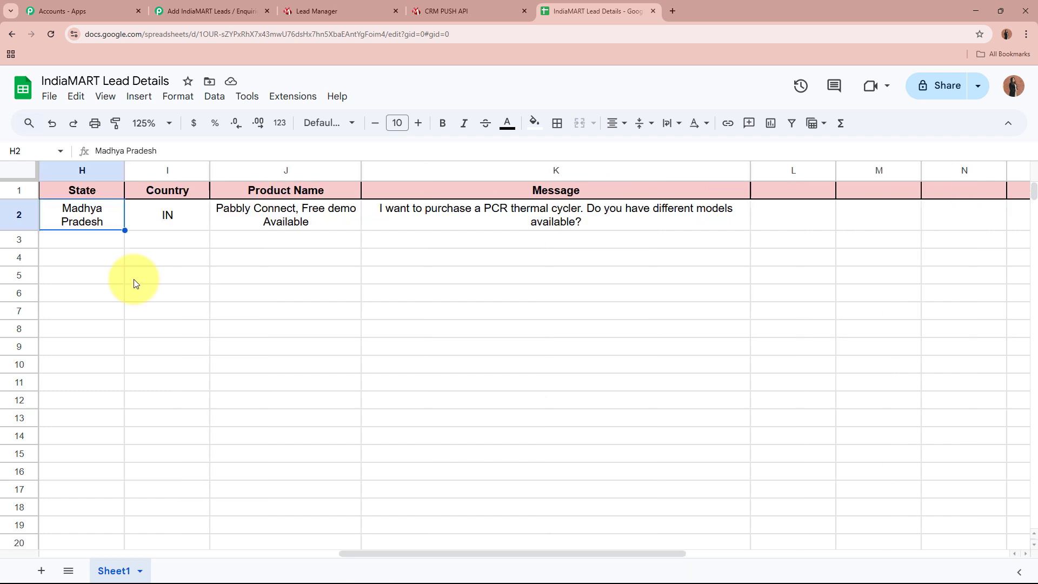
{"action": "left_click", "coordinate": [187, 222]}
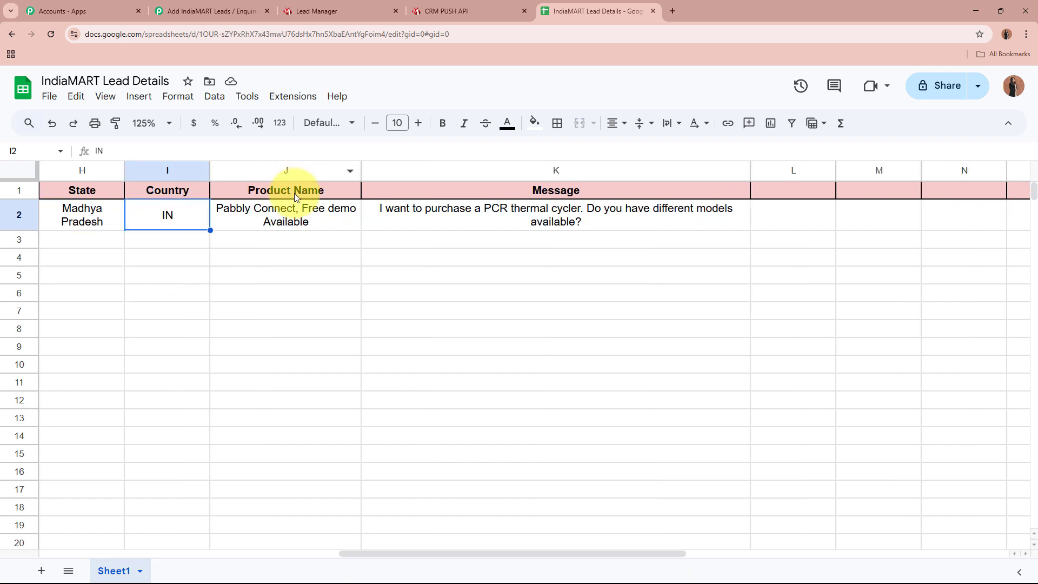
{"action": "left_click", "coordinate": [291, 228]}
{"action": "left_click", "coordinate": [457, 230]}
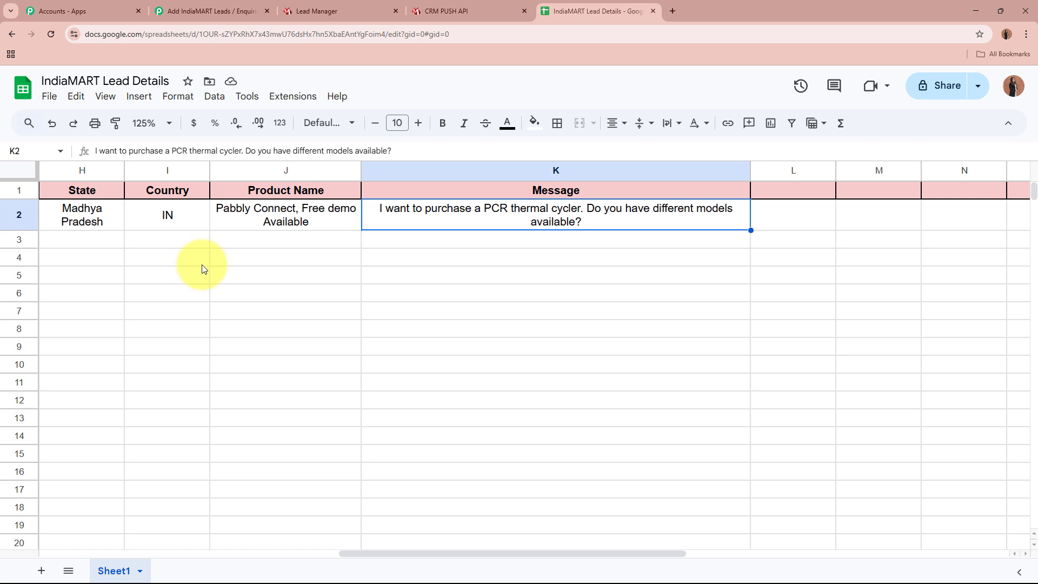
- Return to the Pabbly Connect workflow and collapse the Google Sheets action step
{"action": "left_click", "coordinate": [348, 9]}
{"action": "left_click", "coordinate": [594, 10]}
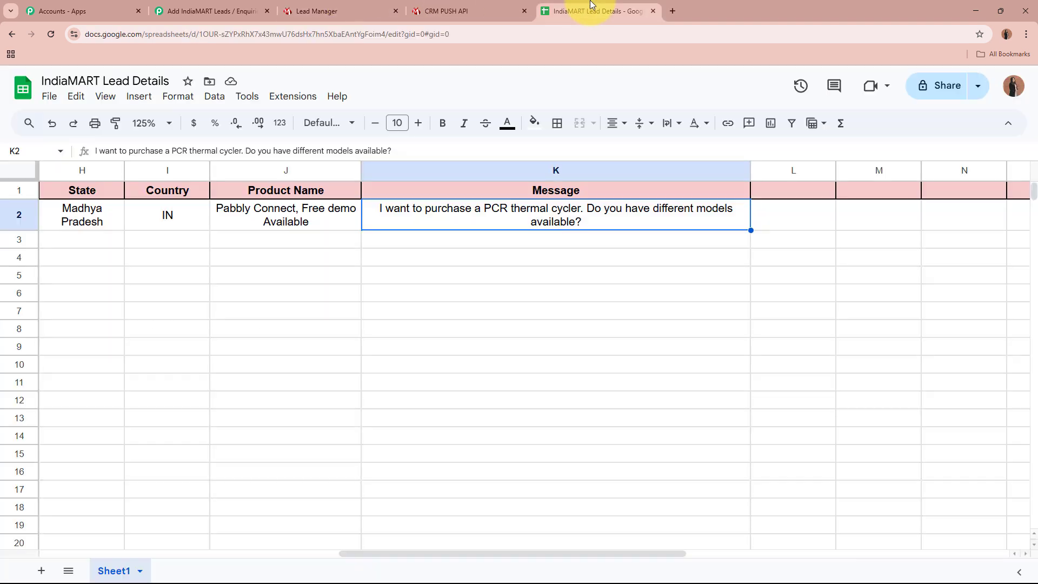
{"action": "left_click", "coordinate": [252, 11]}
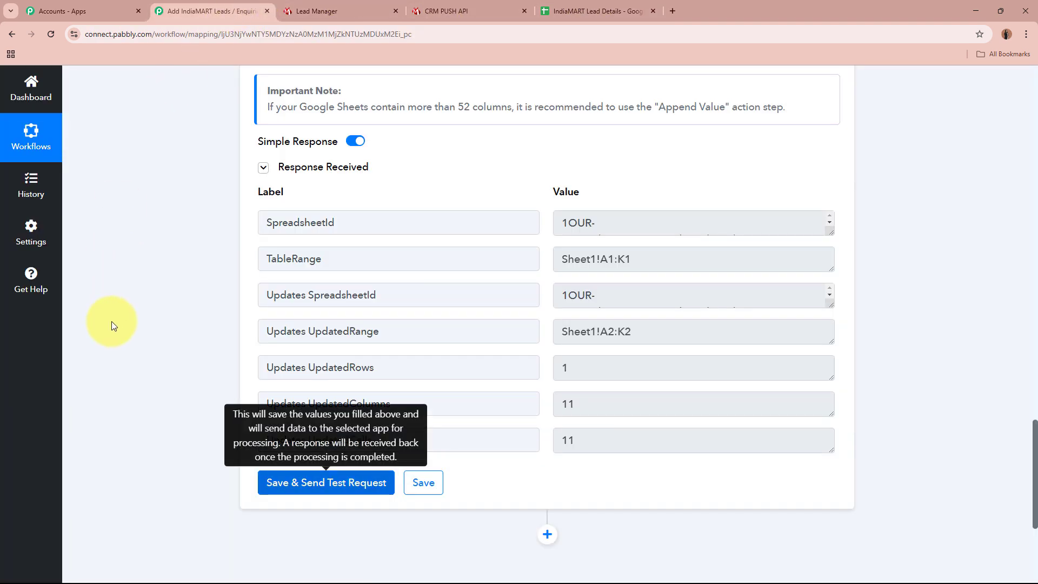
{"action": "scroll", "coordinate": [115, 323], "scroll_direction": "up", "scroll_amount": 20}
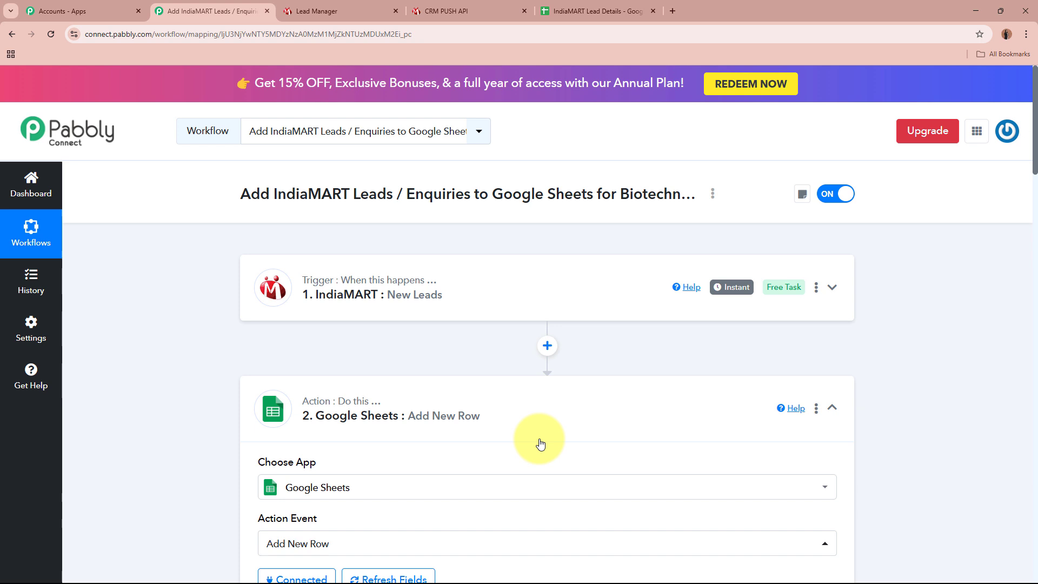
{"action": "left_click", "coordinate": [647, 406]}
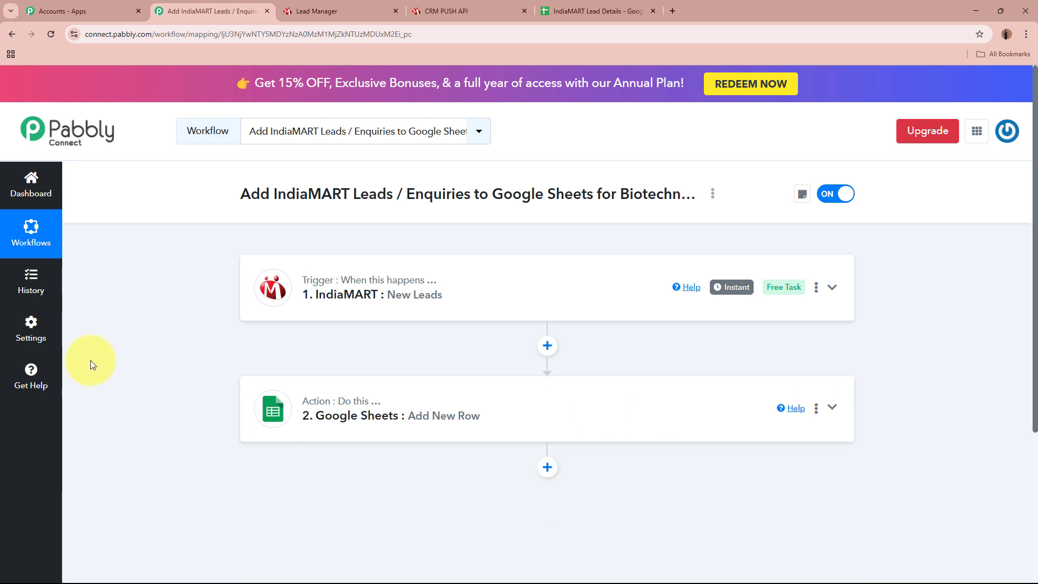